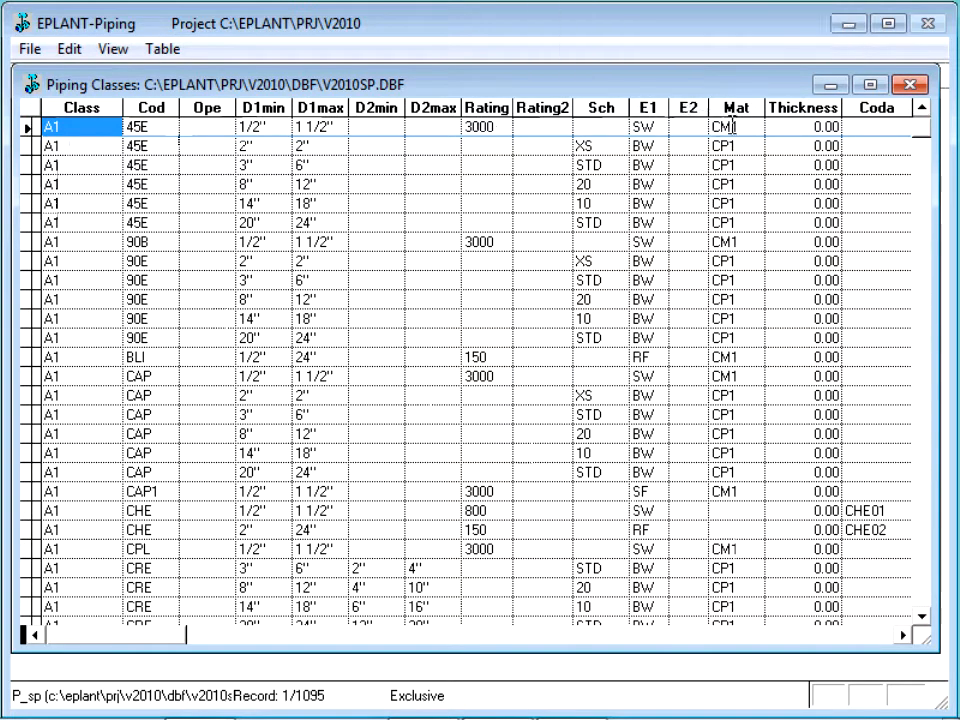
# Close the Piping Classes table and browse the Component Codes table in an enlarged window to review its codes and descriptions.
pyautogui.click(909, 85)
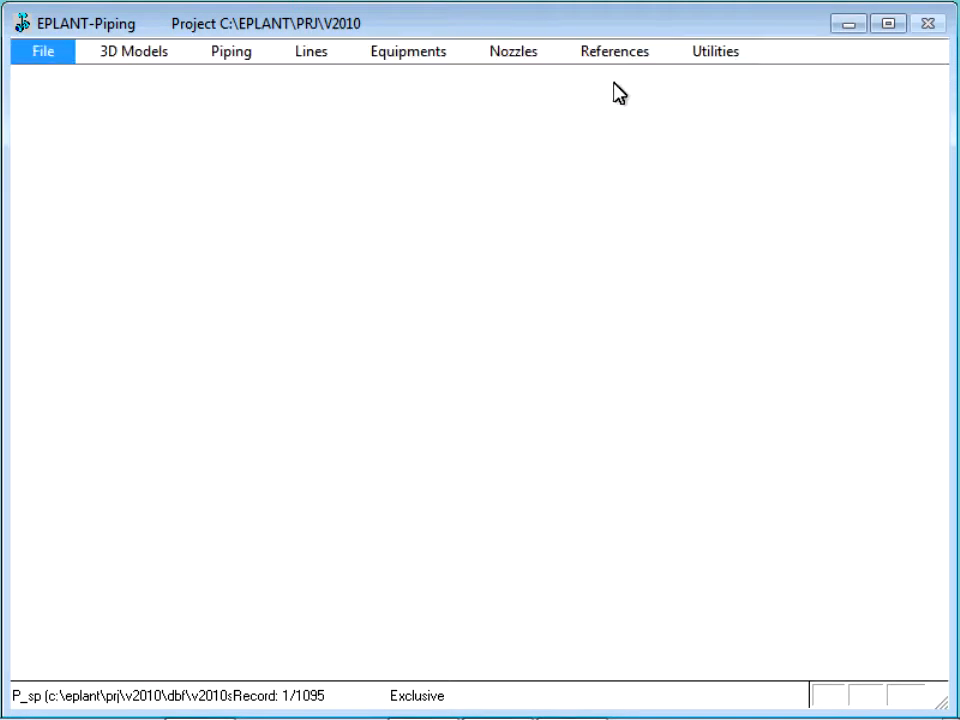
pyautogui.click(614, 51)
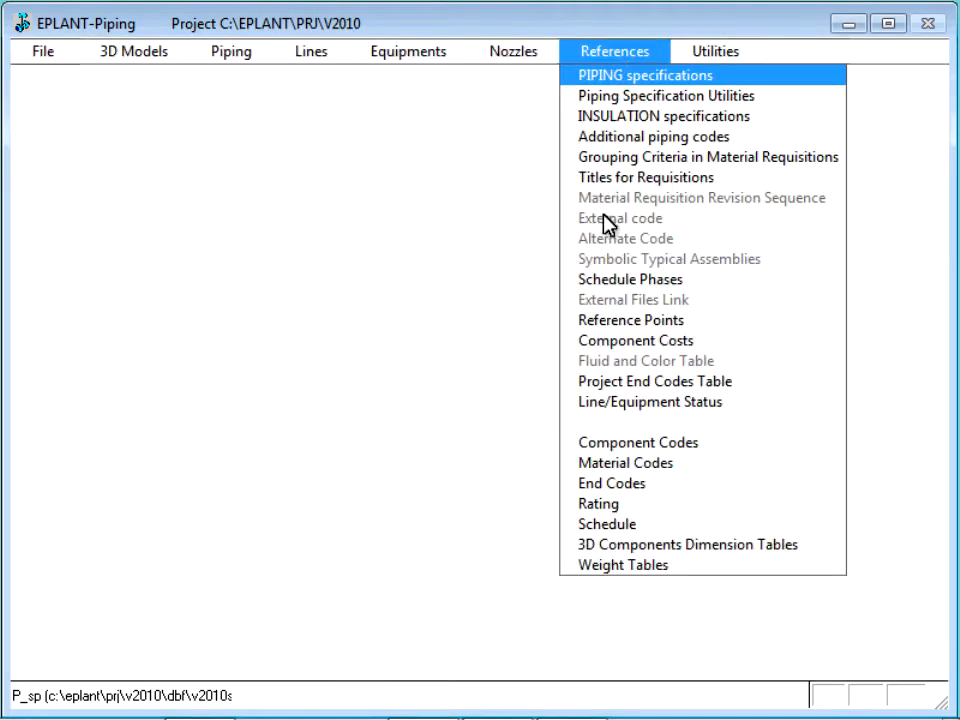
pyautogui.click(605, 448)
pyautogui.click(233, 226)
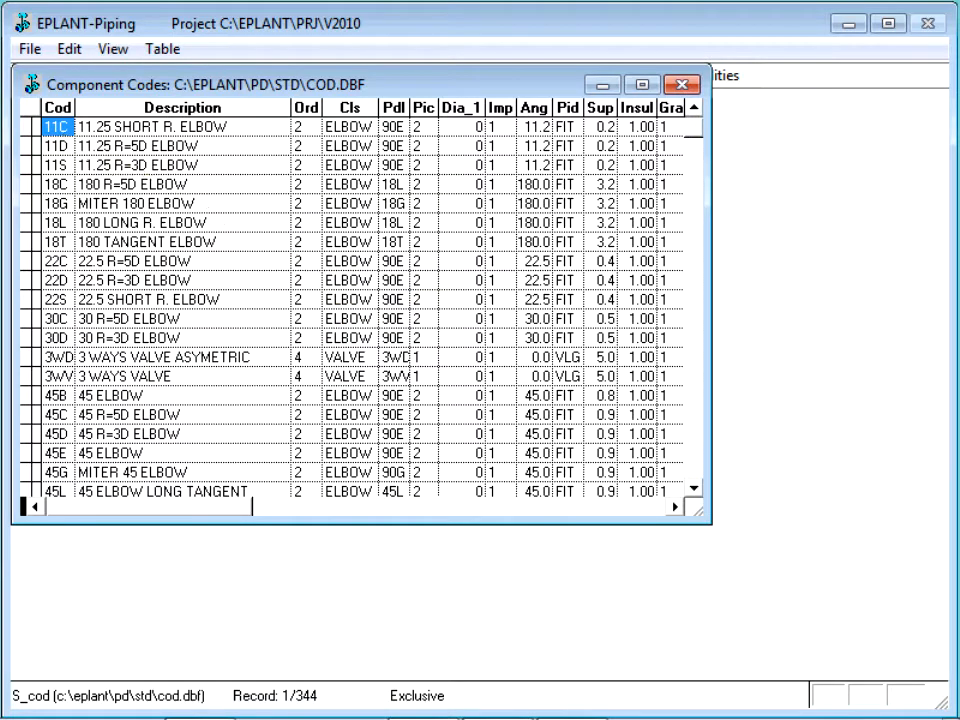
pyautogui.moveTo(712, 524); pyautogui.dragTo(882, 636)
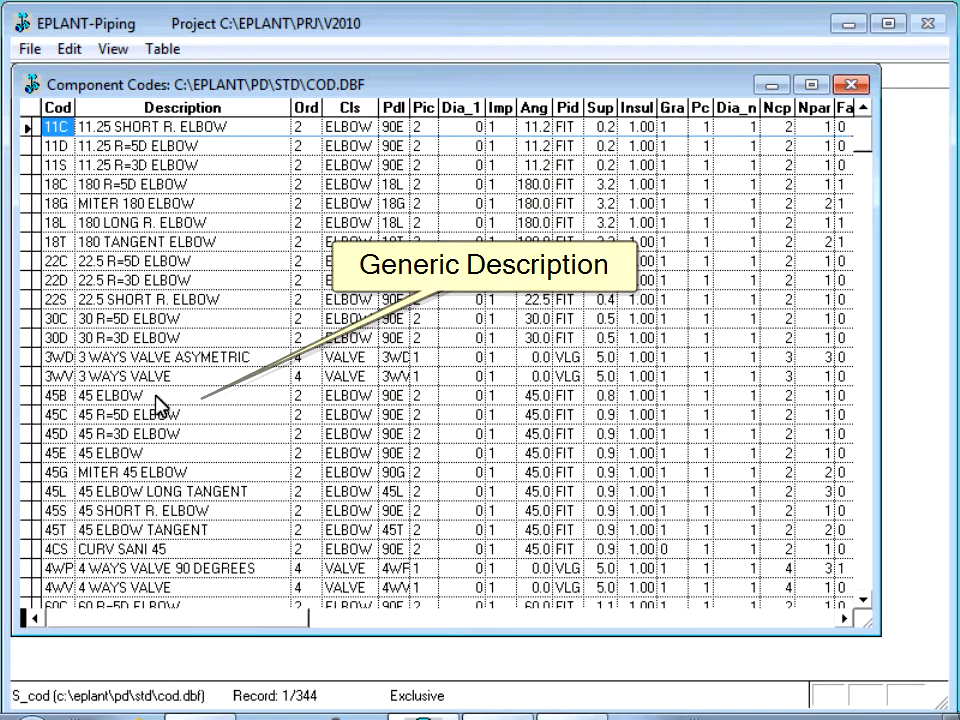
pyautogui.click(396, 280)
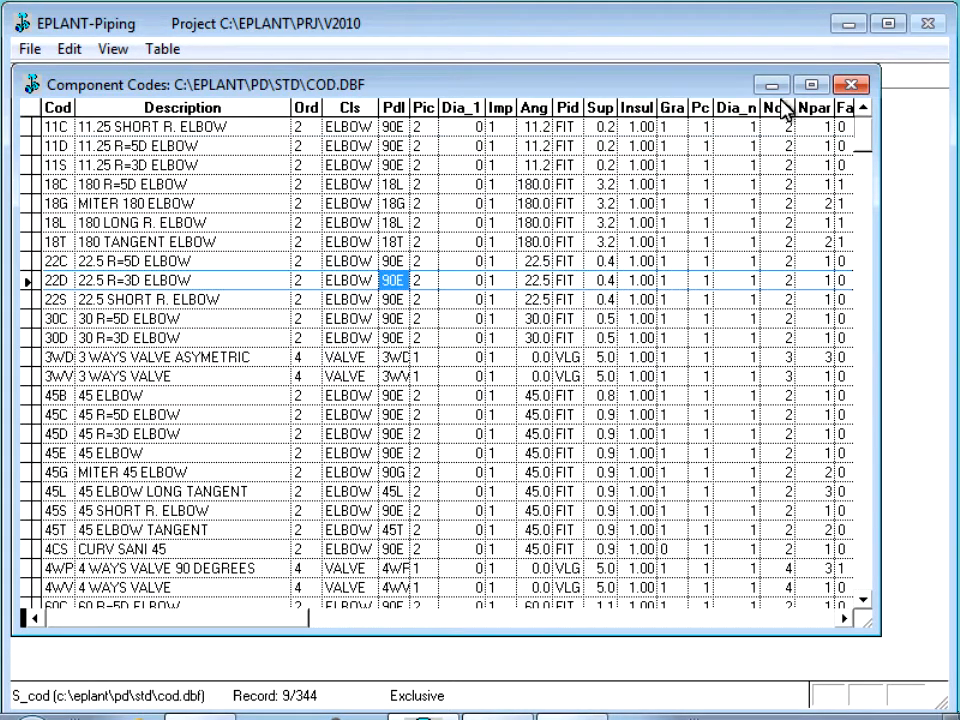
pyautogui.click(851, 85)
# Browse the Material Codes table, widening its window to review material descriptions and the full specific weight column.
pyautogui.click(588, 54)
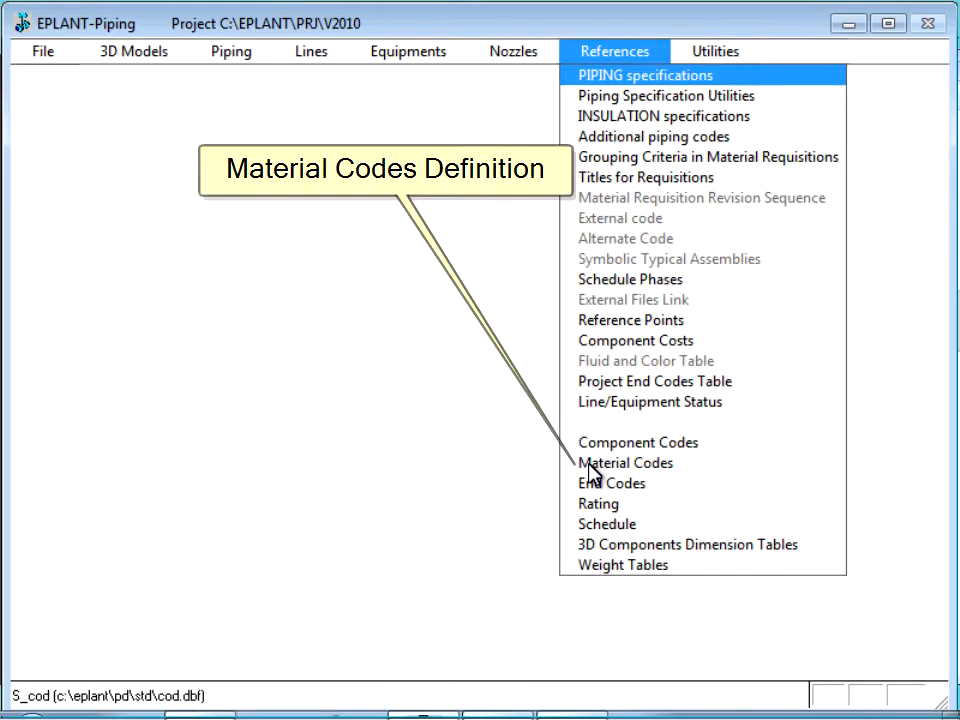
pyautogui.click(588, 463)
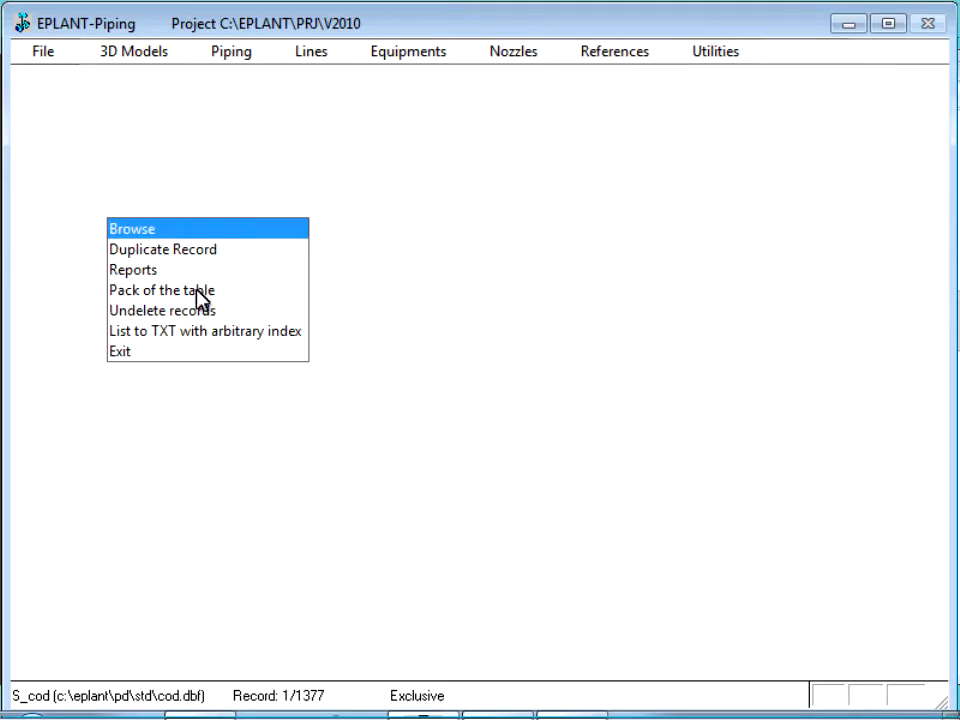
pyautogui.click(133, 227)
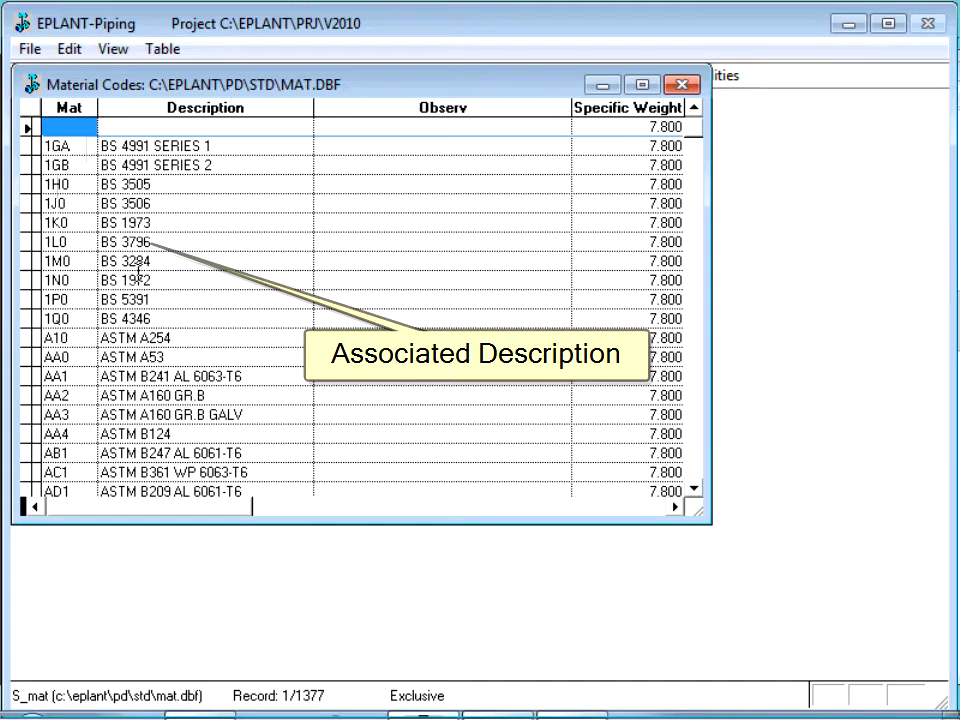
pyautogui.moveTo(707, 332); pyautogui.dragTo(771, 332)
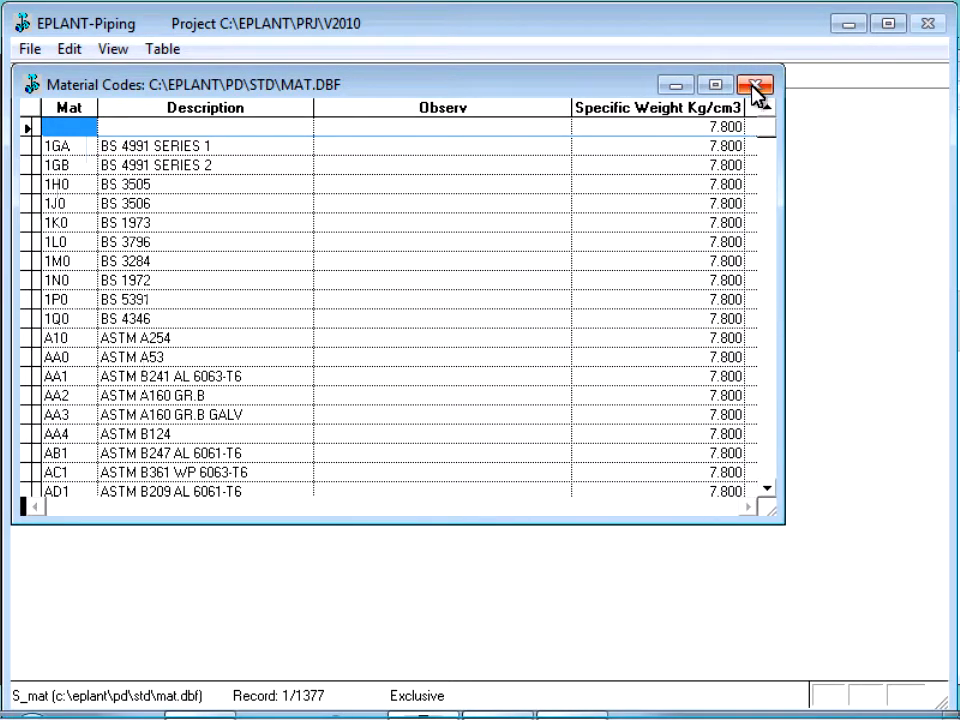
pyautogui.click(756, 90)
# Browse the End Codes table, widening its window to review the gasket and stud generation columns.
pyautogui.click(614, 51)
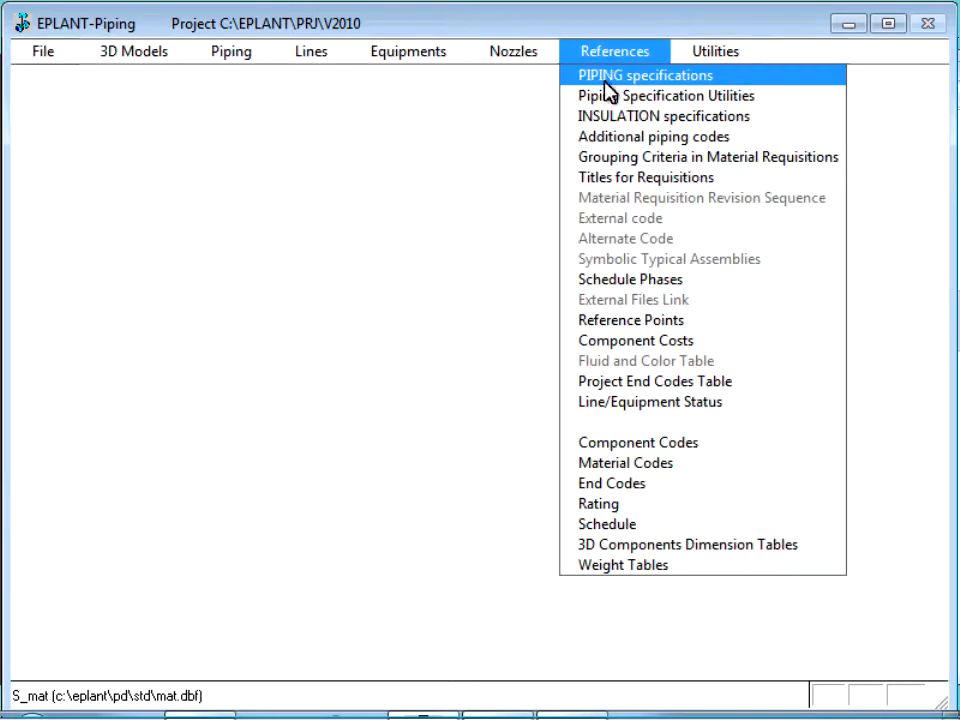
pyautogui.click(607, 485)
pyautogui.click(178, 227)
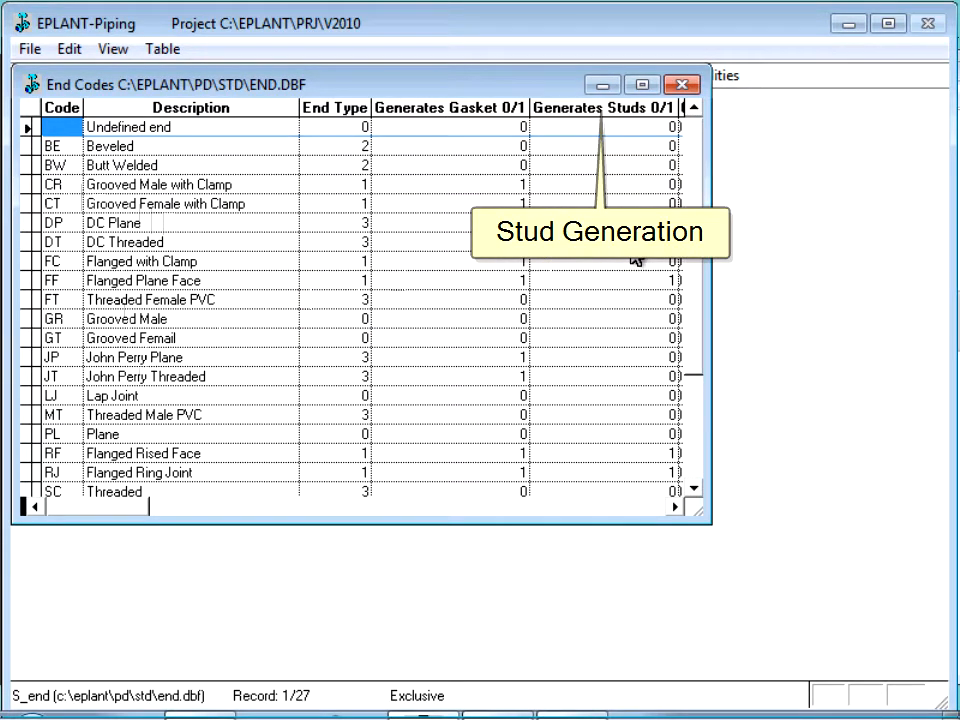
pyautogui.moveTo(711, 287); pyautogui.dragTo(909, 287)
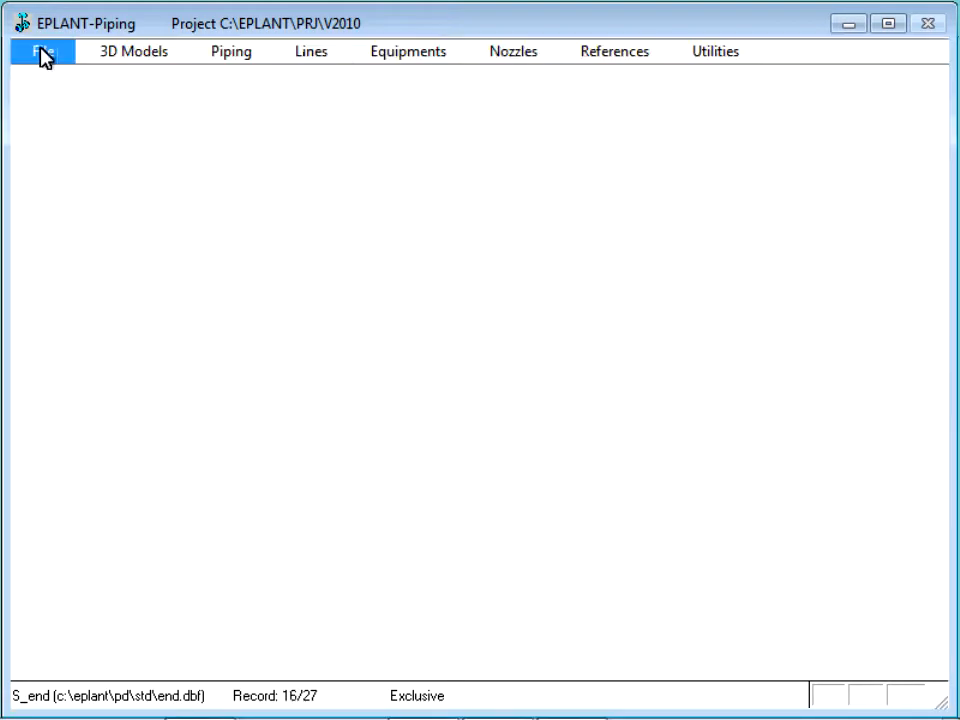
# Review the dimensional standards available in the project's Default Standards setup, leaving the setup without changes.
pyautogui.click(43, 51)
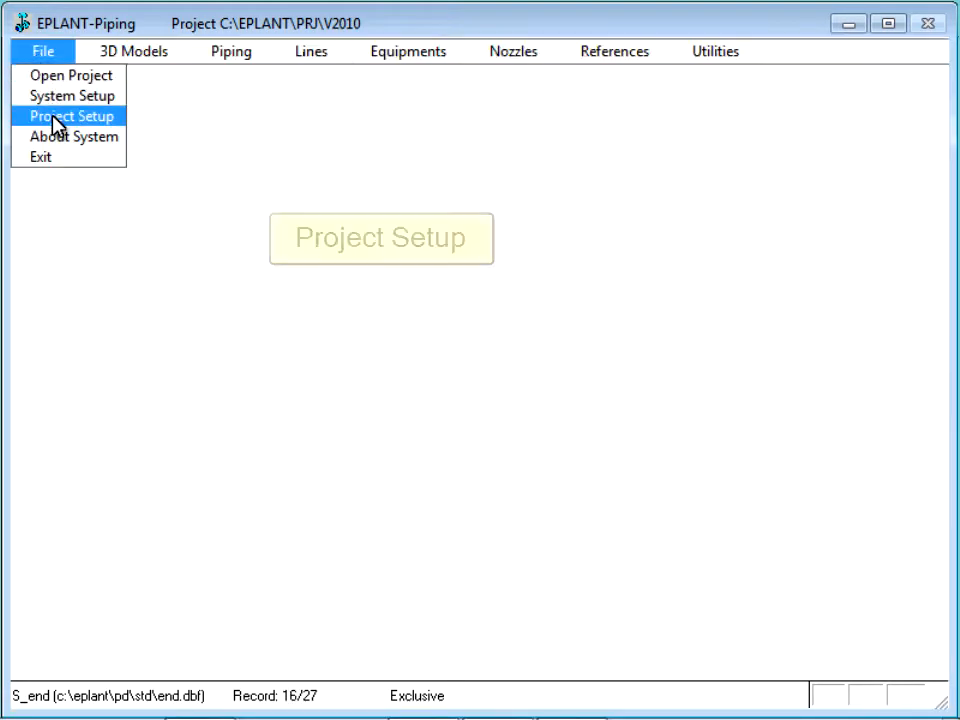
pyautogui.click(55, 124)
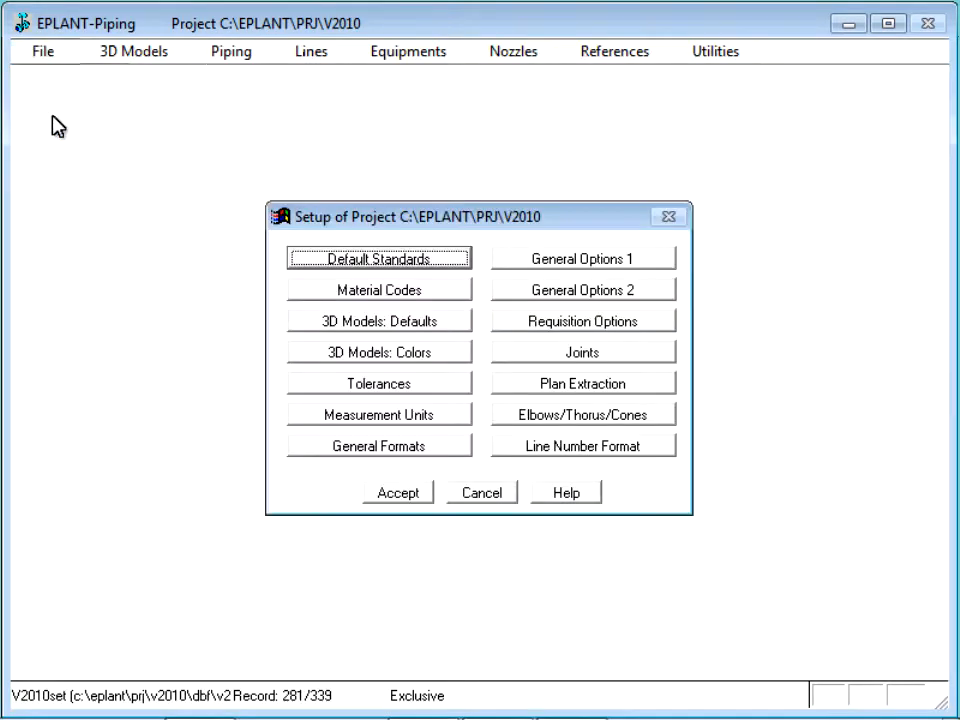
pyautogui.click(366, 260)
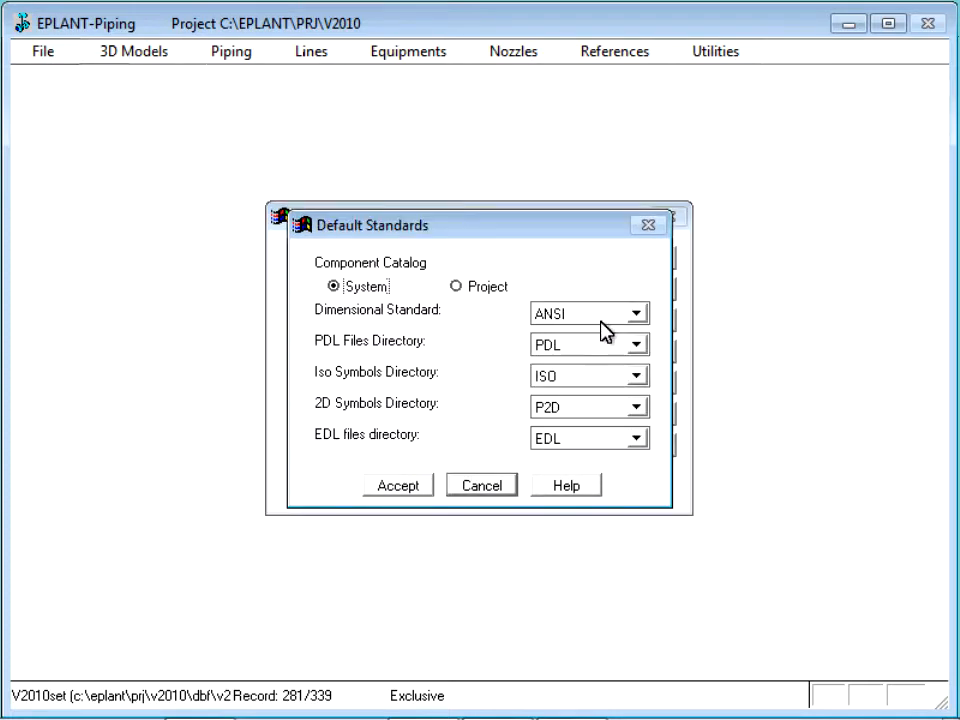
pyautogui.click(634, 314)
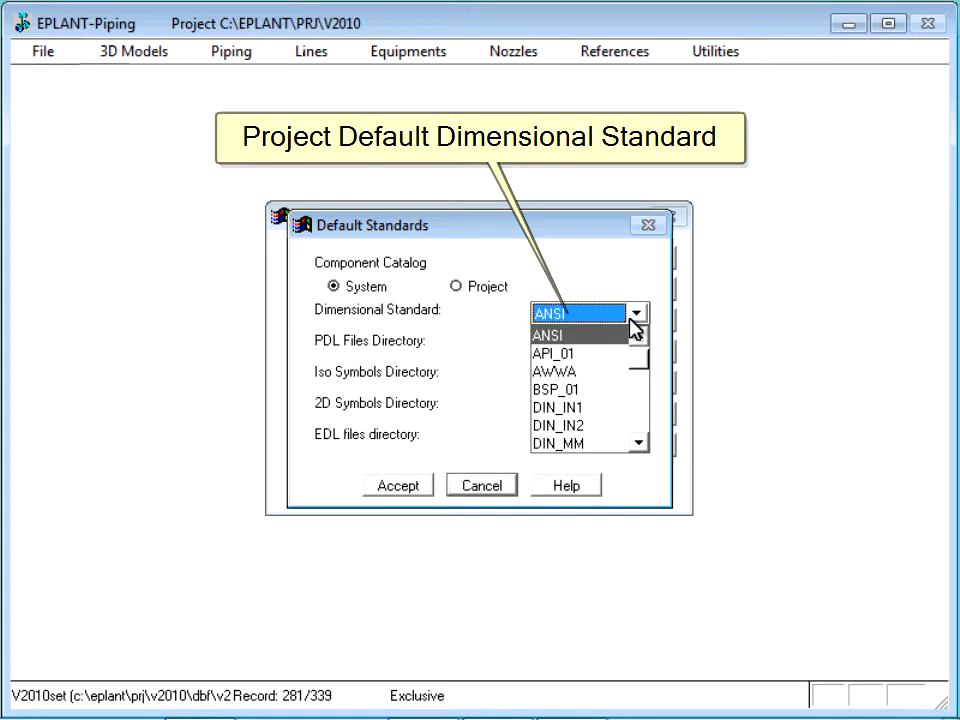
pyautogui.moveTo(637, 356); pyautogui.dragTo(610, 345)
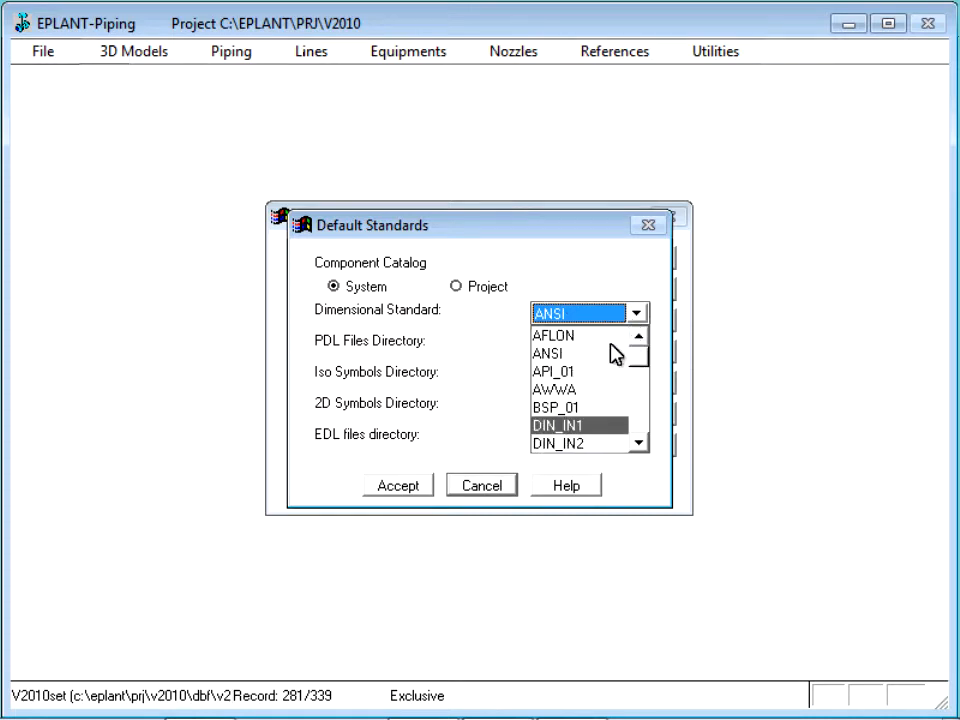
pyautogui.click(483, 486)
pyautogui.click(485, 490)
# Open the existing 3D component dimension table GAT1RF.DBF from the ANSI folder.
pyautogui.click(626, 55)
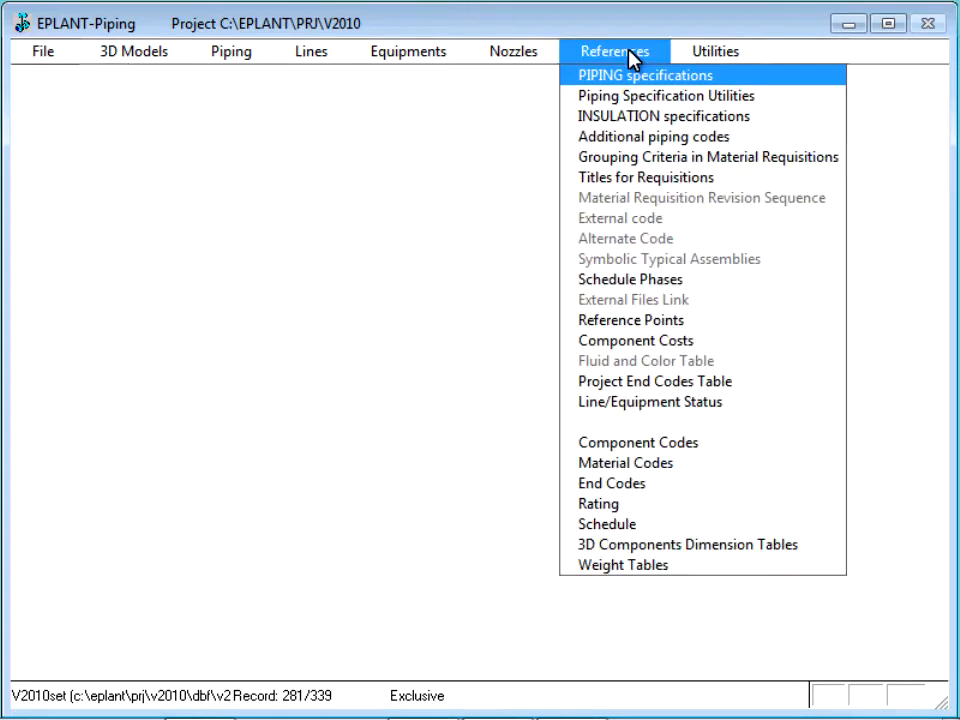
pyautogui.click(673, 548)
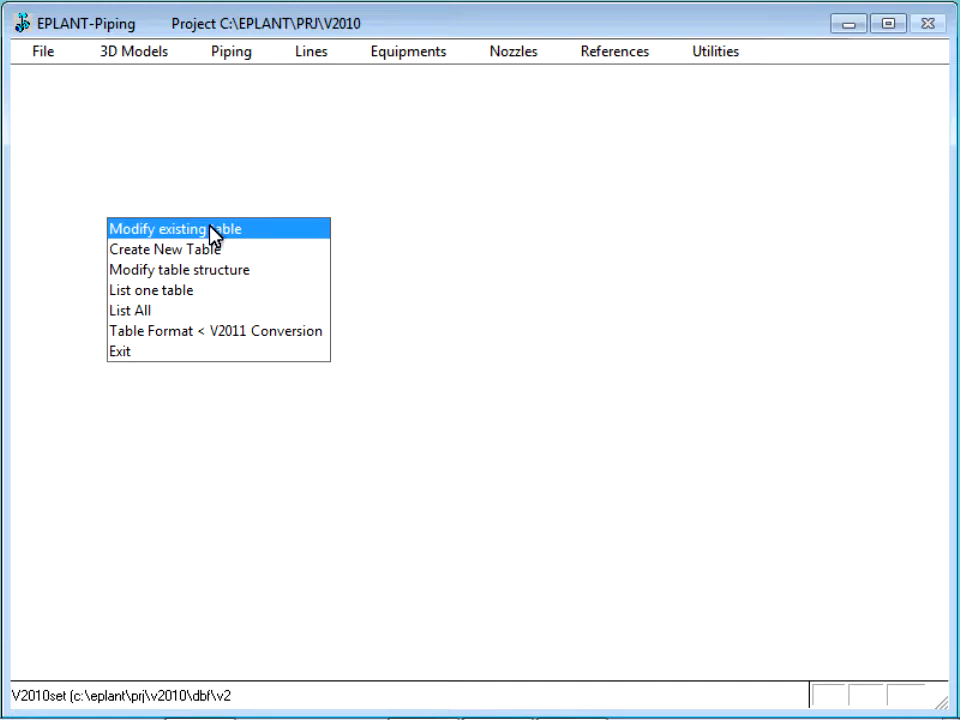
pyautogui.click(268, 225)
pyautogui.scroll(-3, 270, 300)
pyautogui.click(264, 254)
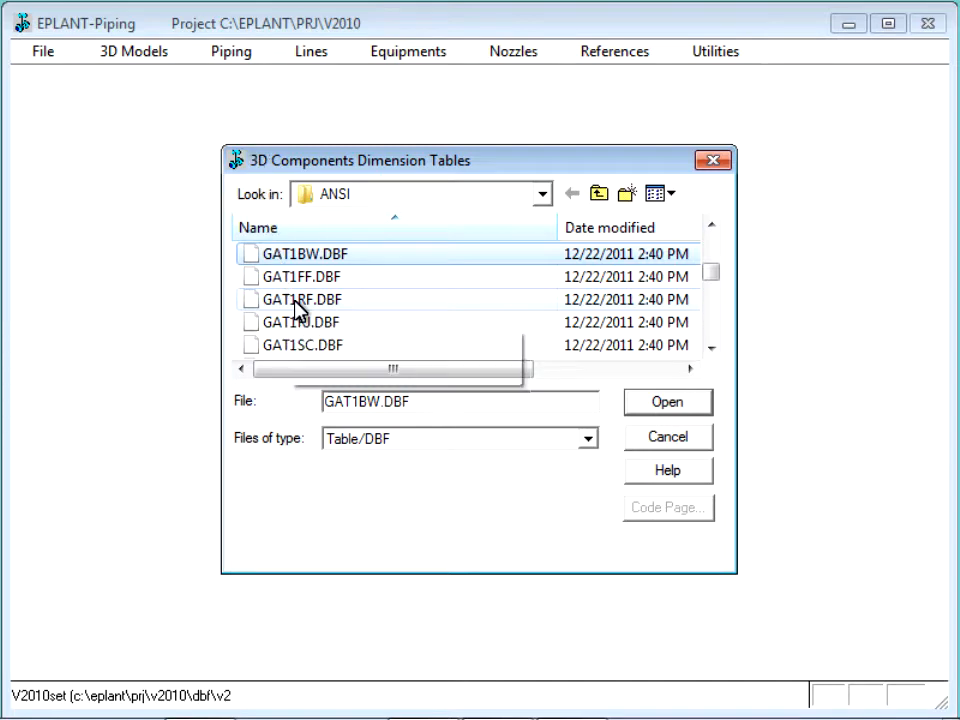
pyautogui.click(297, 300)
pyautogui.click(667, 401)
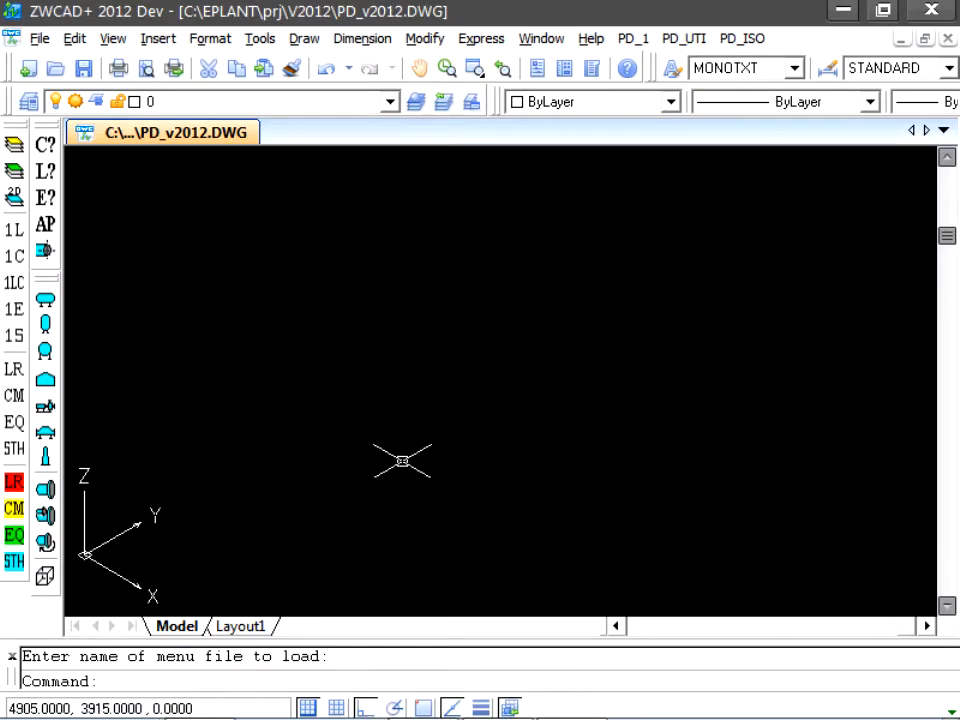
# In ZWCAD+, start a new pump of the type Centrifugal left tang. outlet Pump.
pyautogui.click(47, 410)
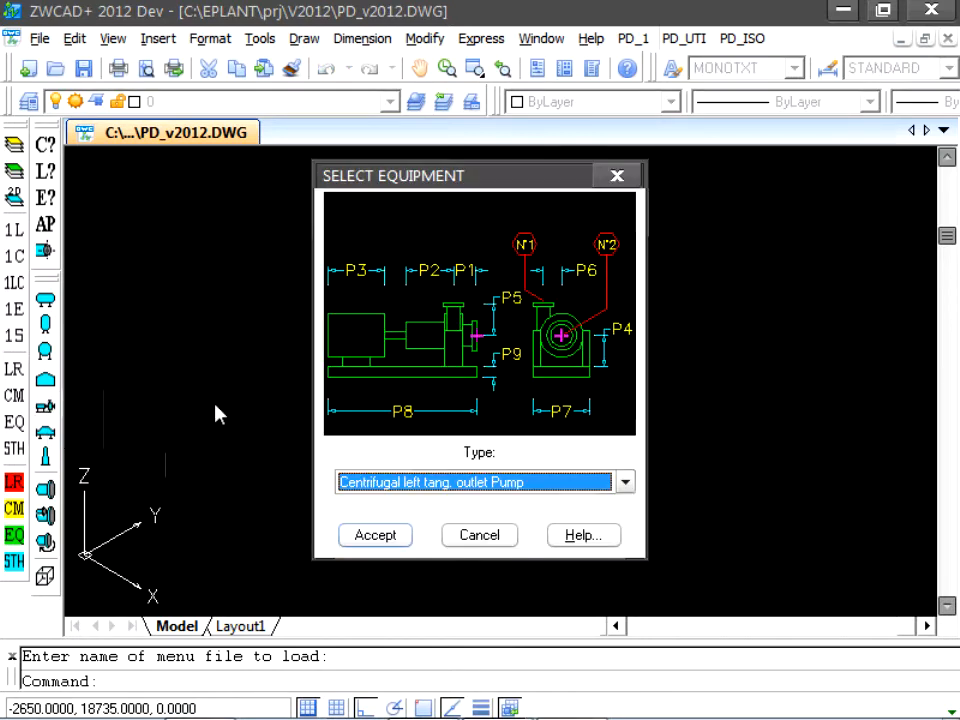
pyautogui.click(356, 483)
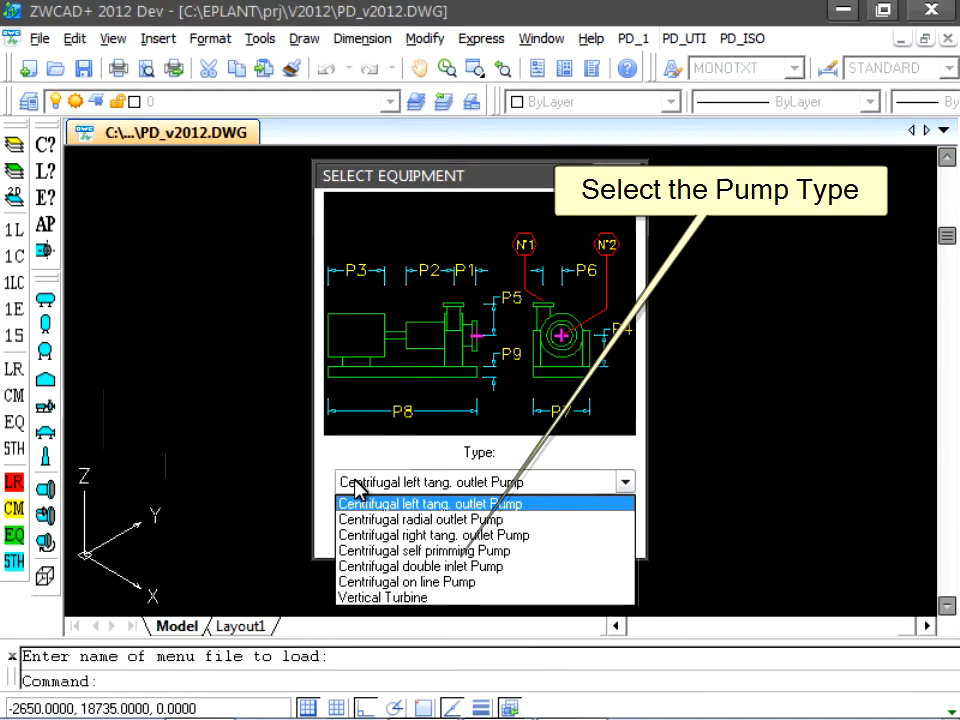
pyautogui.click(356, 500)
pyautogui.click(375, 536)
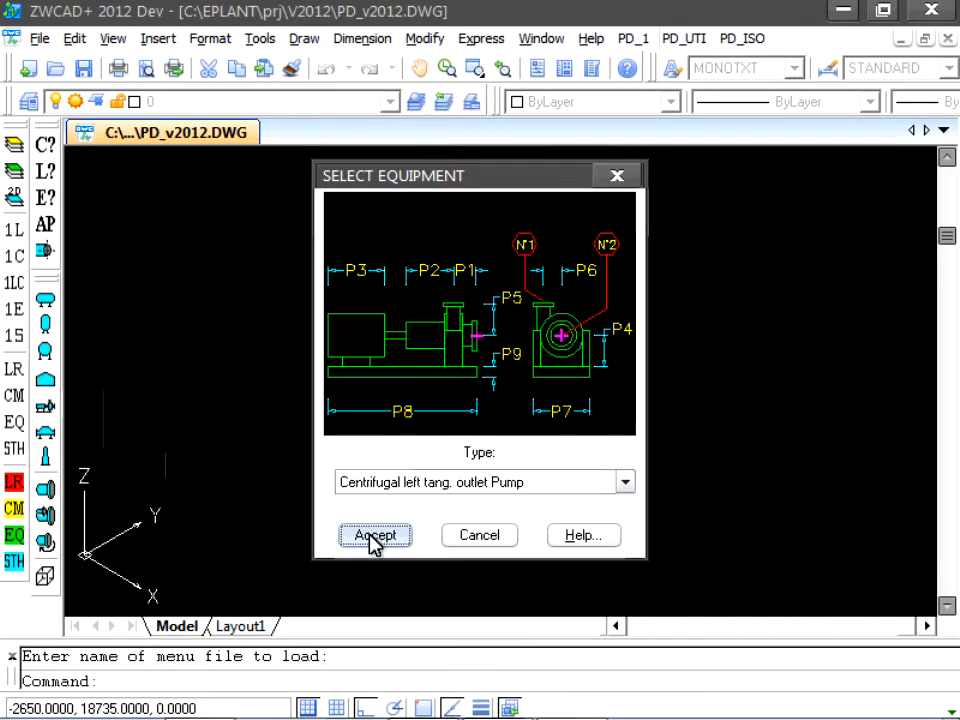
# Choose the predefined pump model Goulds 3700 API-610 M 6x8-11 for the pump's dimensions.
pyautogui.click(445, 450)
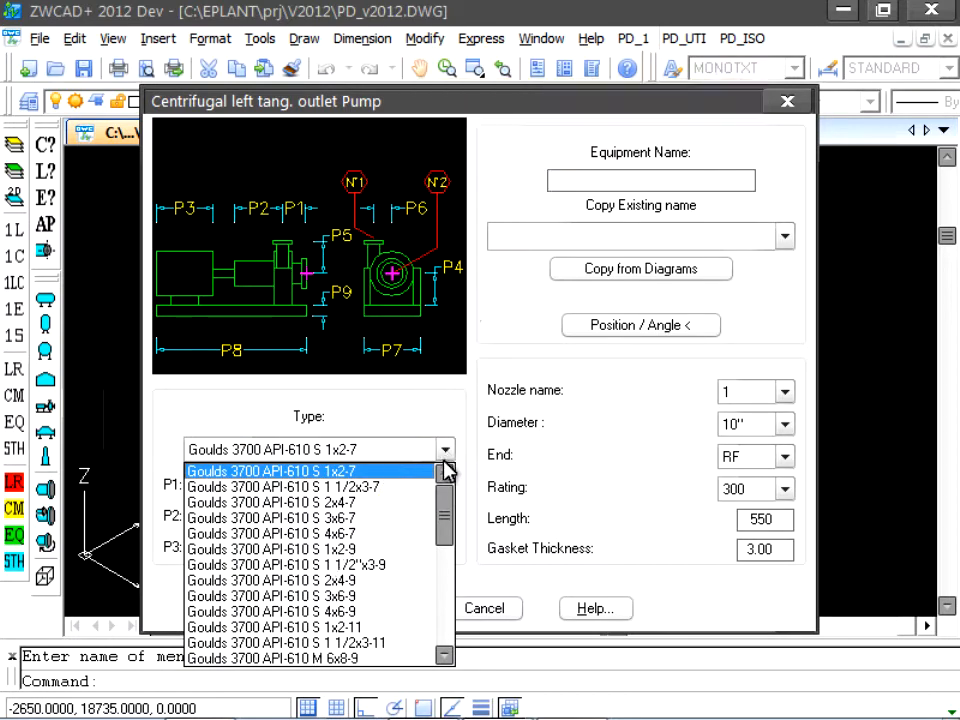
pyautogui.moveTo(446, 514); pyautogui.dragTo(447, 562)
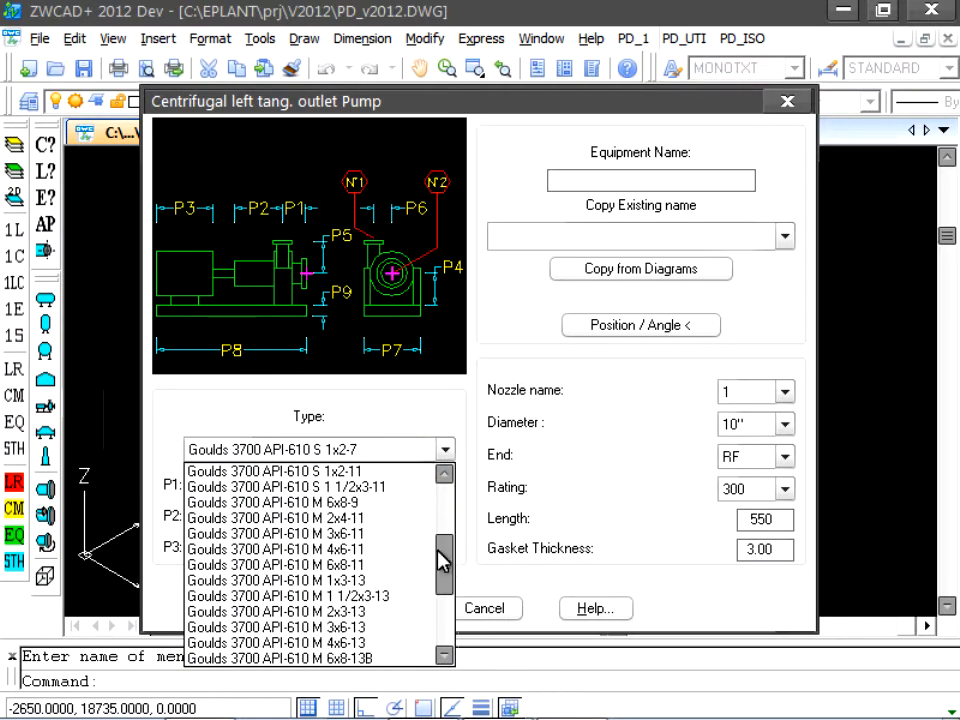
pyautogui.click(381, 564)
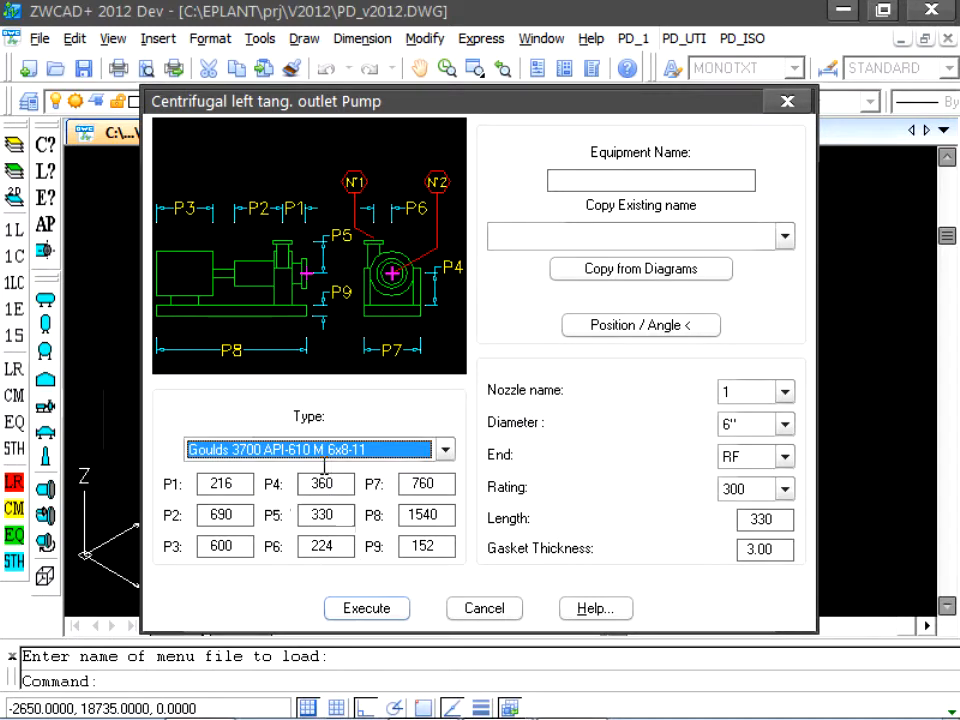
# Display the data of the pump's nozzle 2 and examine the available diameters without changing the current one.
pyautogui.click(785, 392)
pyautogui.click(778, 431)
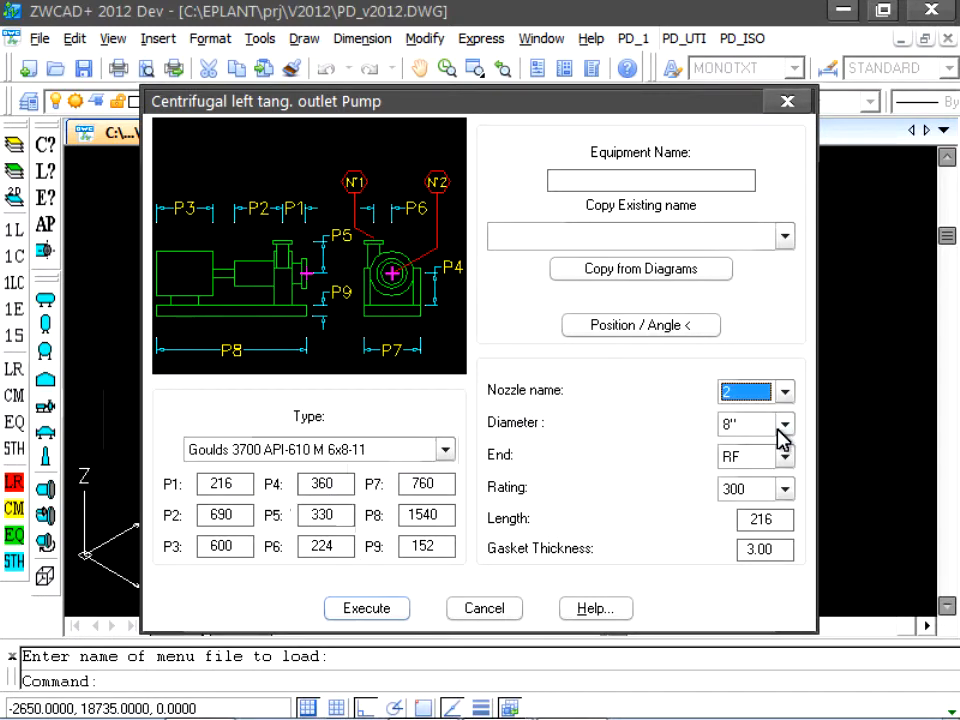
pyautogui.click(785, 424)
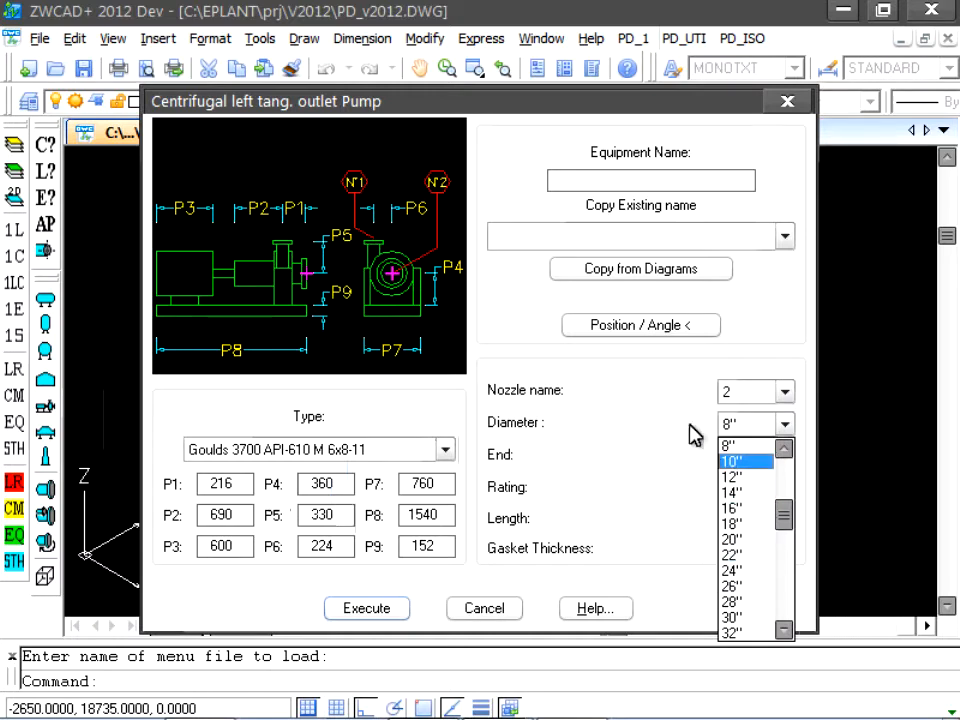
pyautogui.click(650, 387)
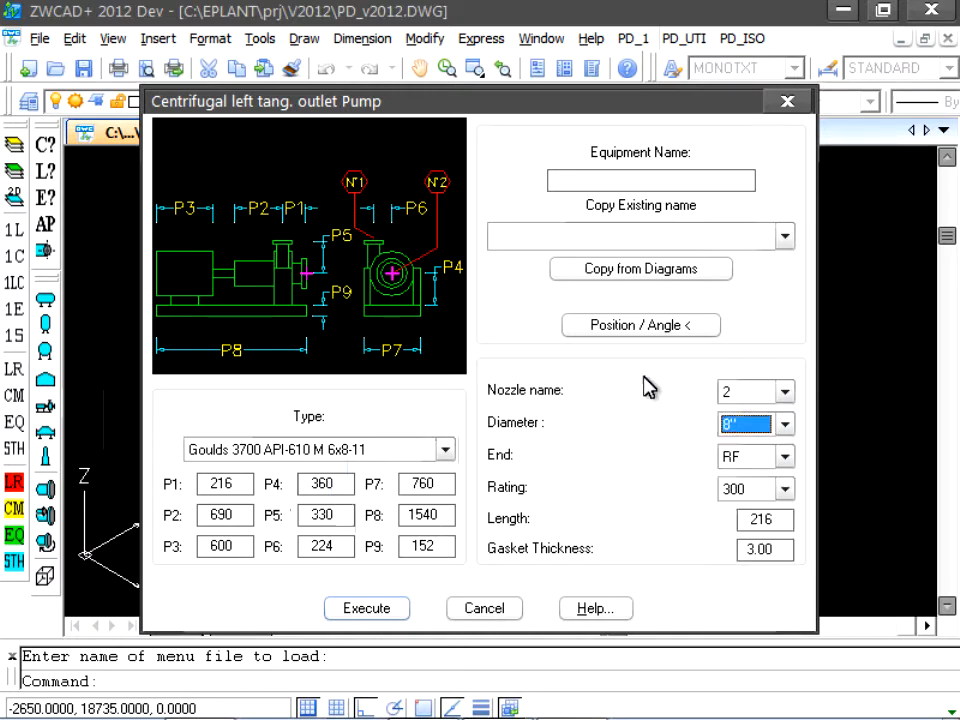
# Copy the equipment name P-9321 from the P&ID diagrams to the pump.
pyautogui.click(657, 281)
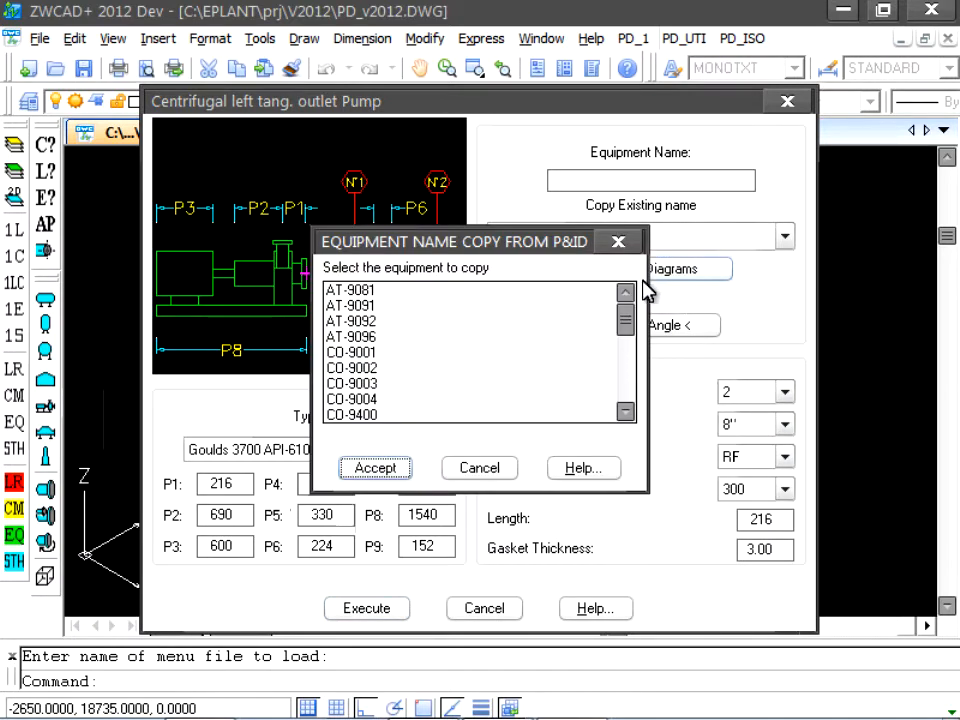
pyautogui.moveTo(626, 318); pyautogui.dragTo(627, 368)
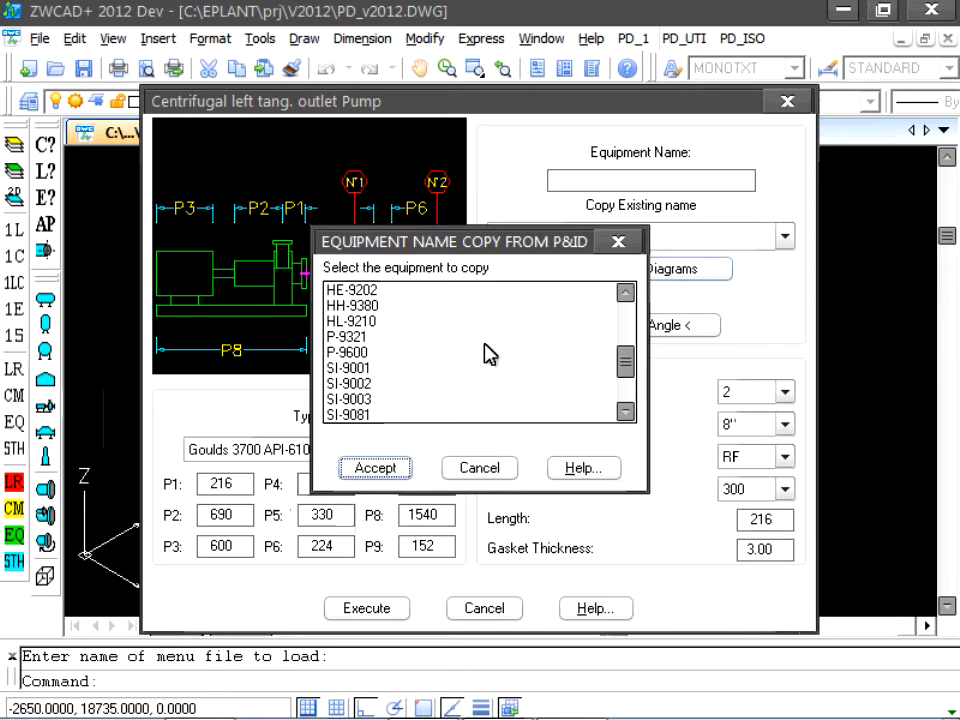
pyautogui.click(366, 337)
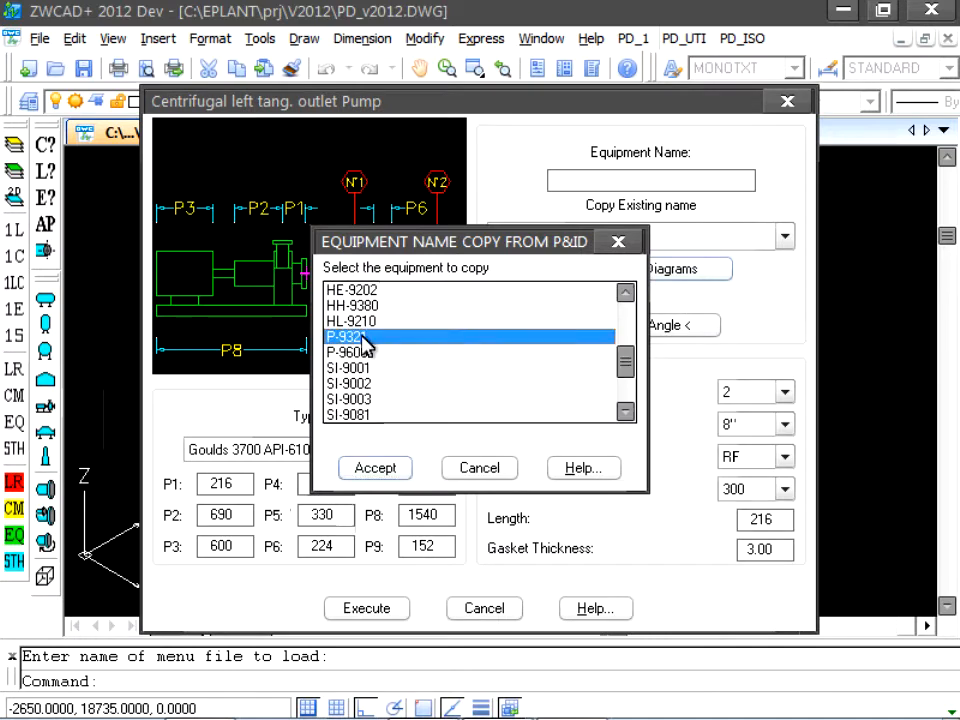
pyautogui.click(378, 468)
# Pick the pump's origin in the drawing at about X 2370, Y -1095, Z 0.
pyautogui.click(590, 332)
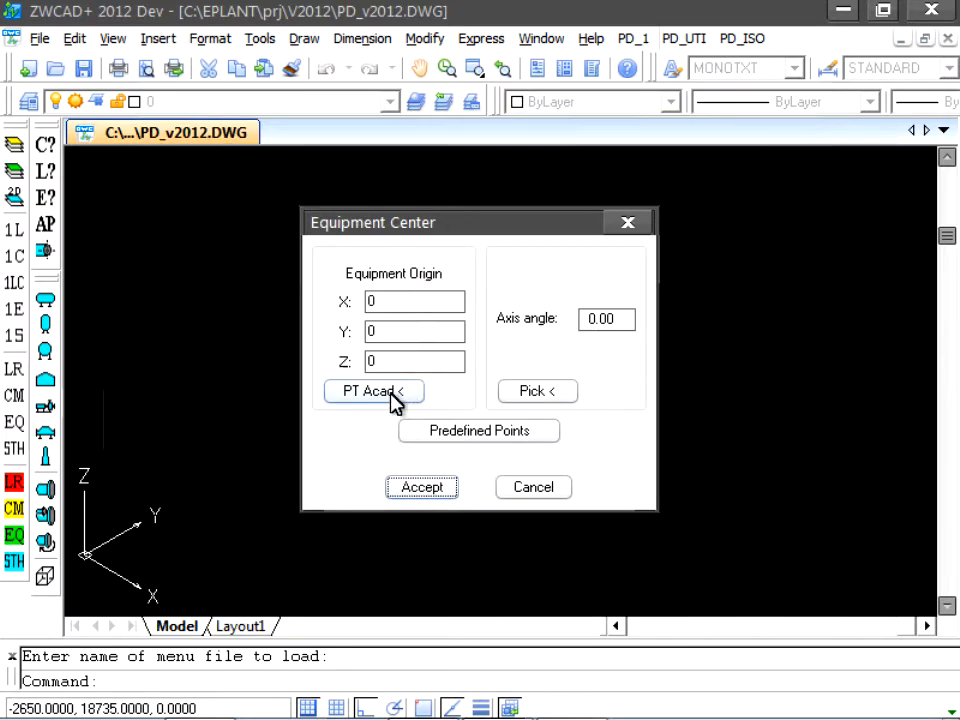
pyautogui.click(398, 395)
pyautogui.click(219, 495)
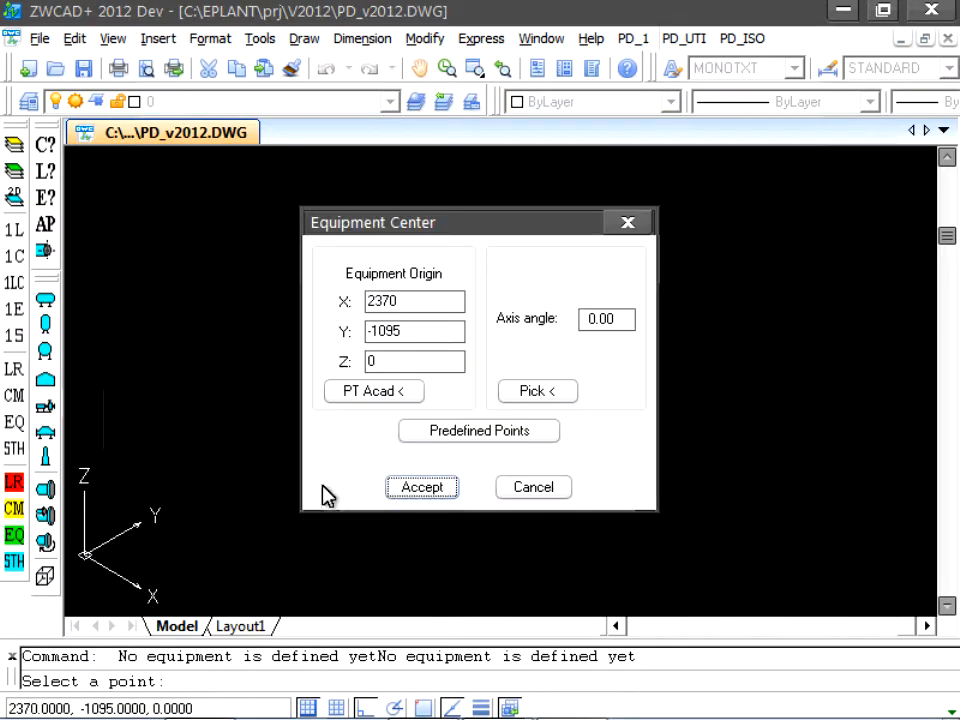
# Accept the origin and axis angle of pump P-9321 and generate the pump in the 3D model.
pyautogui.click(420, 491)
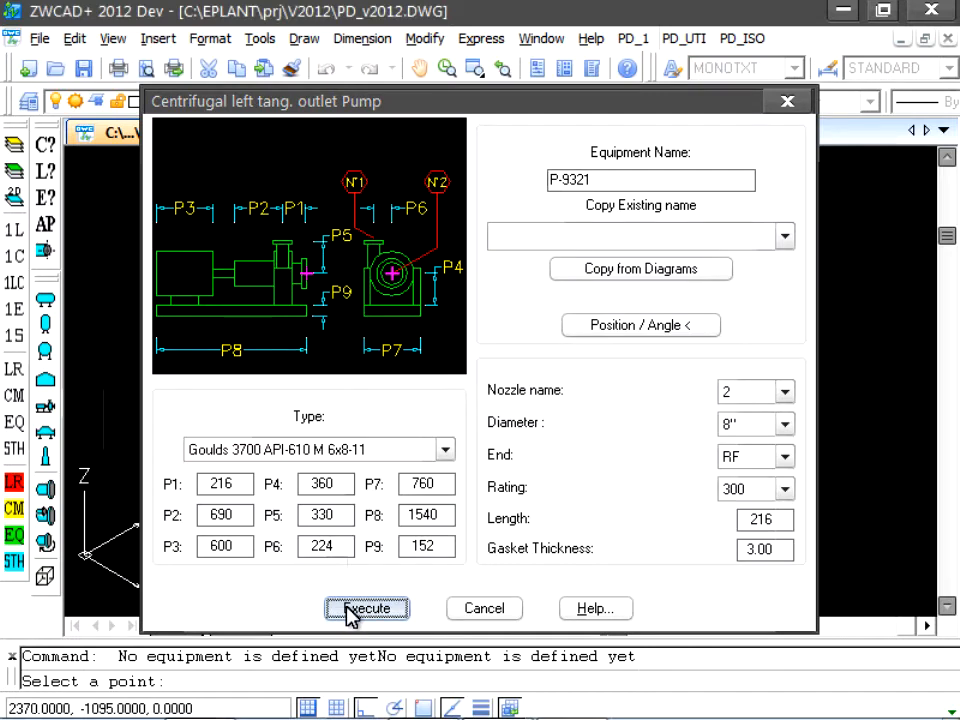
pyautogui.click(365, 608)
pyautogui.scroll(2, 279, 521)
pyautogui.moveTo(279, 521); pyautogui.dragTo(531, 534, button='middle')
pyautogui.scroll(3, 285, 499)
pyautogui.moveTo(283, 489); pyautogui.dragTo(382, 638, button='middle')
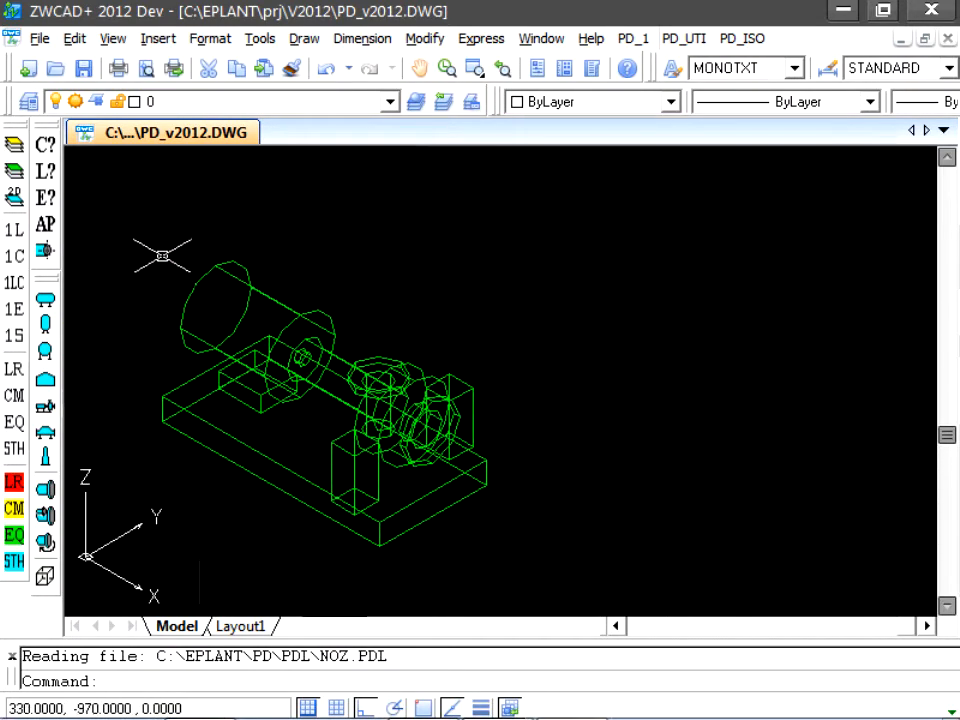
# Display the pump model with Gouraud shading.
pyautogui.click(112, 38)
pyautogui.moveTo(175, 352)
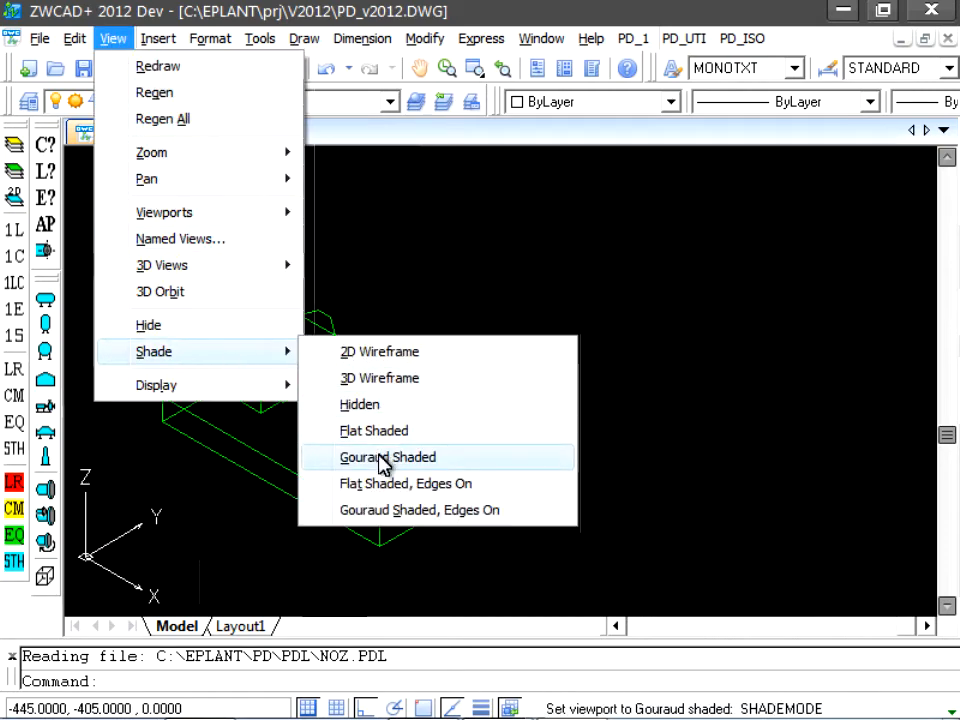
pyautogui.click(381, 463)
# Query the pump's equipment data, then examine the component characteristics of the nozzle on top of its casing.
pyautogui.click(58, 213)
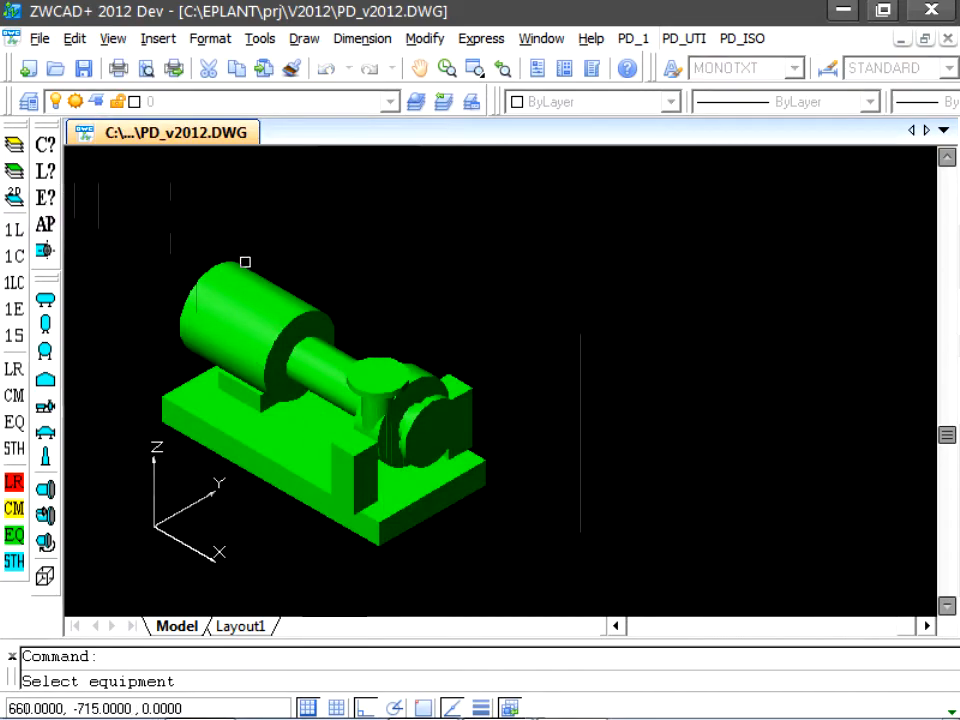
pyautogui.click(246, 261)
pyautogui.click(547, 328)
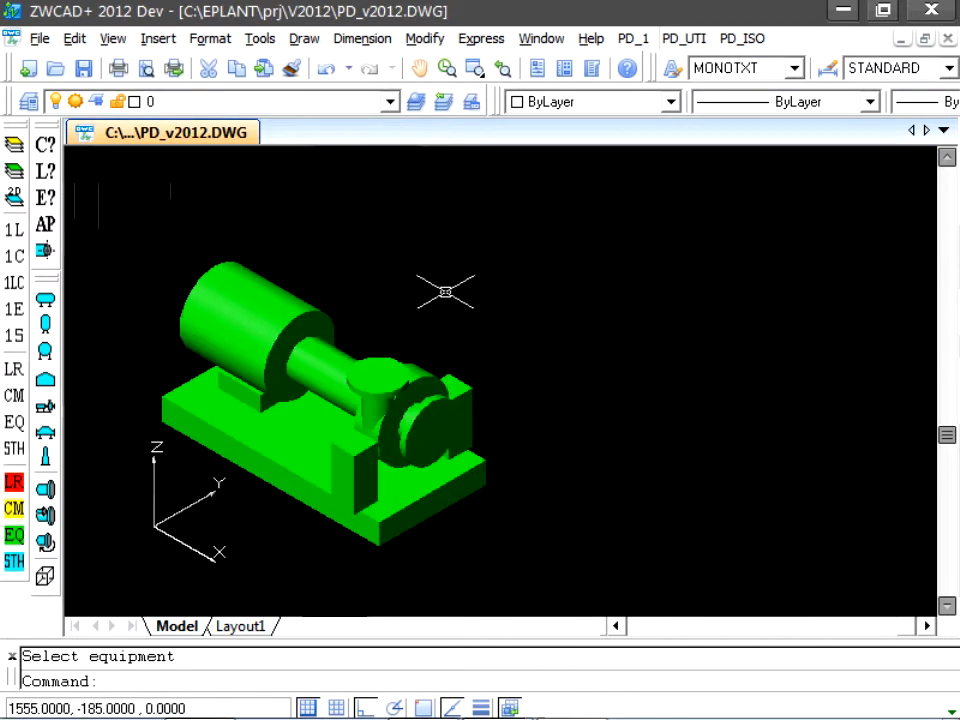
pyautogui.click(44, 150)
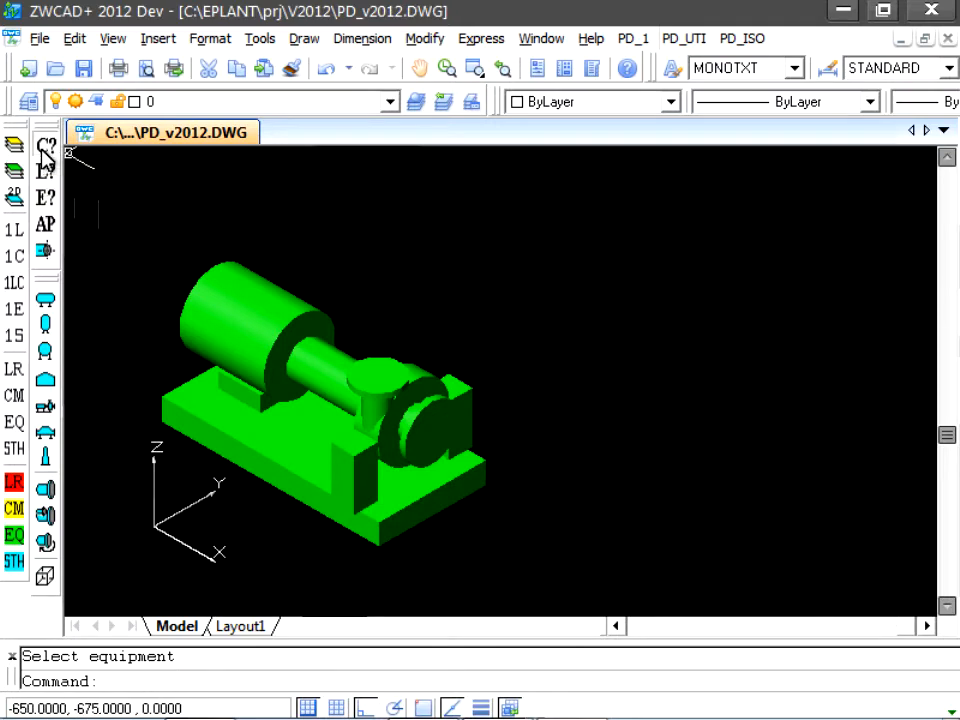
pyautogui.click(391, 356)
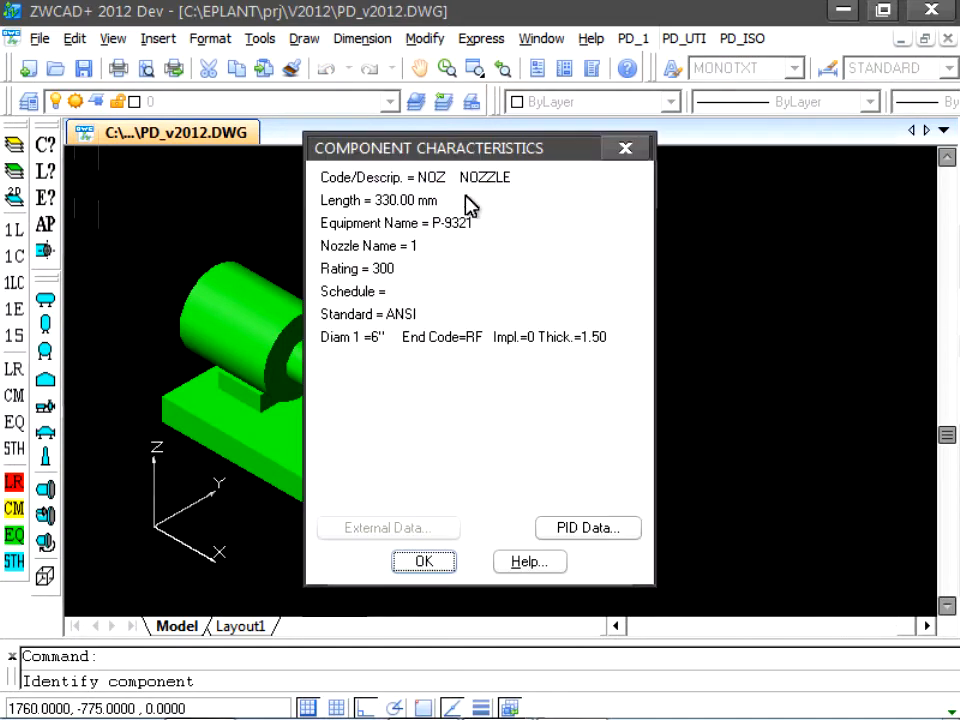
pyautogui.moveTo(546, 152); pyautogui.dragTo(668, 160)
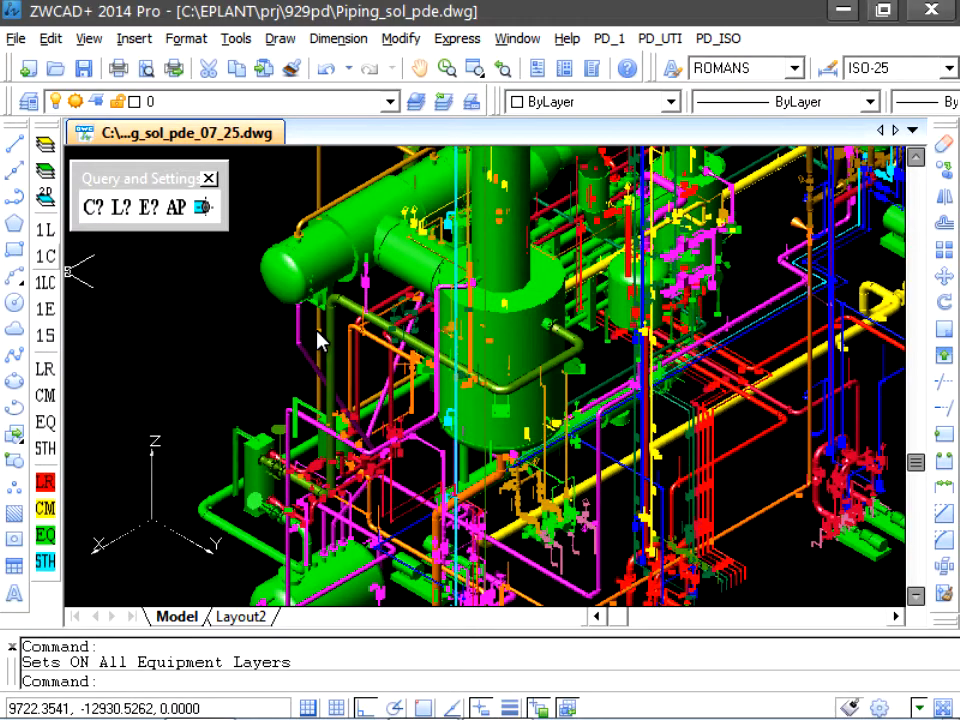
# In the Piping_sol.dwg drawing, place a slip-on flange on the green vessel's open nozzle by component connection, choosing its line and taking the snapped 6" diameter.
pyautogui.hotkey('alt', 'Tab')
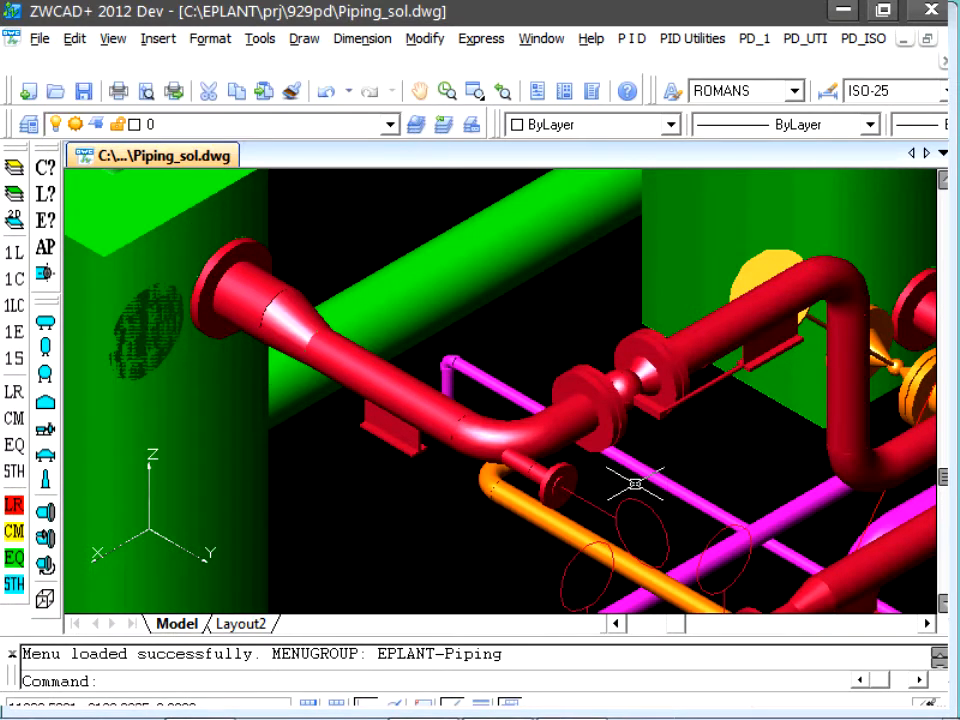
pyautogui.click(754, 38)
pyautogui.moveTo(766, 311)
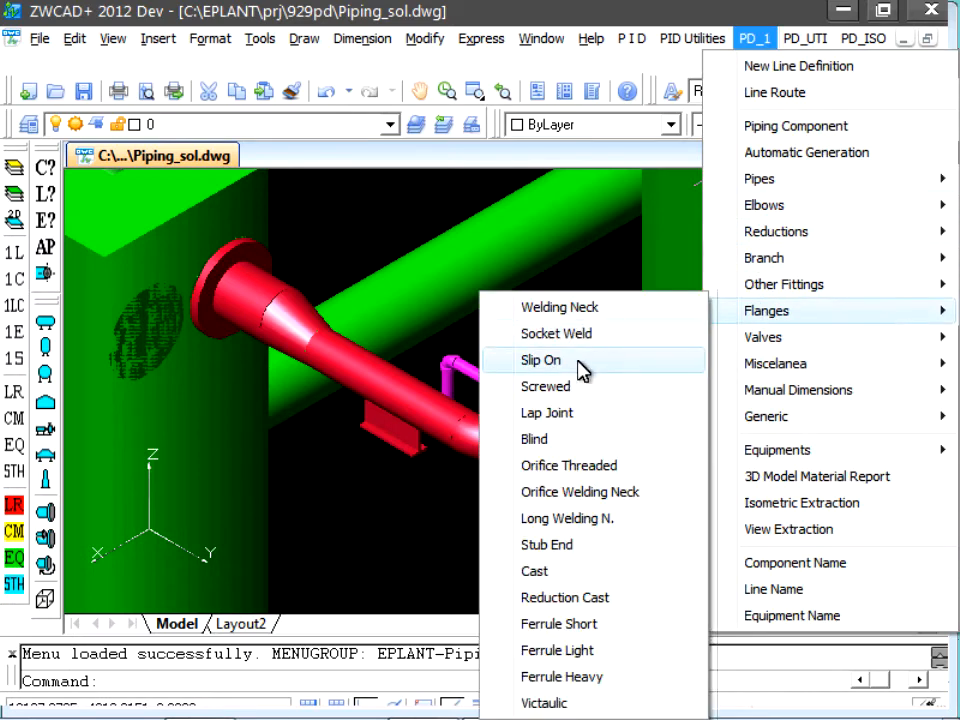
pyautogui.click(575, 370)
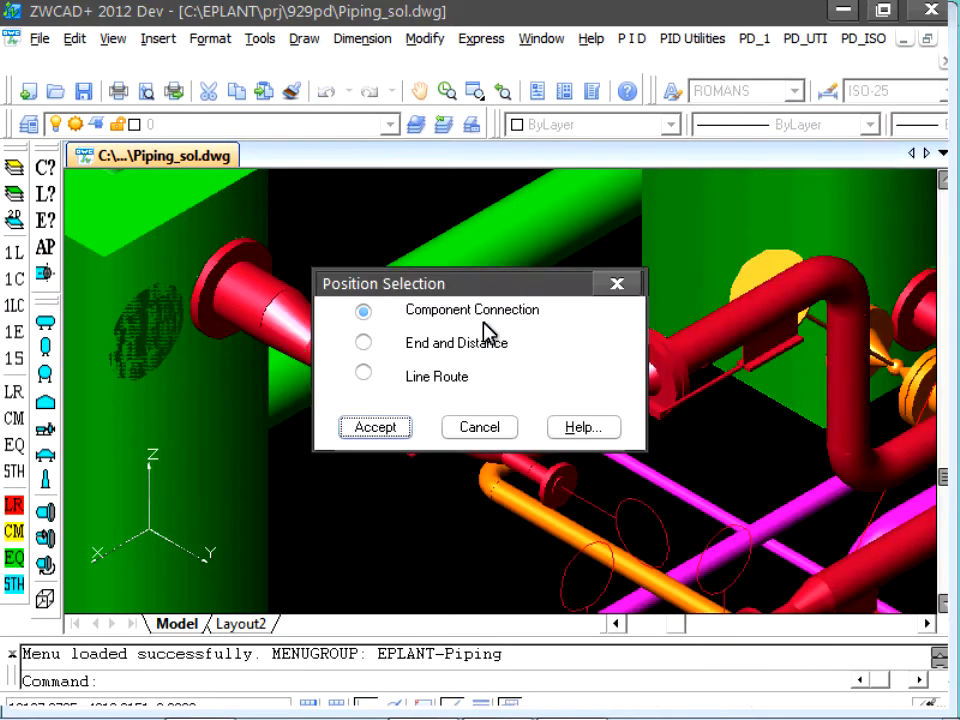
pyautogui.click(374, 427)
pyautogui.click(178, 350)
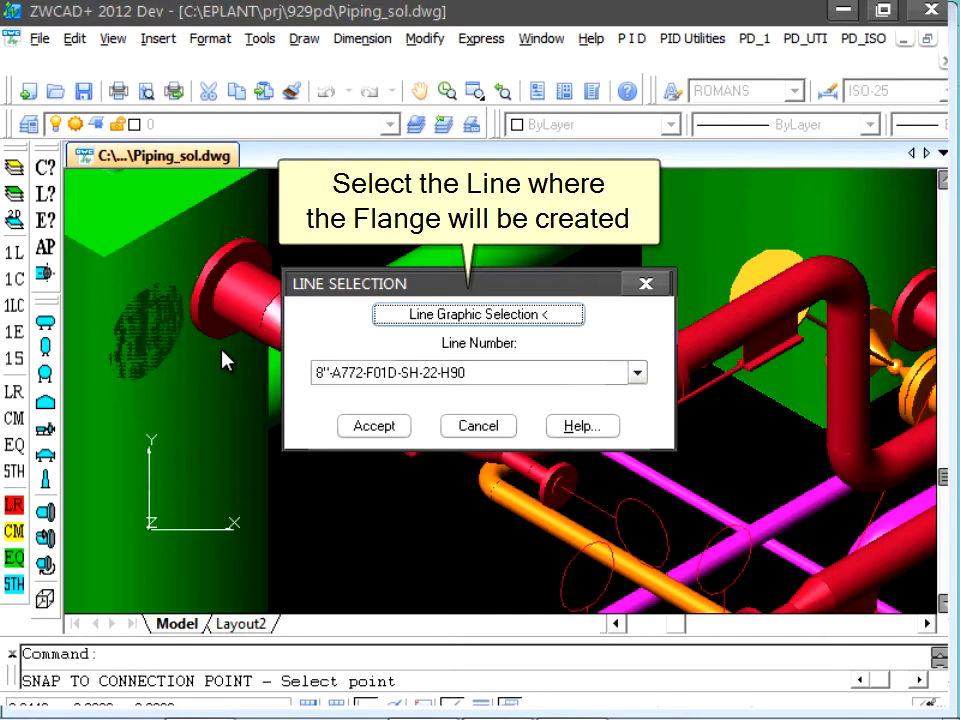
pyautogui.click(381, 373)
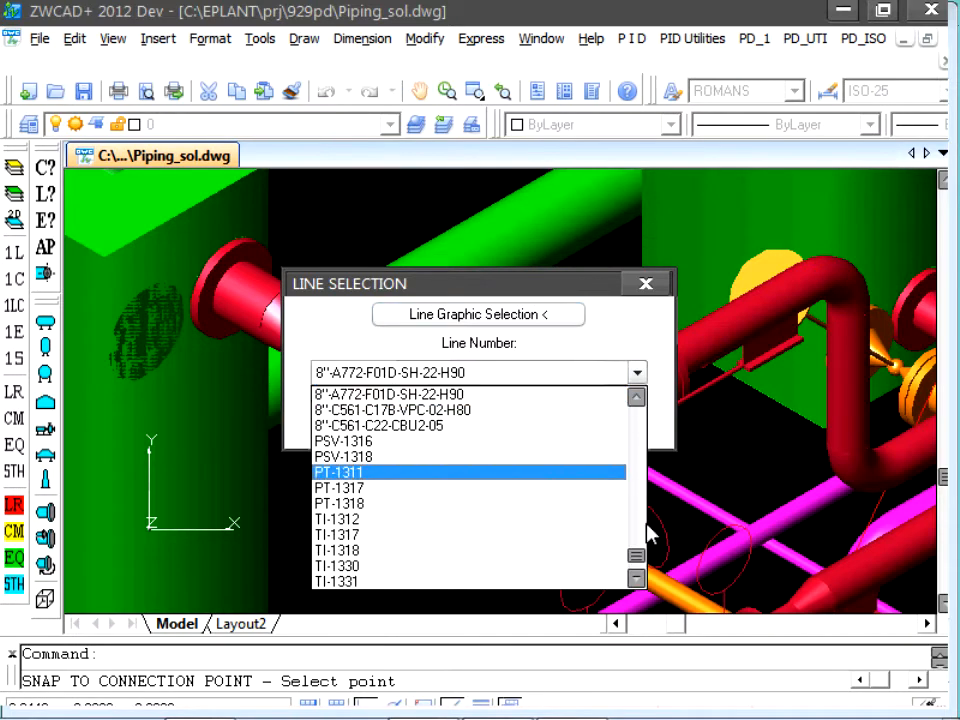
pyautogui.moveTo(640, 555); pyautogui.dragTo(643, 540)
pyautogui.click(471, 566)
pyautogui.click(370, 424)
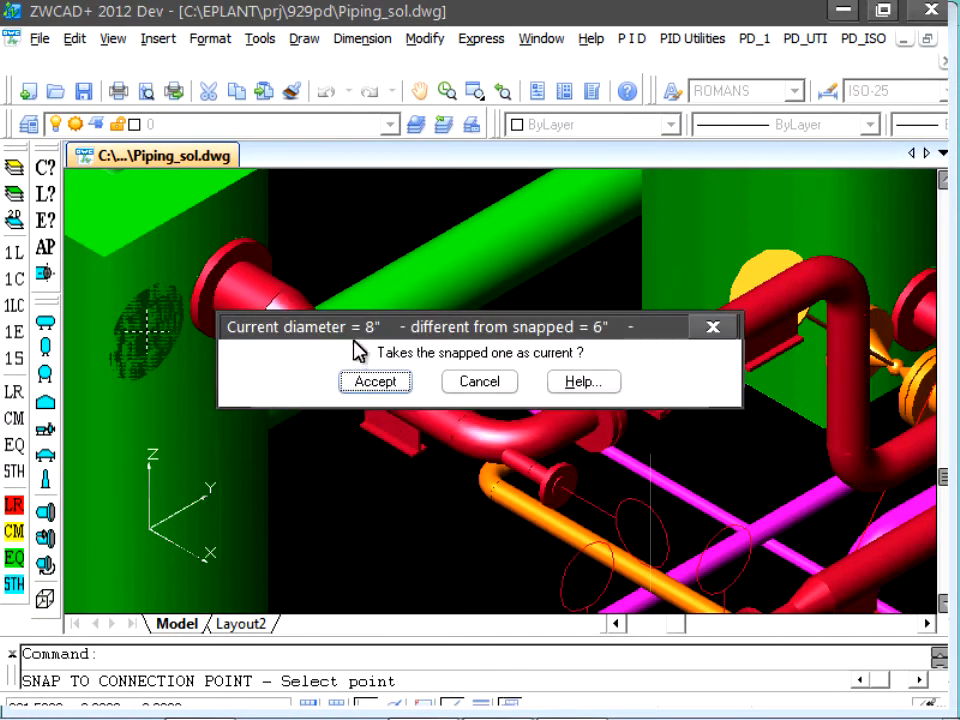
pyautogui.click(398, 386)
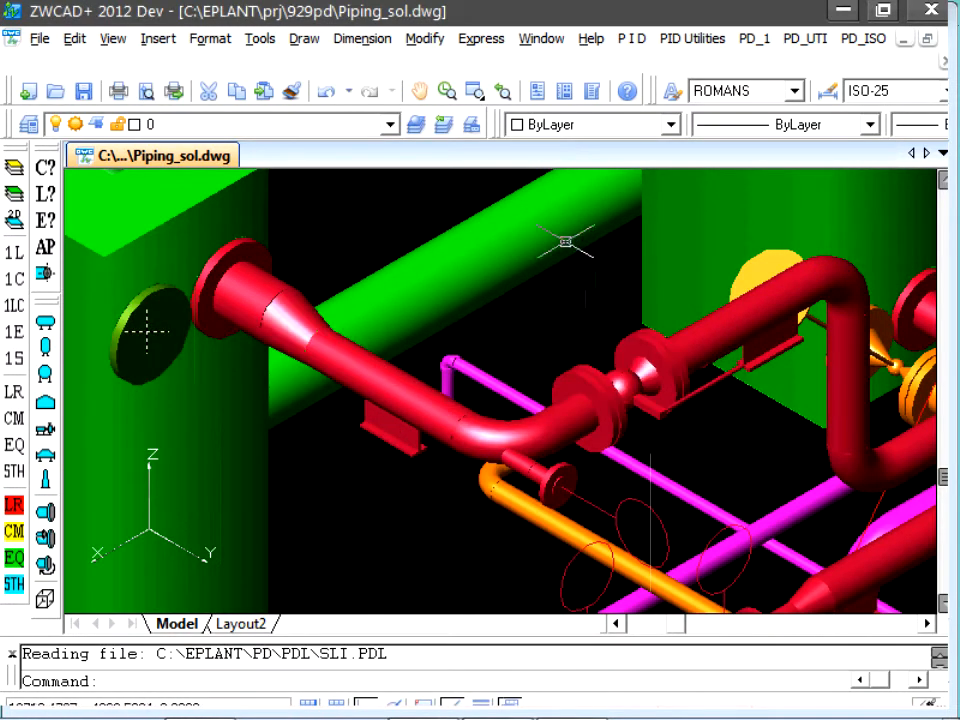
# Place a short pipe from the flange's welded end, defining its second point by distance and taking the snapped 6" diameter.
pyautogui.click(758, 38)
pyautogui.moveTo(718, 180)
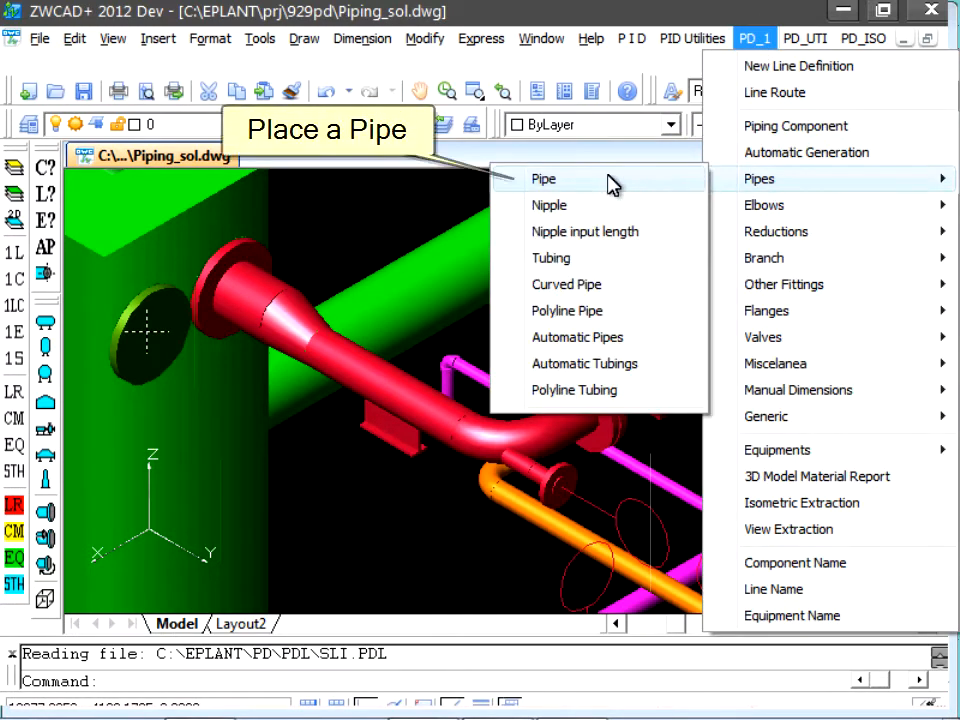
pyautogui.click(613, 182)
pyautogui.click(391, 457)
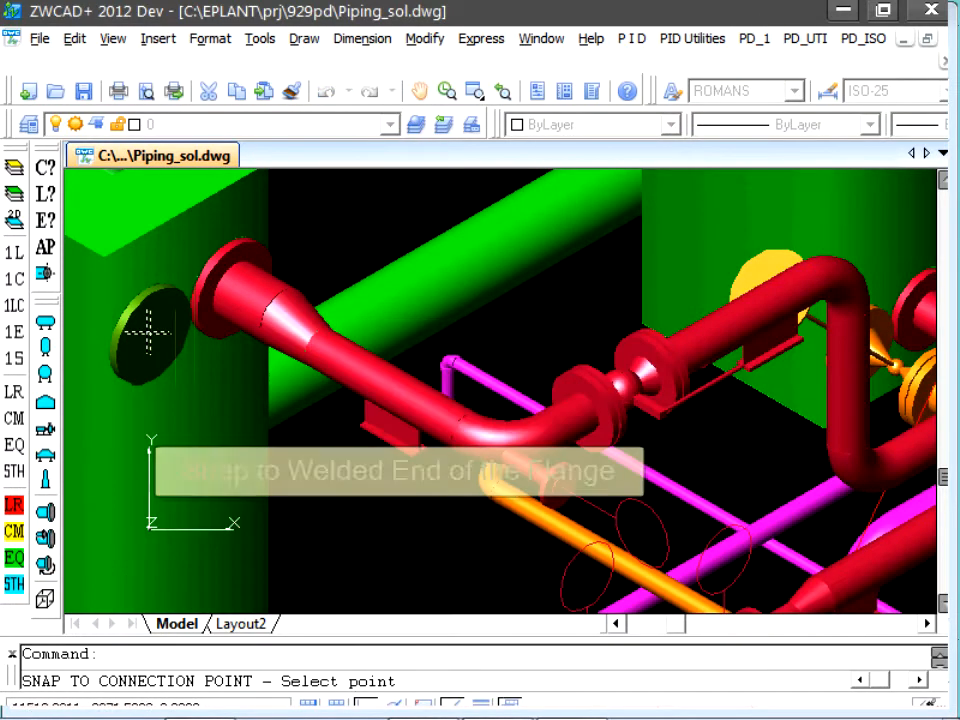
pyautogui.click(148, 330)
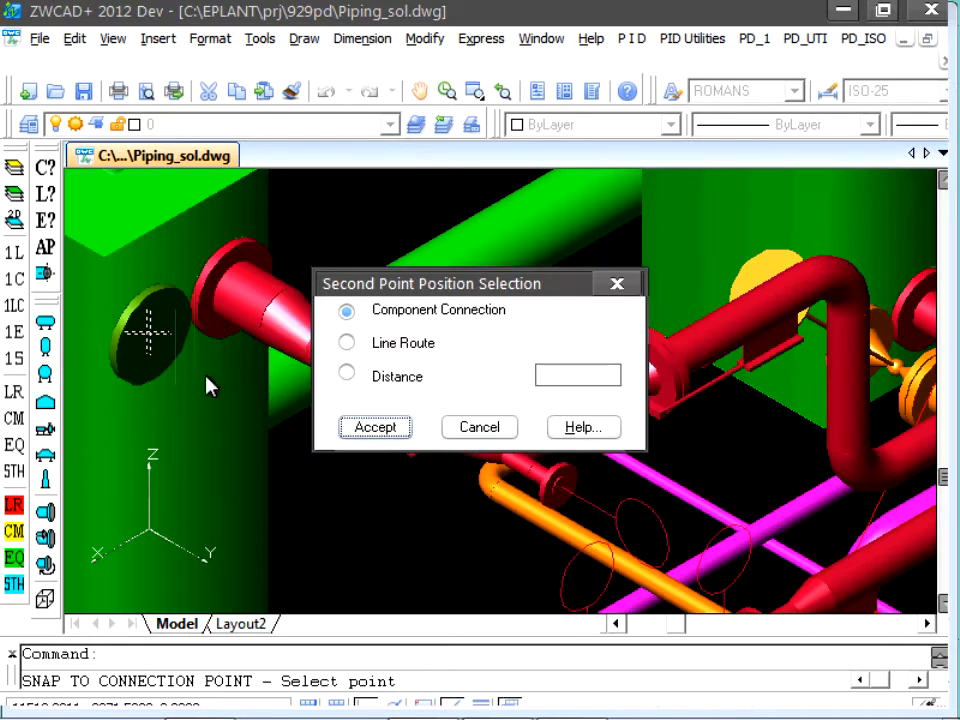
pyautogui.click(572, 376)
pyautogui.click(400, 432)
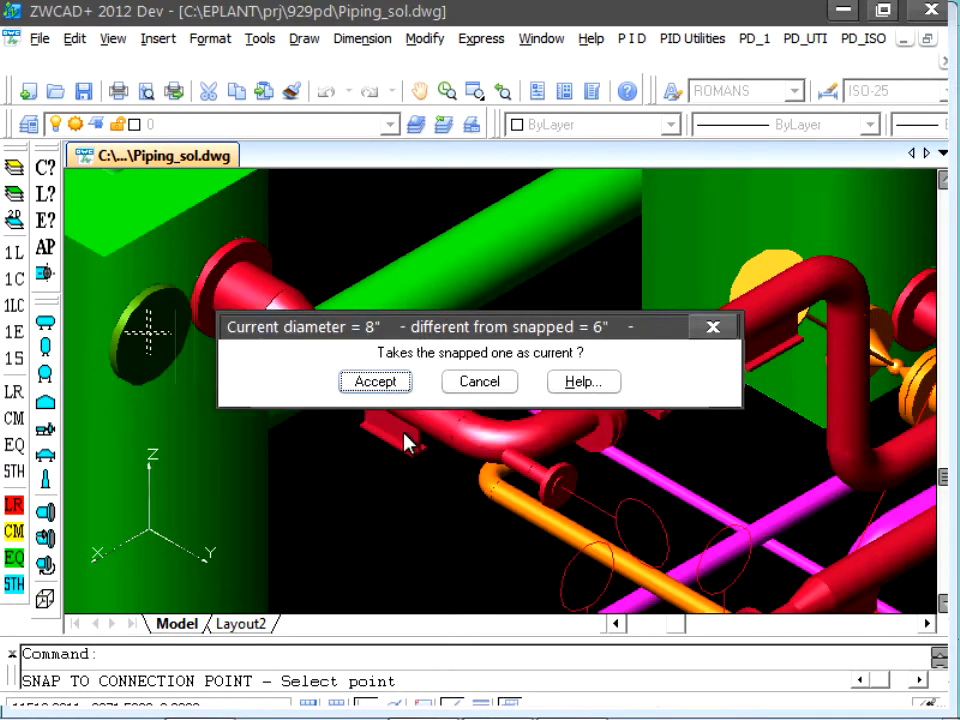
pyautogui.click(374, 382)
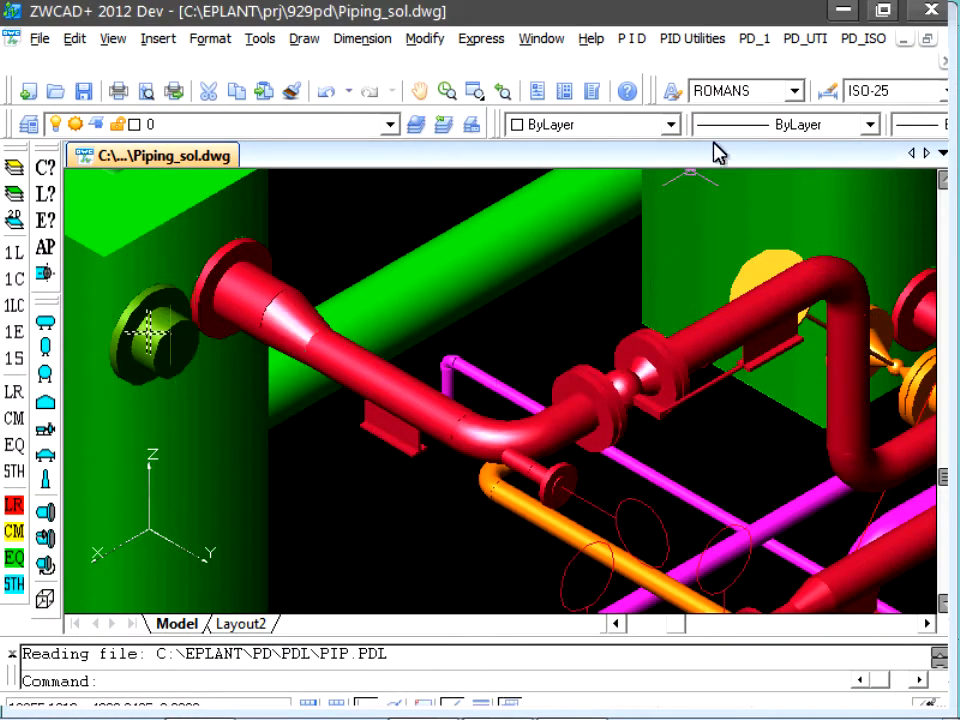
# Place an eccentric reduction on the pipe's free end by component connection, inserted by End 2, with an 8" main diameter.
pyautogui.click(754, 38)
pyautogui.moveTo(754, 238)
pyautogui.click(579, 259)
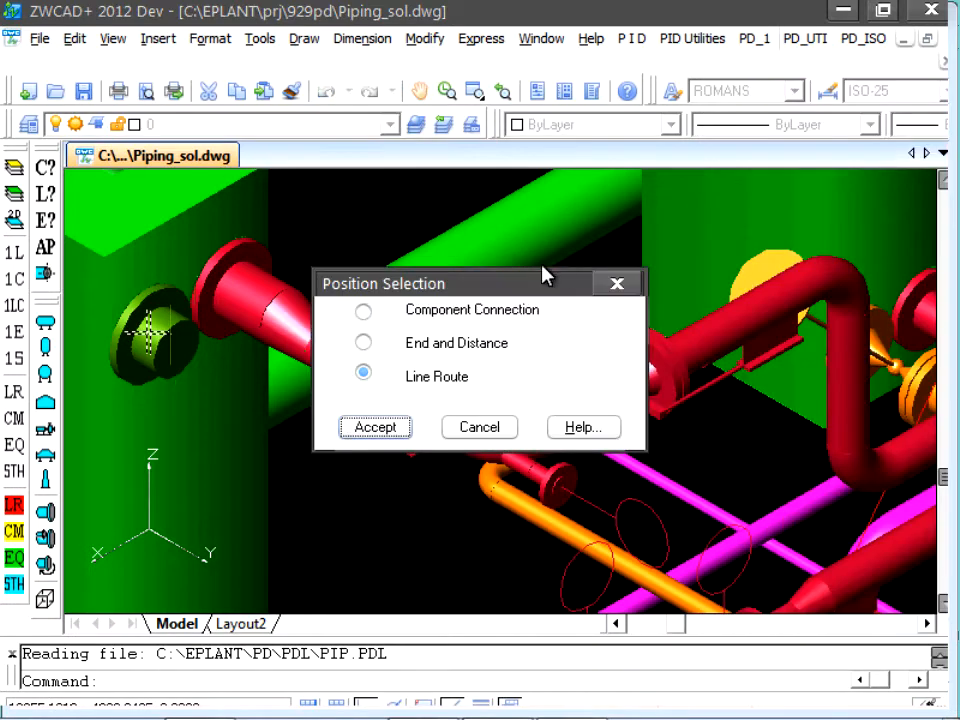
pyautogui.click(363, 311)
pyautogui.click(375, 427)
pyautogui.click(206, 379)
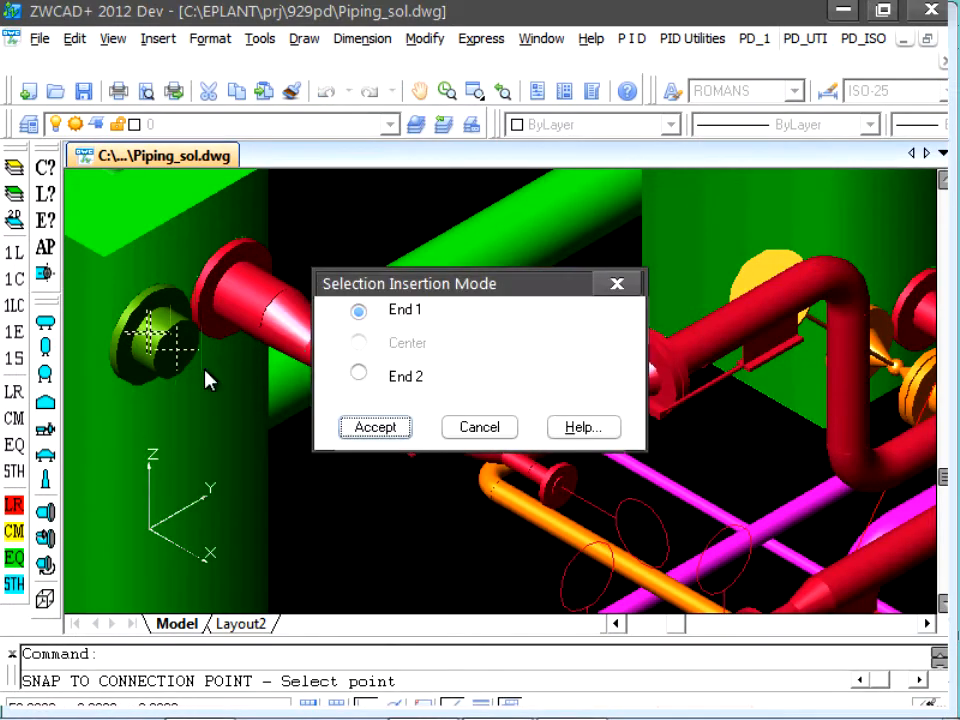
pyautogui.click(359, 375)
pyautogui.click(375, 427)
pyautogui.click(373, 384)
pyautogui.click(548, 343)
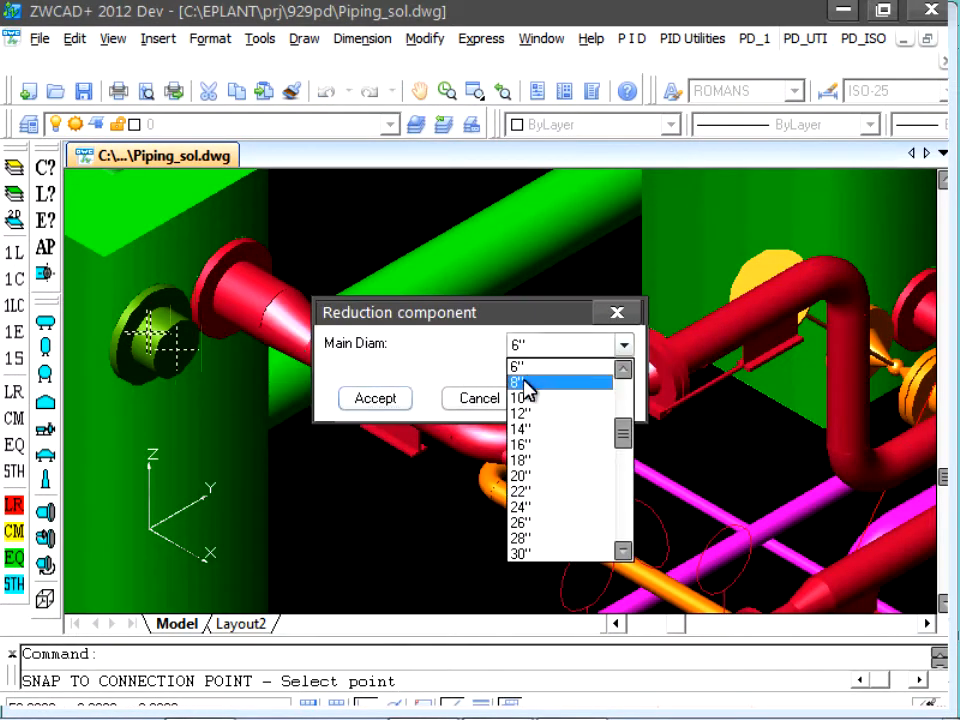
pyautogui.click(527, 381)
pyautogui.click(392, 400)
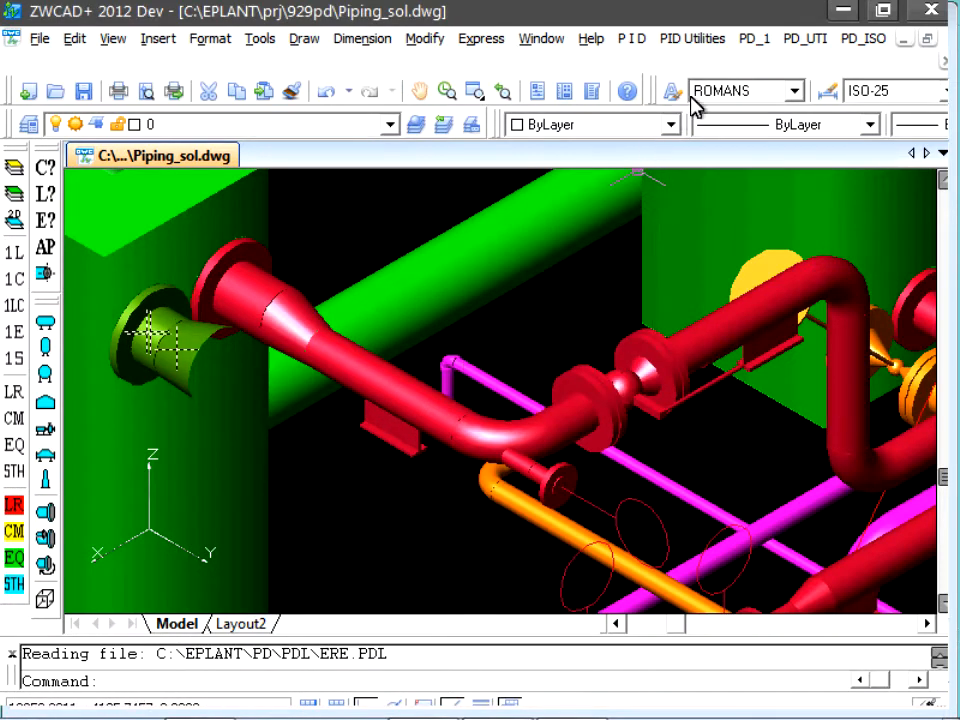
# Start a gate valve positioned by end and distance, measured from the free end of the reduction.
pyautogui.click(755, 38)
pyautogui.moveTo(780, 337)
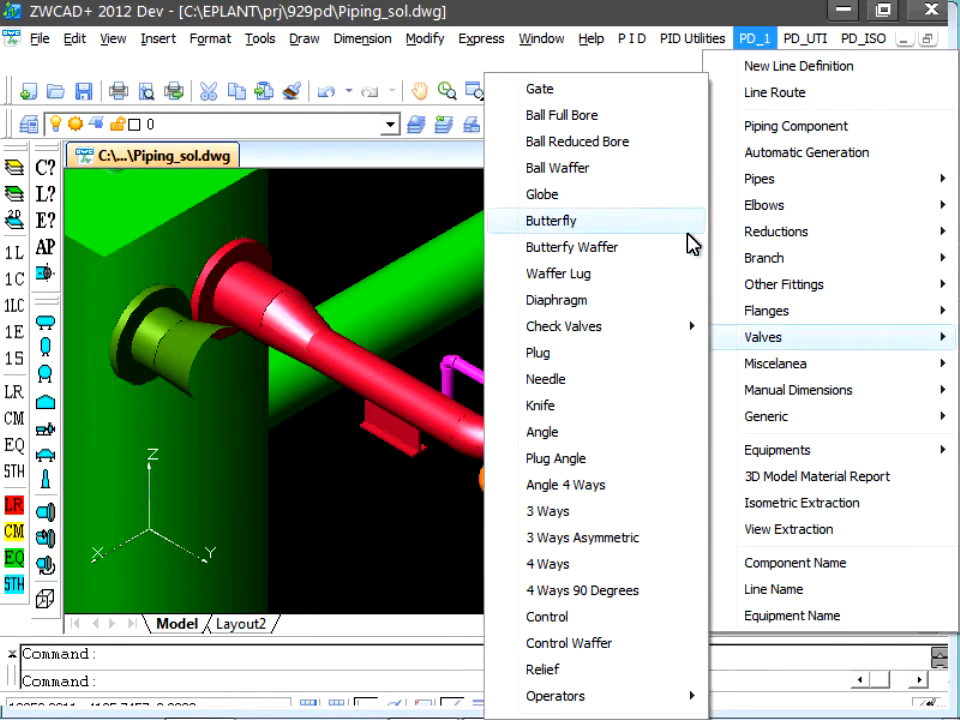
pyautogui.click(575, 100)
pyautogui.click(363, 339)
pyautogui.click(375, 426)
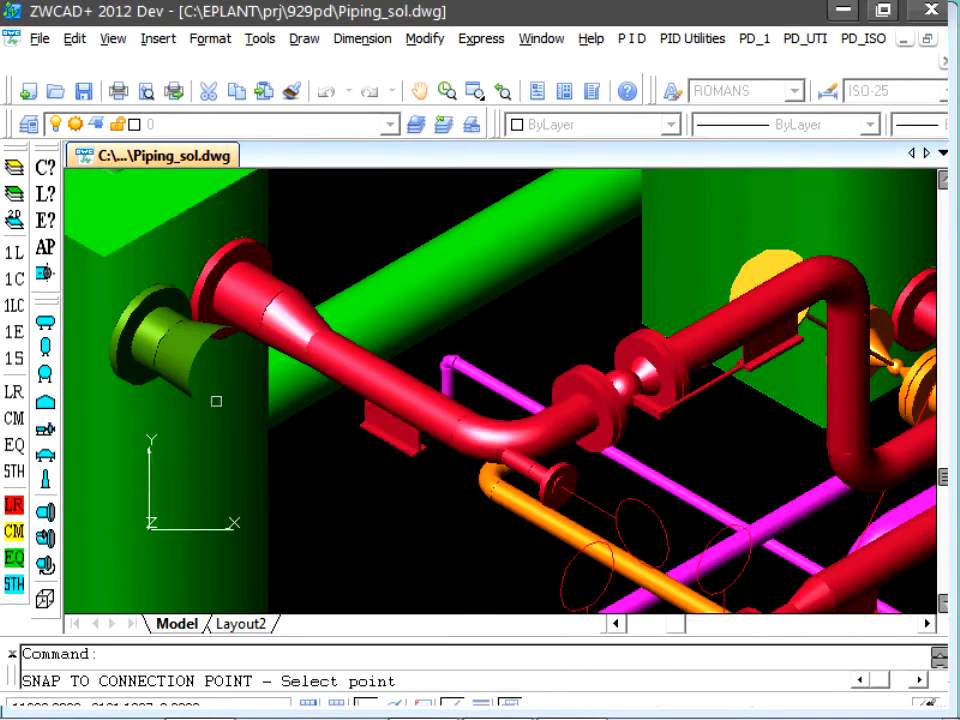
pyautogui.click(180, 390)
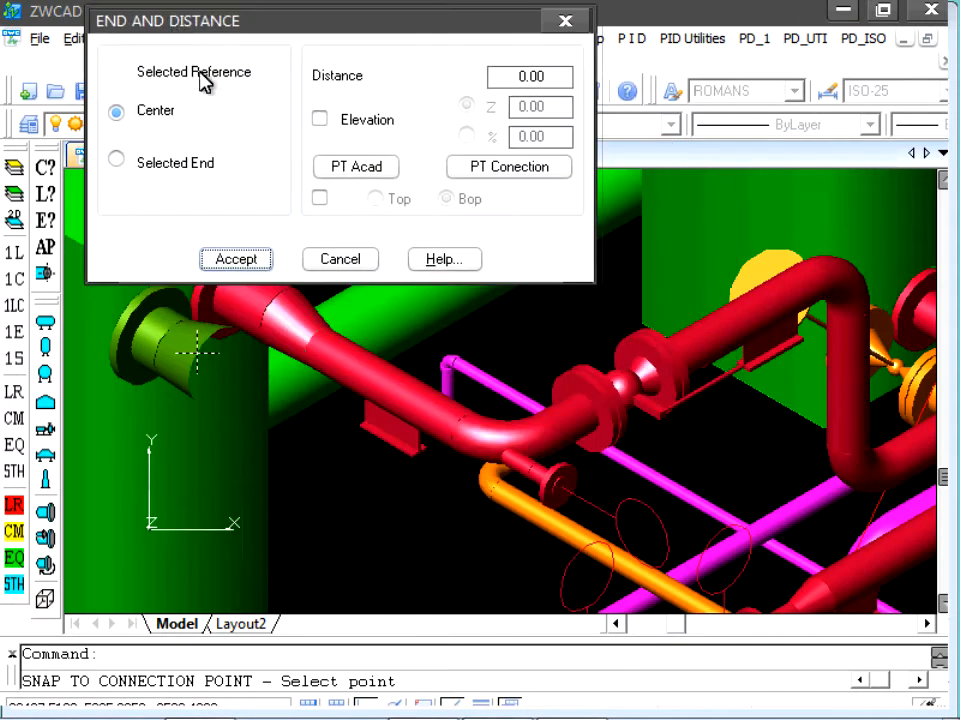
# Set the gate valve's distance to 852.01 by snapping to an insertion point in the drawing, and insert the valve by its center.
pyautogui.click(479, 180)
pyautogui.write('ins')
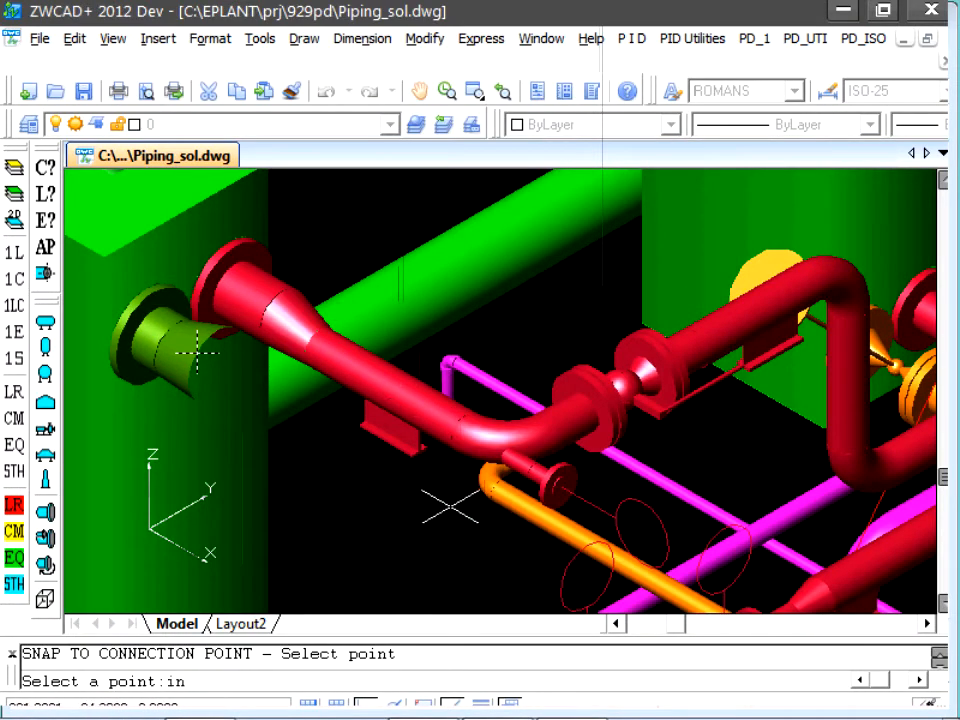
pyautogui.press('Return')
pyautogui.click(427, 484)
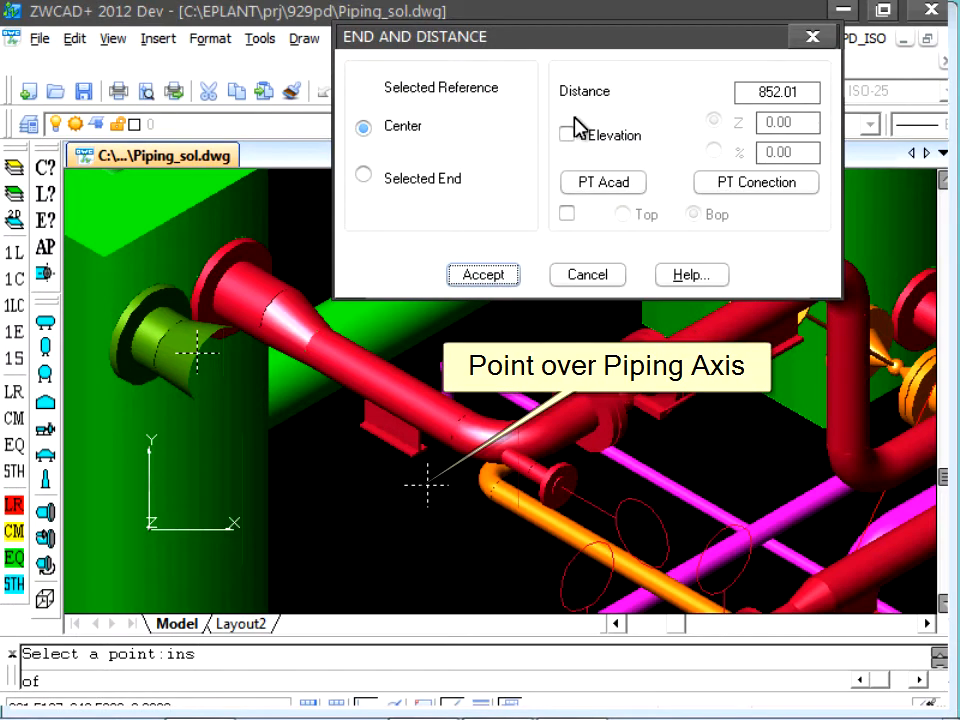
pyautogui.click(499, 273)
pyautogui.click(504, 236)
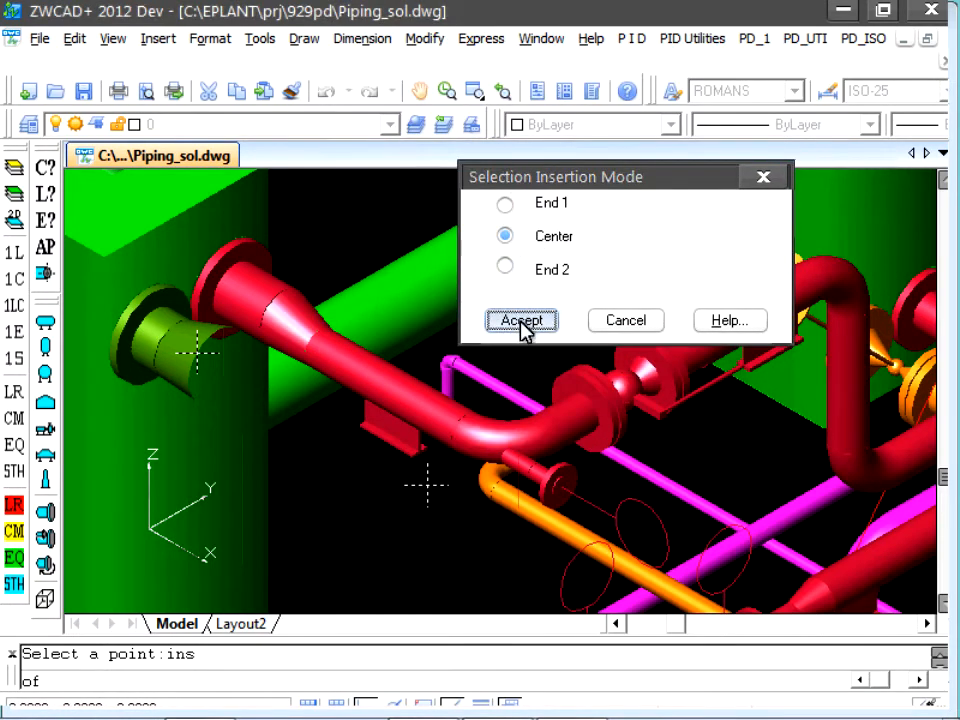
pyautogui.click(521, 321)
# Tag the gate valve 8"-2VA-GA-01 by copying the tag defined in the P&IDs.
pyautogui.moveTo(504, 195); pyautogui.dragTo(525, 60)
pyautogui.click(450, 320)
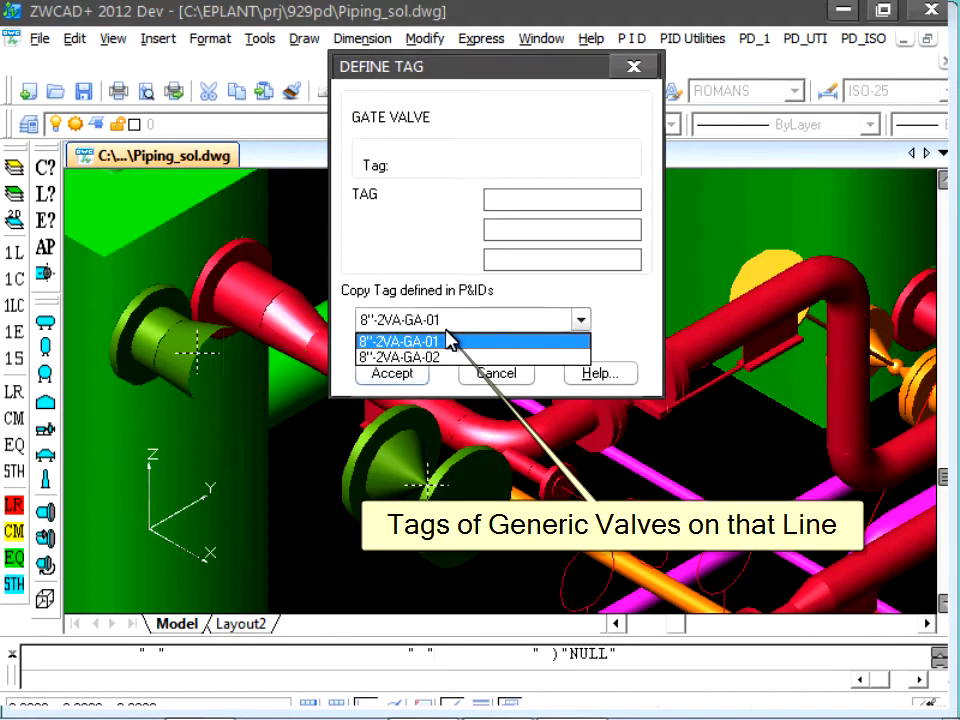
pyautogui.click(447, 342)
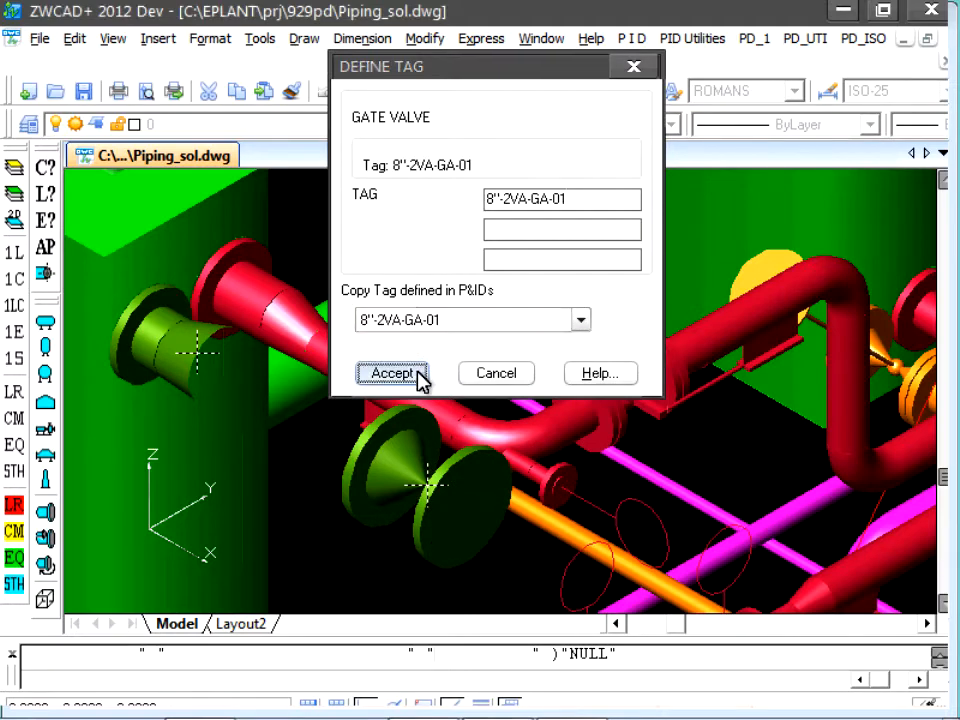
pyautogui.click(420, 376)
# Rotate the gate valve around the piping axis so its stem extends horizontally, and finish placing gate valves.
pyautogui.click(540, 379)
pyautogui.click(284, 496)
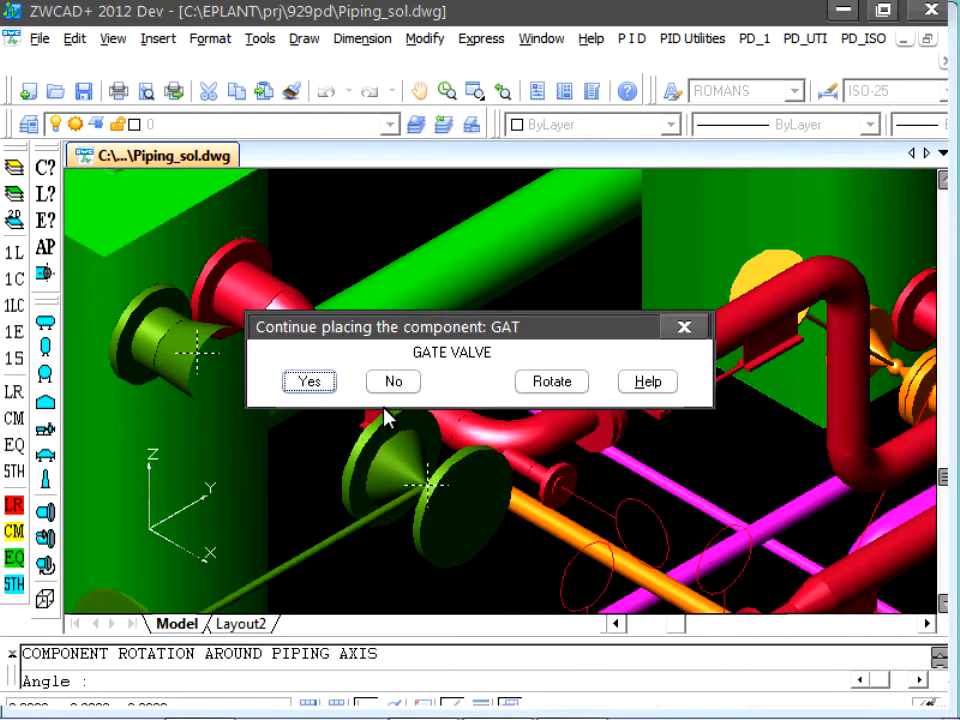
pyautogui.click(395, 382)
pyautogui.scroll(-2, 419, 377)
pyautogui.moveTo(414, 377); pyautogui.dragTo(318, 392, button='middle')
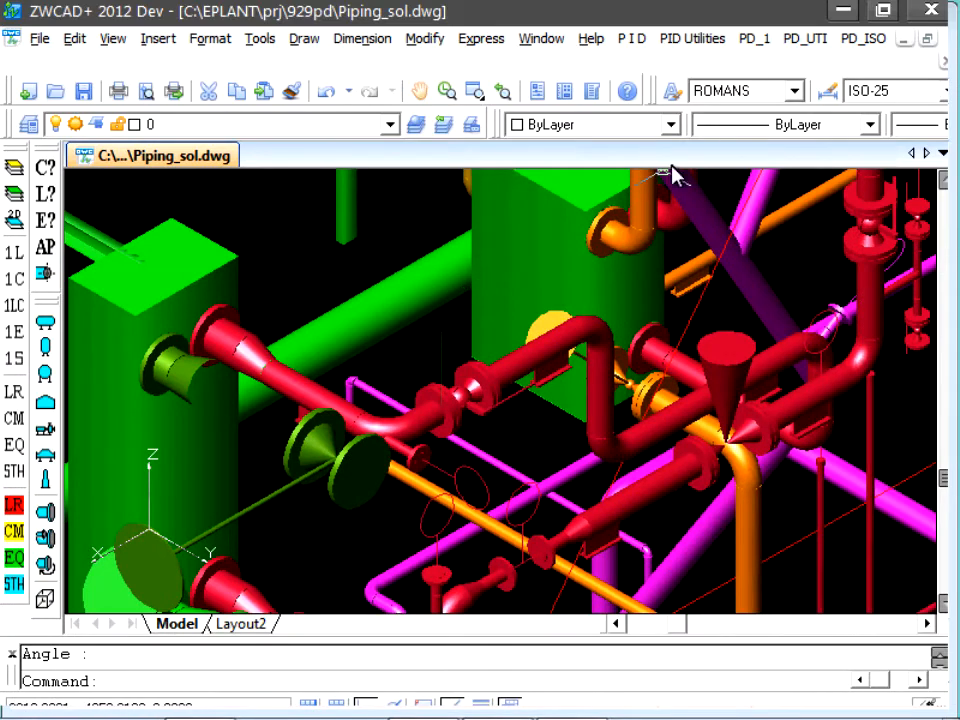
# Start a 90 long radius elbow positioned by end and distance, measured from the gate valve's free end.
pyautogui.click(754, 38)
pyautogui.moveTo(754, 202)
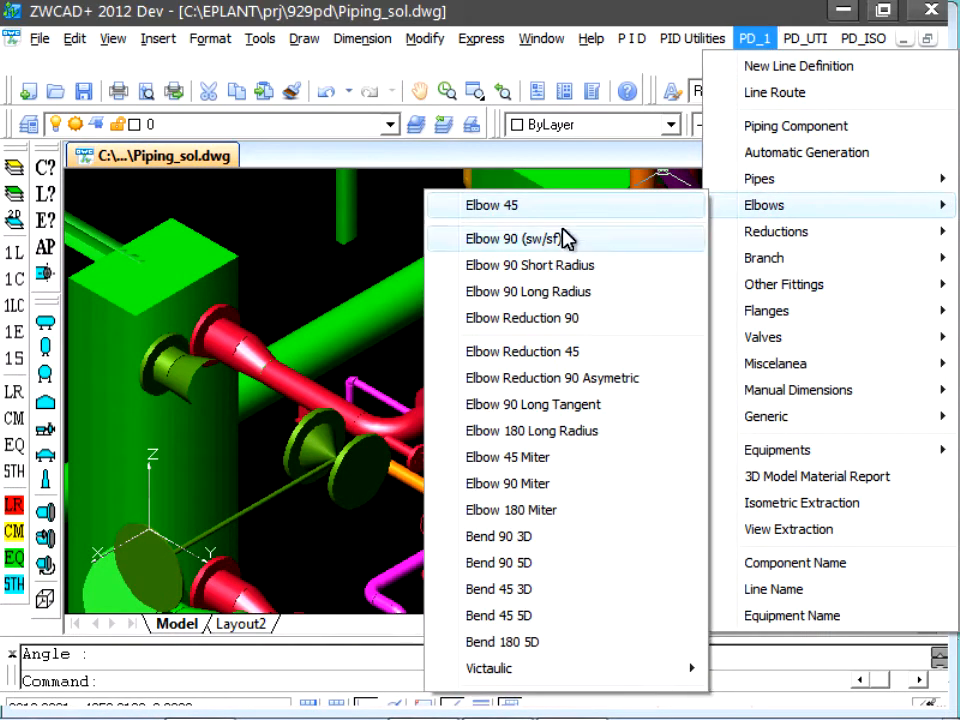
pyautogui.click(531, 292)
pyautogui.click(509, 235)
pyautogui.click(521, 320)
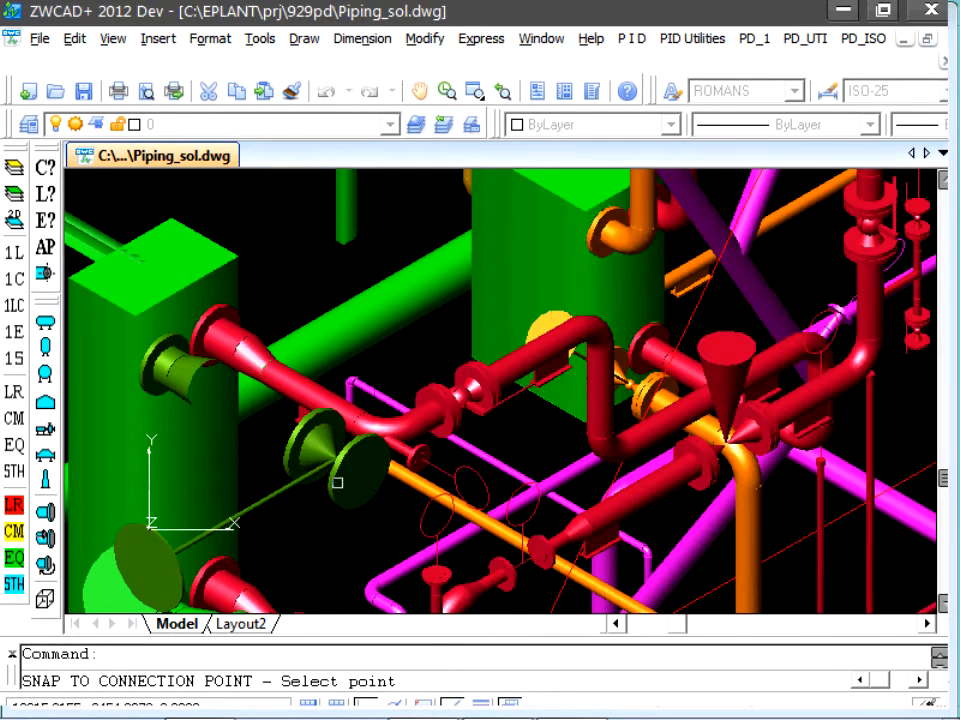
pyautogui.click(358, 458)
# Set the elbow's distance to 600, insert it by its center, and rotate it around the piping axis so its free end points upward.
pyautogui.moveTo(795, 94); pyautogui.dragTo(724, 104)
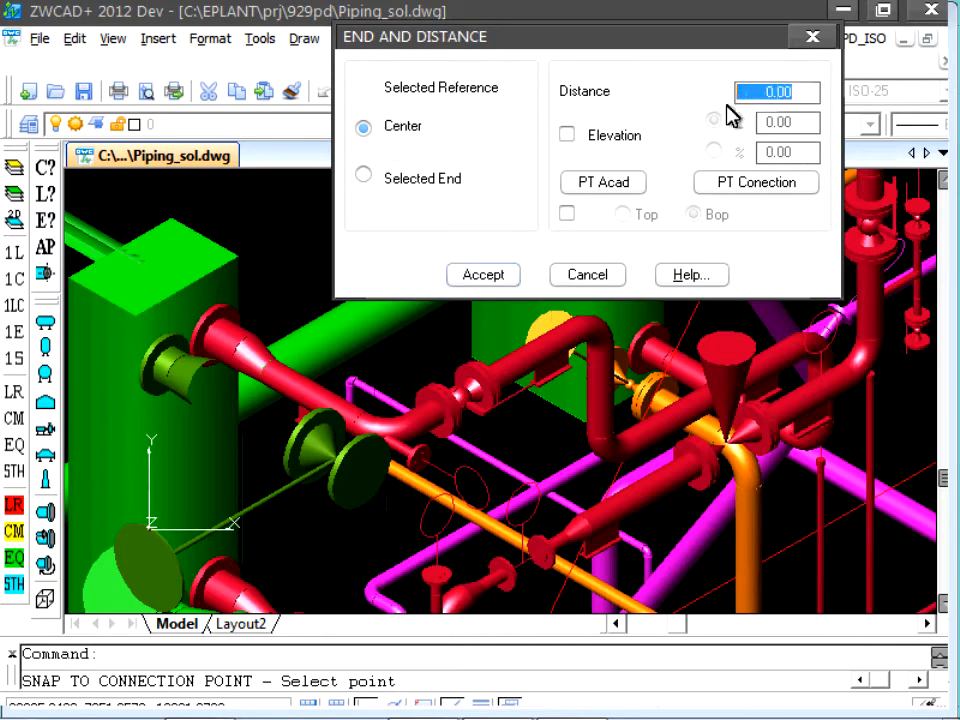
pyautogui.write('600')
pyautogui.press('Return')
pyautogui.click(498, 288)
pyautogui.click(505, 236)
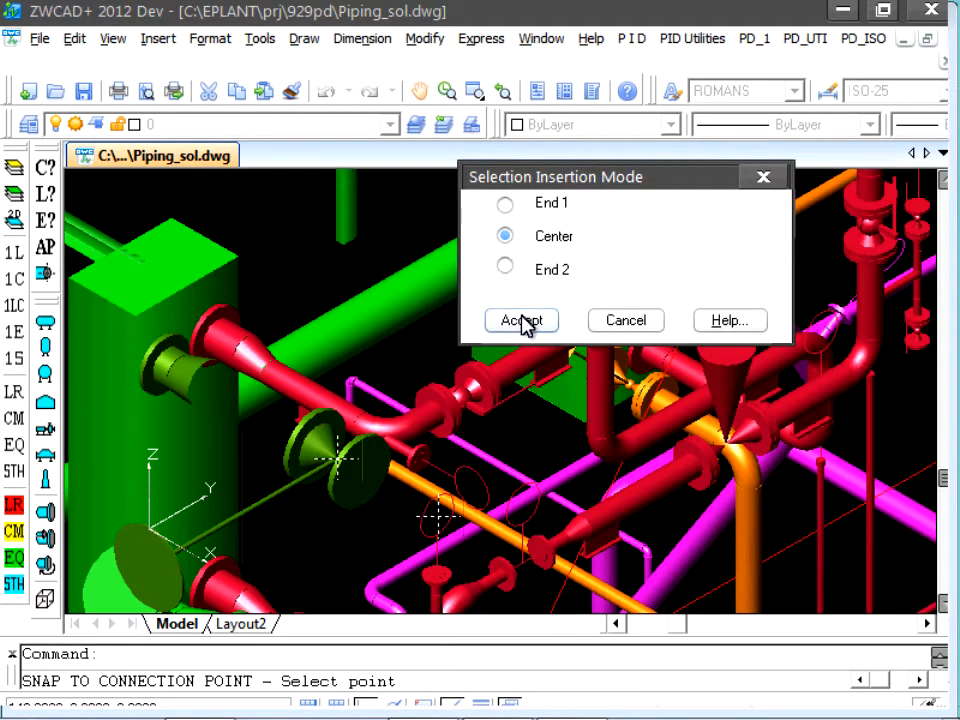
pyautogui.click(521, 320)
pyautogui.click(555, 382)
# Continue with a second 90 long radius elbow positioned by end and distance from the first elbow's upward end.
pyautogui.click(305, 383)
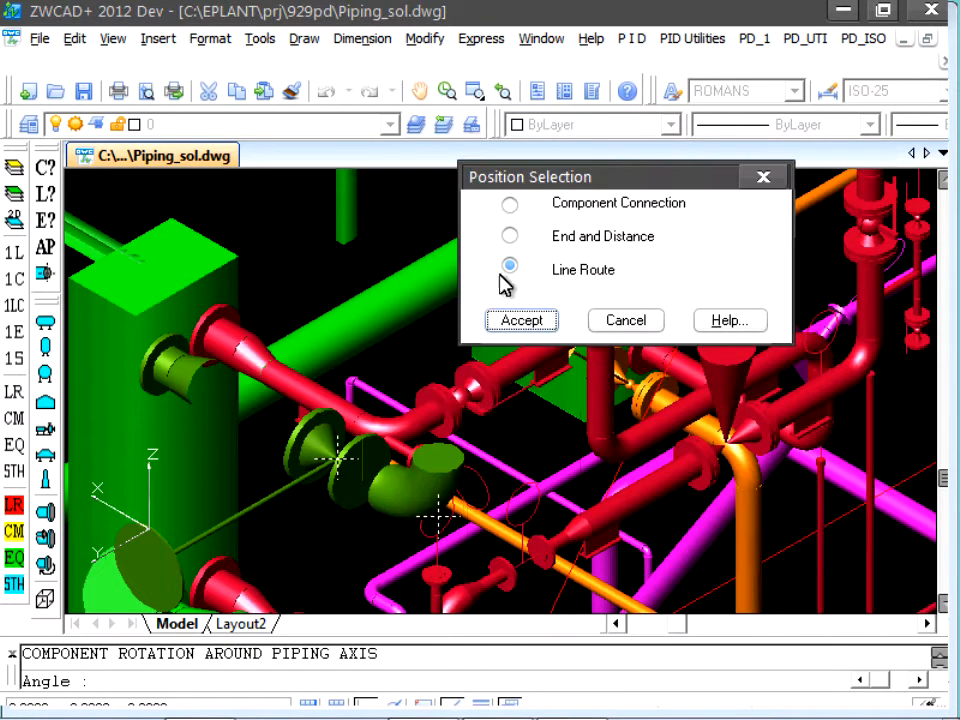
pyautogui.click(510, 240)
pyautogui.click(521, 319)
pyautogui.scroll(-1, 497, 332)
pyautogui.moveTo(442, 387); pyautogui.dragTo(388, 533, button='middle')
pyautogui.click(377, 581)
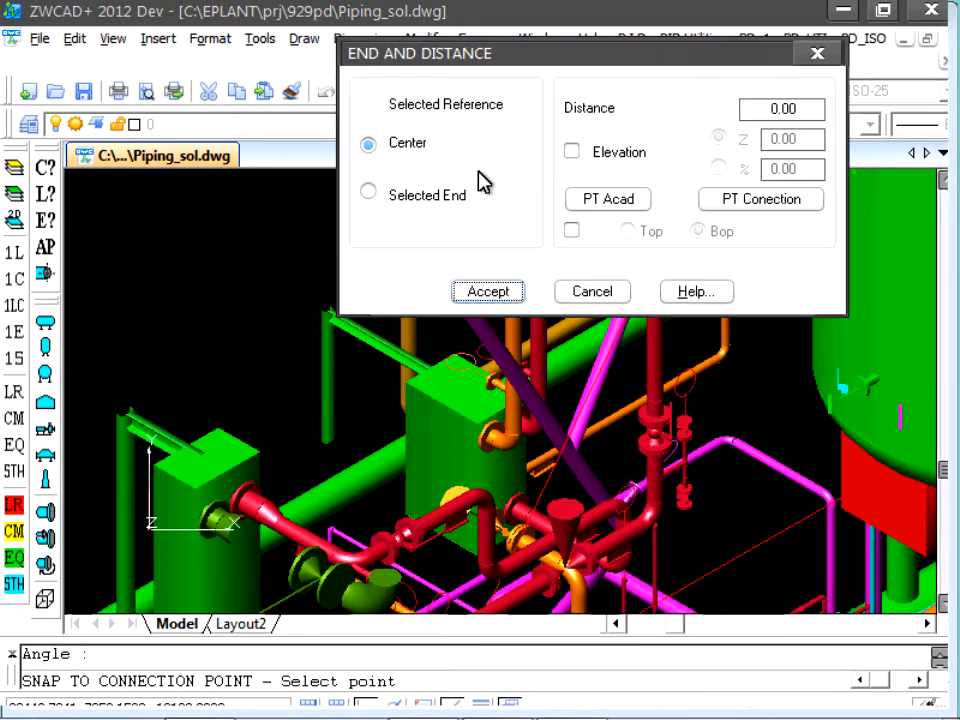
# Set the second elbow's distance to 3000 and insert it by its center above the first elbow.
pyautogui.moveTo(550, 62); pyautogui.dragTo(614, 70)
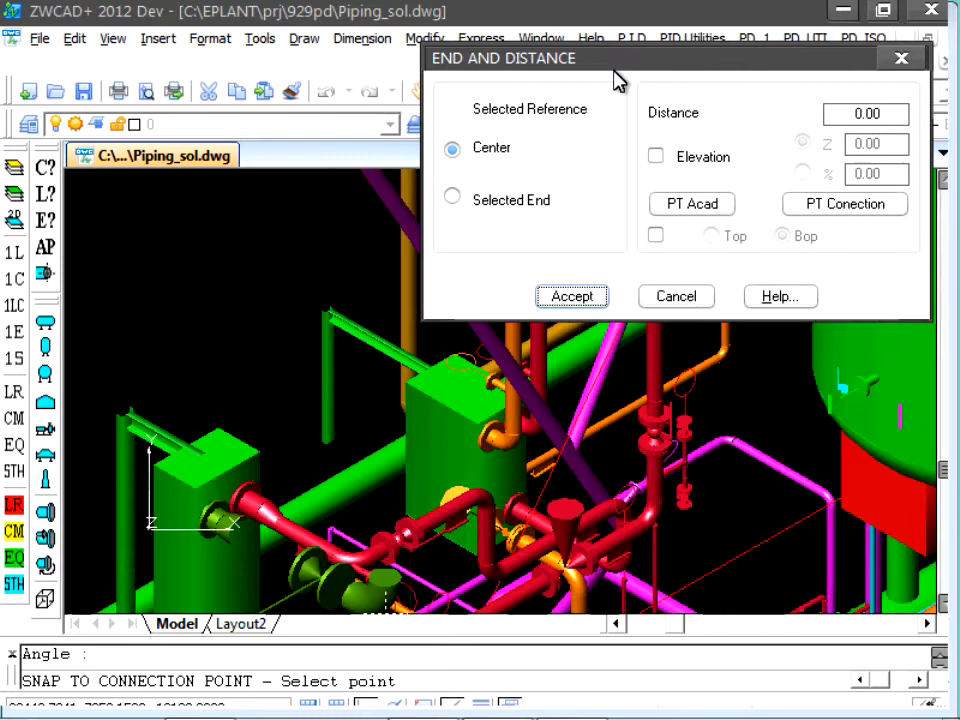
pyautogui.doubleClick(841, 117)
pyautogui.write('3000')
pyautogui.moveTo(800, 80); pyautogui.dragTo(821, 90)
pyautogui.click(615, 305)
pyautogui.click(521, 320)
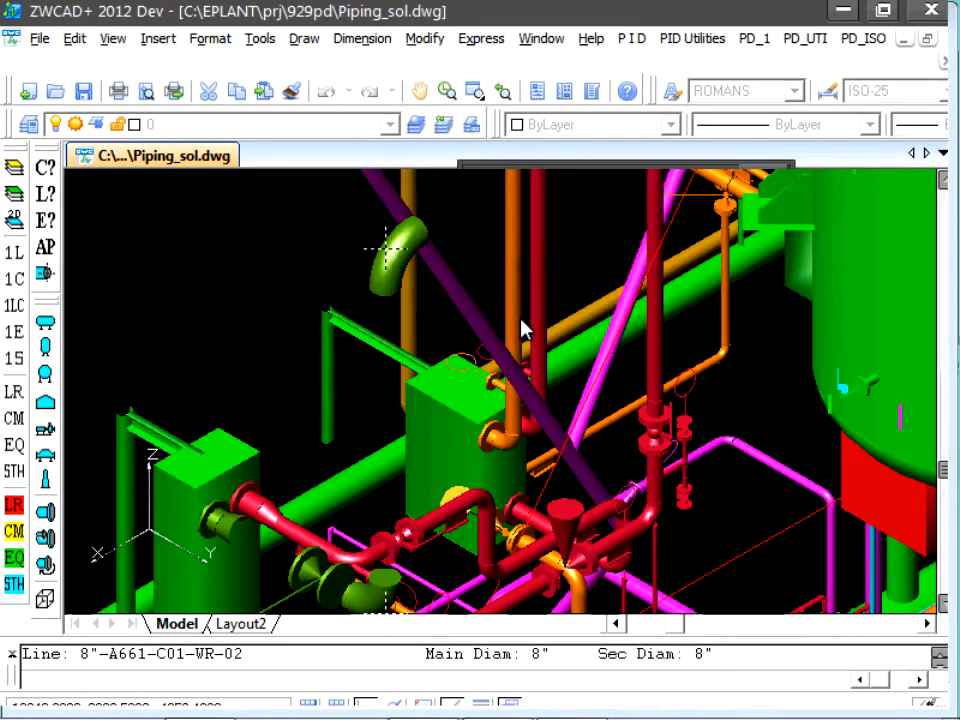
# Place a third long radius elbow by its center at distance 1500 from the second elbow's free end, and finish placing elbows.
pyautogui.click(306, 386)
pyautogui.click(645, 240)
pyautogui.click(521, 320)
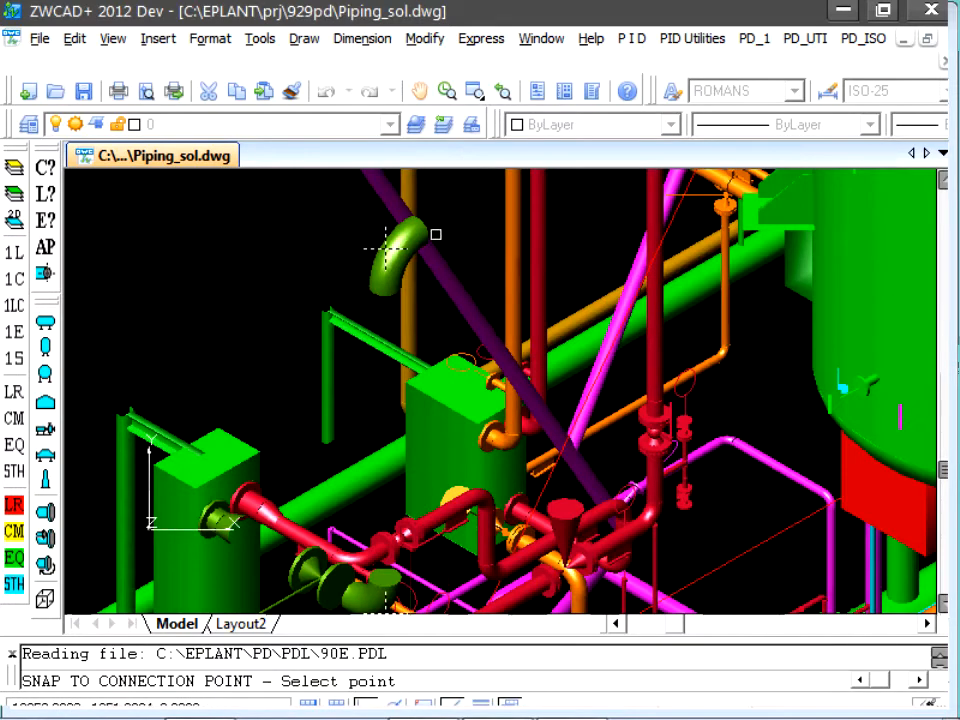
pyautogui.moveTo(708, 80); pyautogui.dragTo(690, 76)
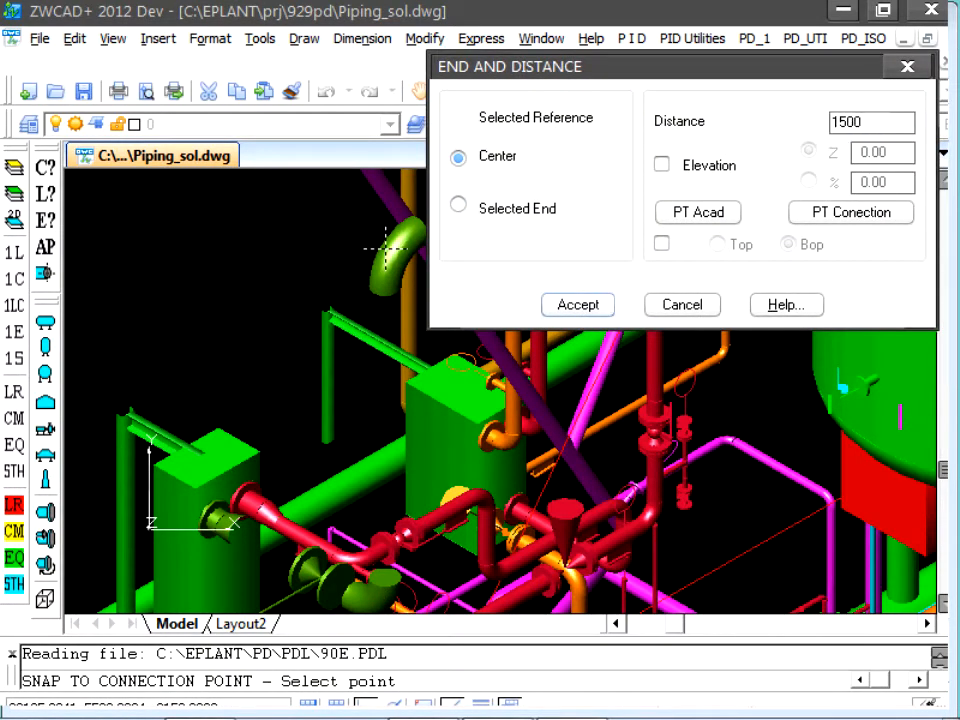
pyautogui.click(579, 305)
pyautogui.click(521, 318)
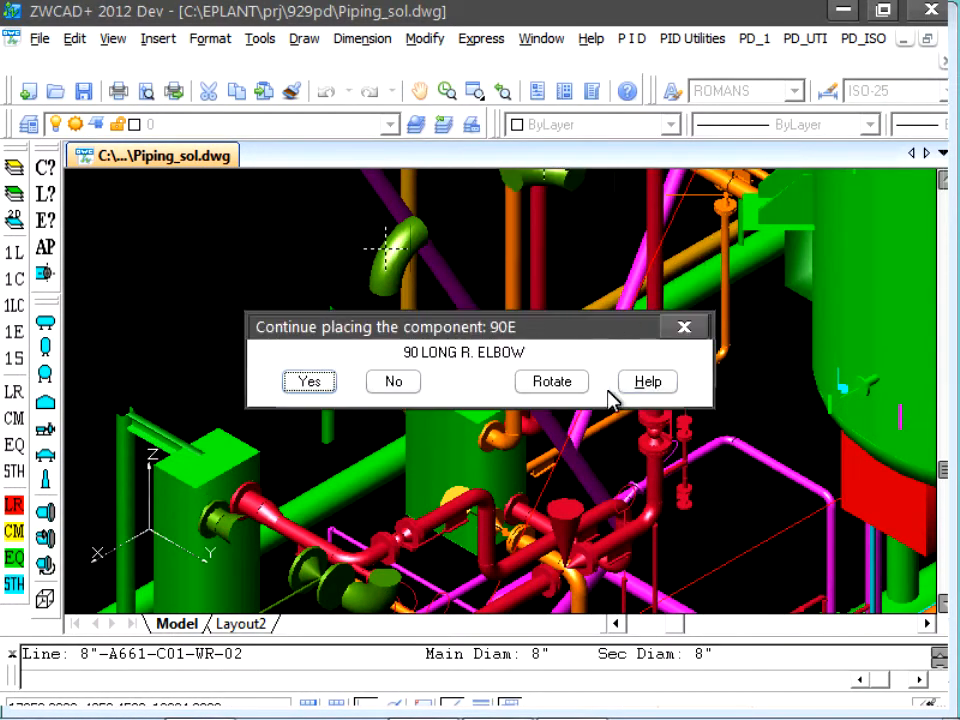
pyautogui.click(397, 385)
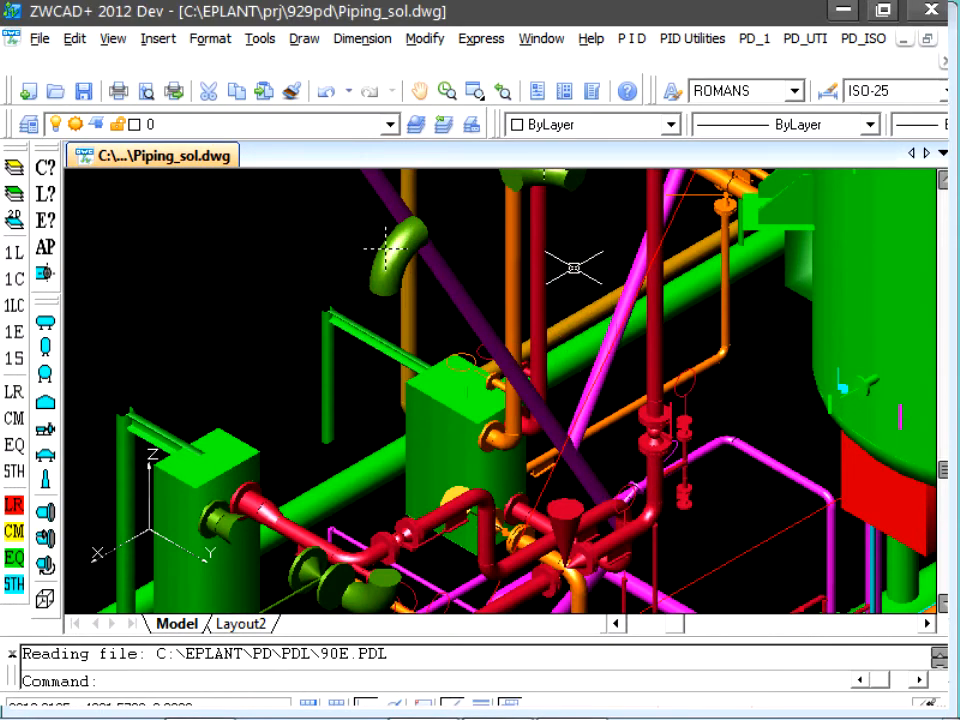
# Automatically generate the pipes between the components of line 8"-A661-C01-WR-02, with elbow generation turned off.
pyautogui.click(747, 40)
pyautogui.click(791, 154)
pyautogui.click(430, 266)
pyautogui.click(384, 249)
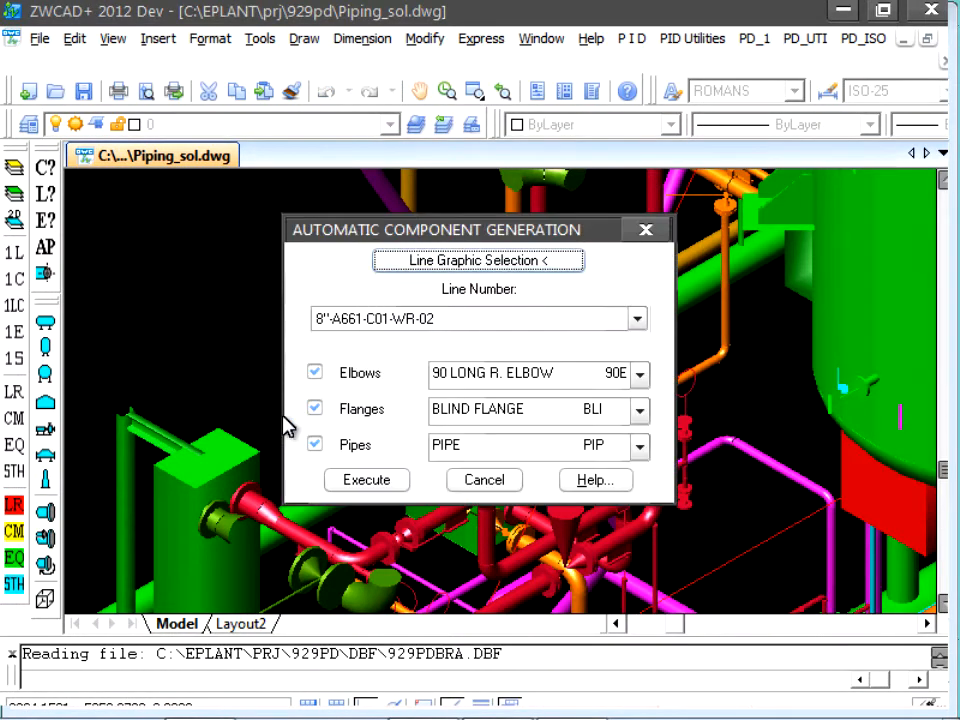
pyautogui.click(316, 372)
pyautogui.click(470, 409)
pyautogui.click(448, 454)
pyautogui.click(371, 487)
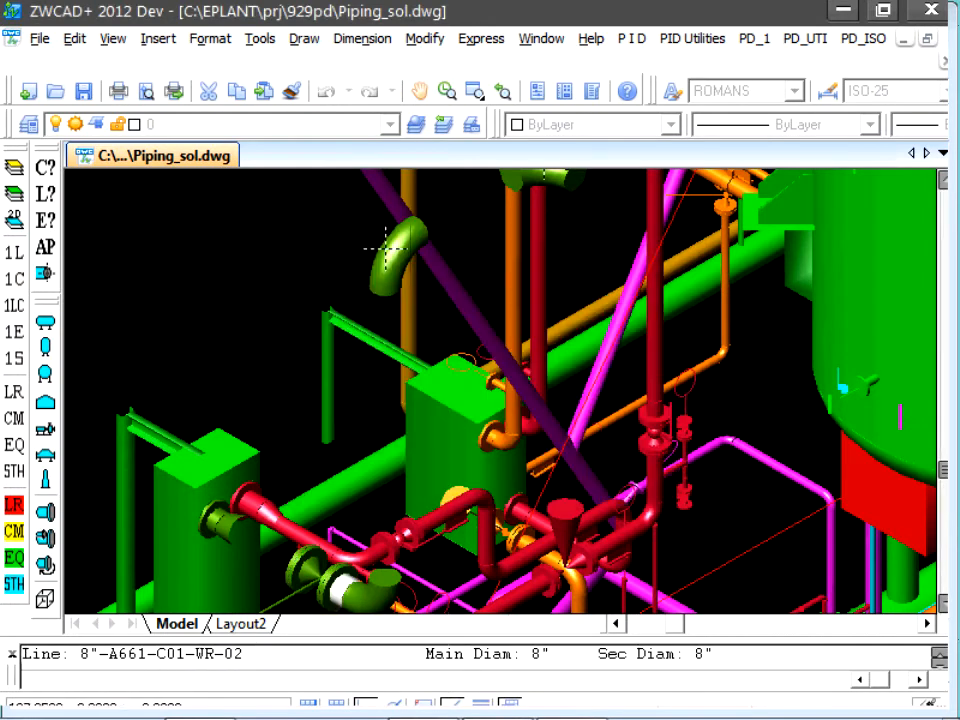
pyautogui.moveTo(466, 312); pyautogui.dragTo(638, 286)
pyautogui.click(650, 377)
# Switch to EPLANT-Piping and open the project's piping specifications table to examine the components of class A661.
pyautogui.moveTo(503, 705)
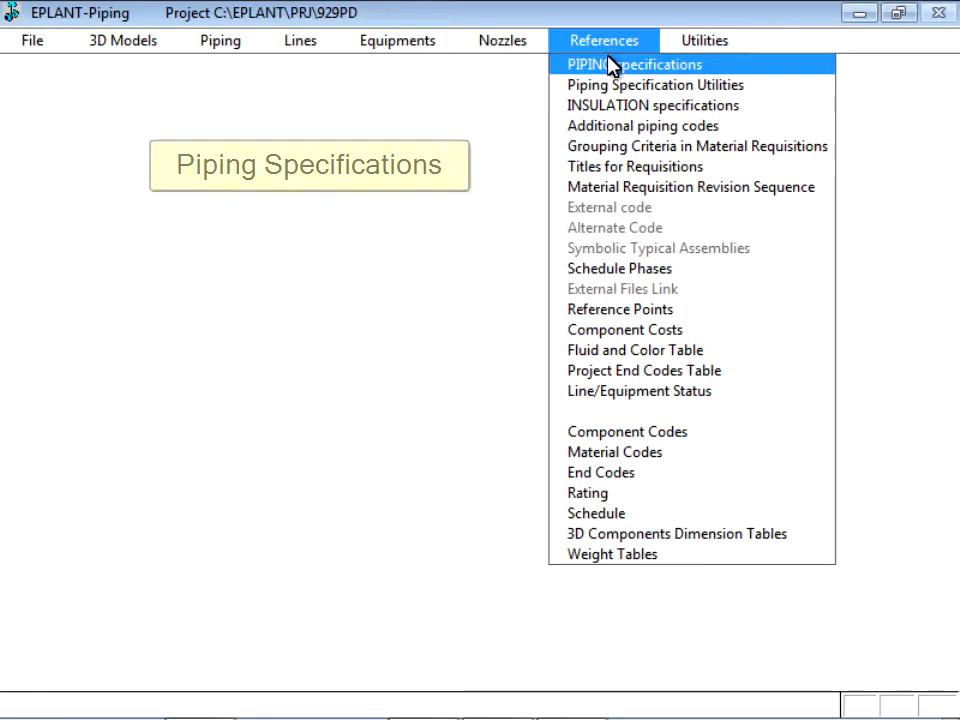
pyautogui.click(612, 66)
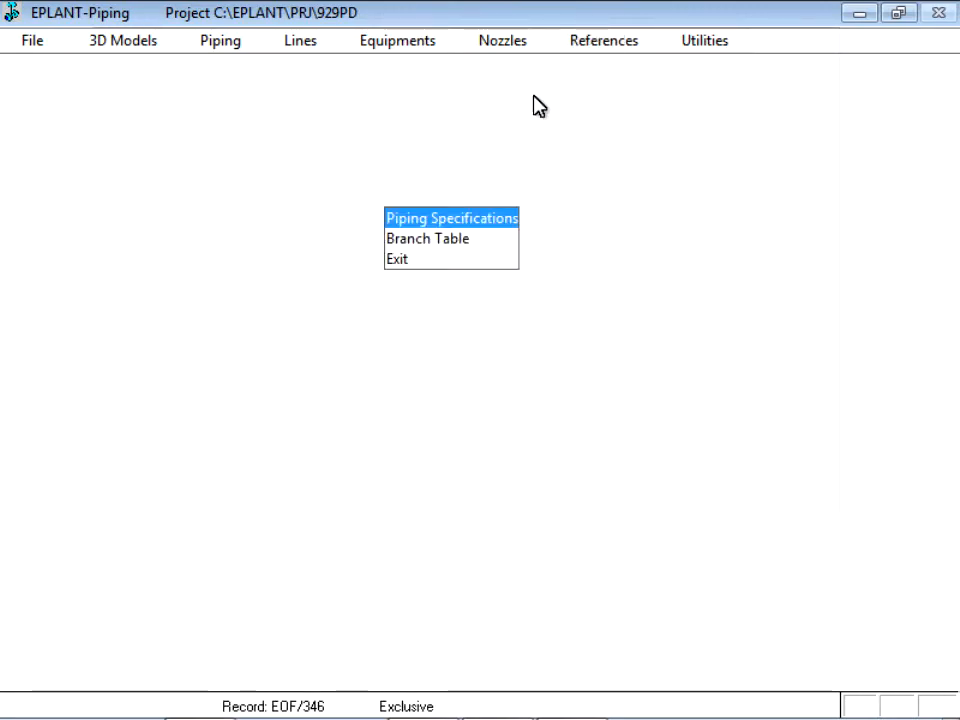
pyautogui.click(449, 216)
pyautogui.click(449, 216)
pyautogui.click(335, 133)
pyautogui.click(269, 211)
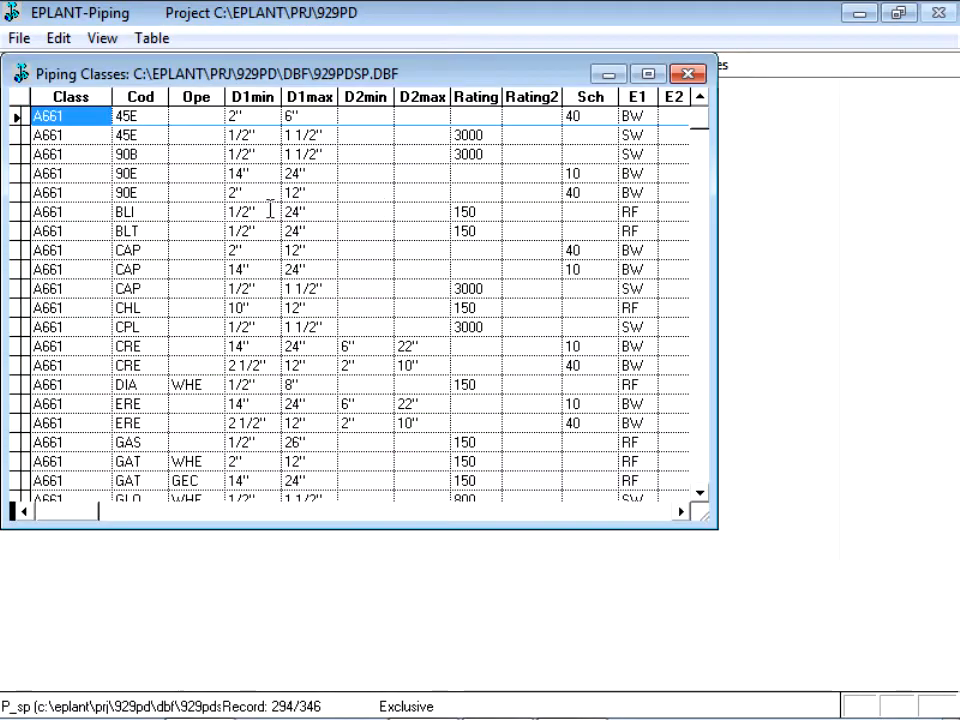
pyautogui.doubleClick(415, 74)
pyautogui.click(242, 156)
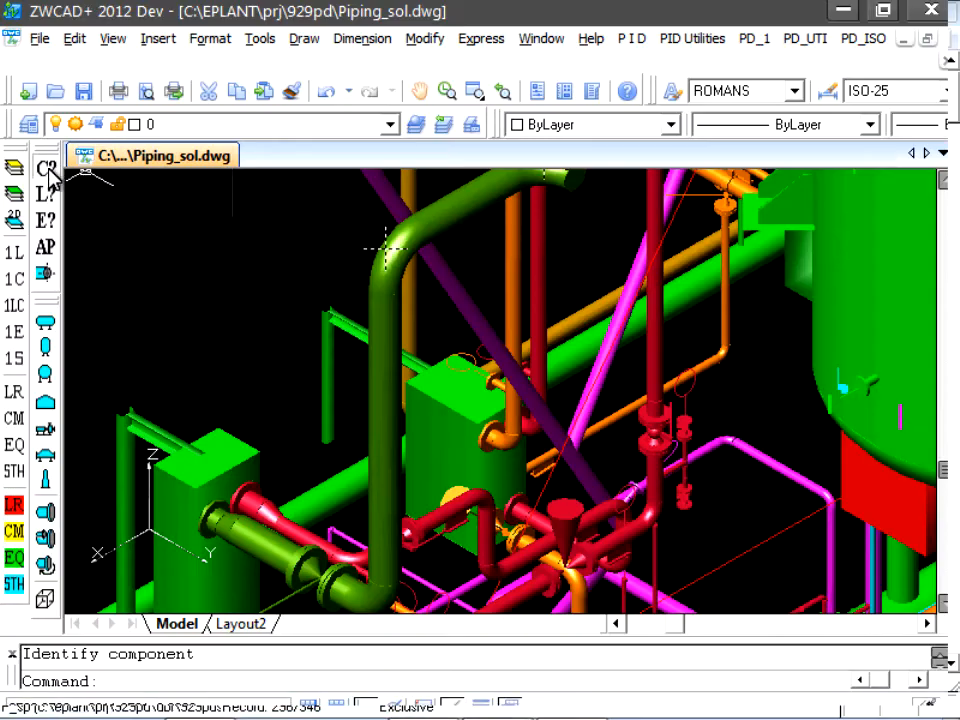
# Back in ZWCAD+, query a component at the upper bend of the generated green line.
pyautogui.click(370, 252)
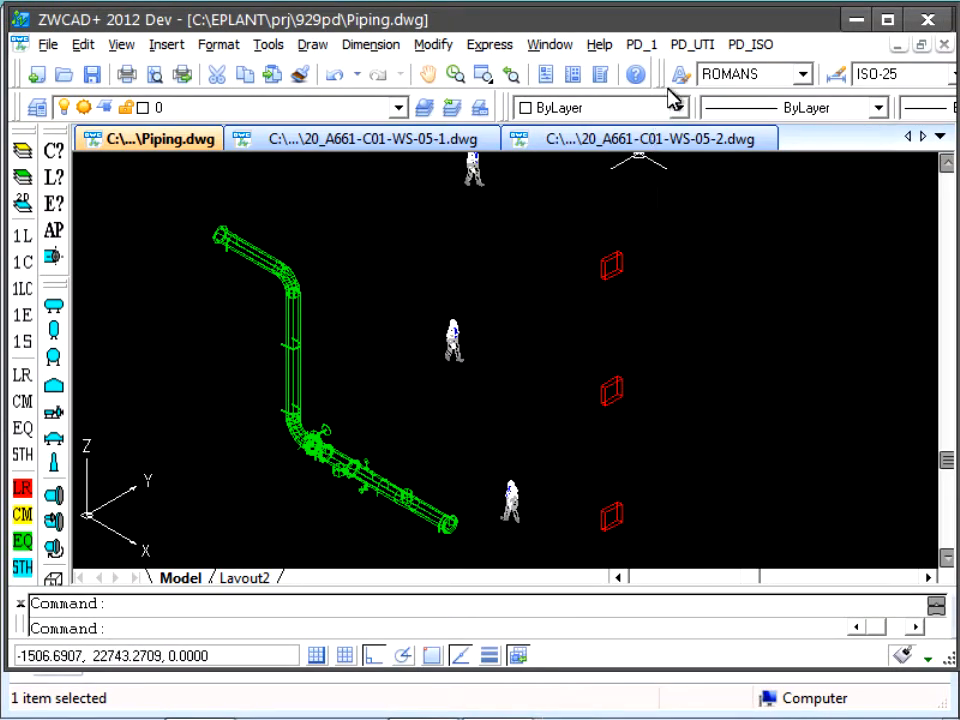
# Run a connectivity check on line 20"-A661-C01-WS-05, including other connected lines and nozzles, and display the connected components.
pyautogui.click(692, 44)
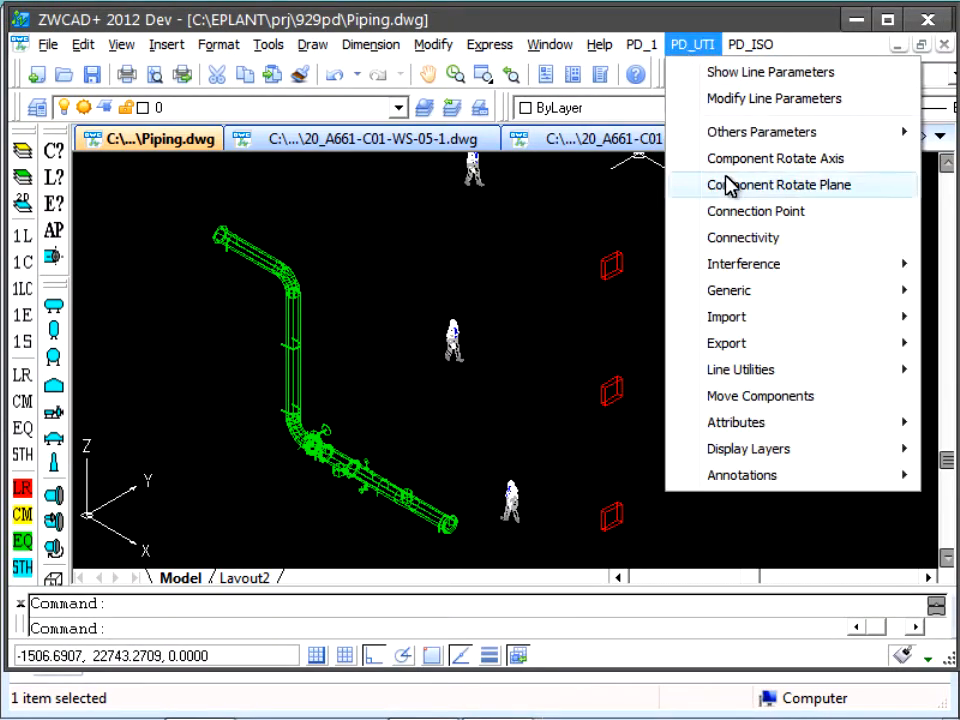
pyautogui.click(743, 240)
pyautogui.click(589, 250)
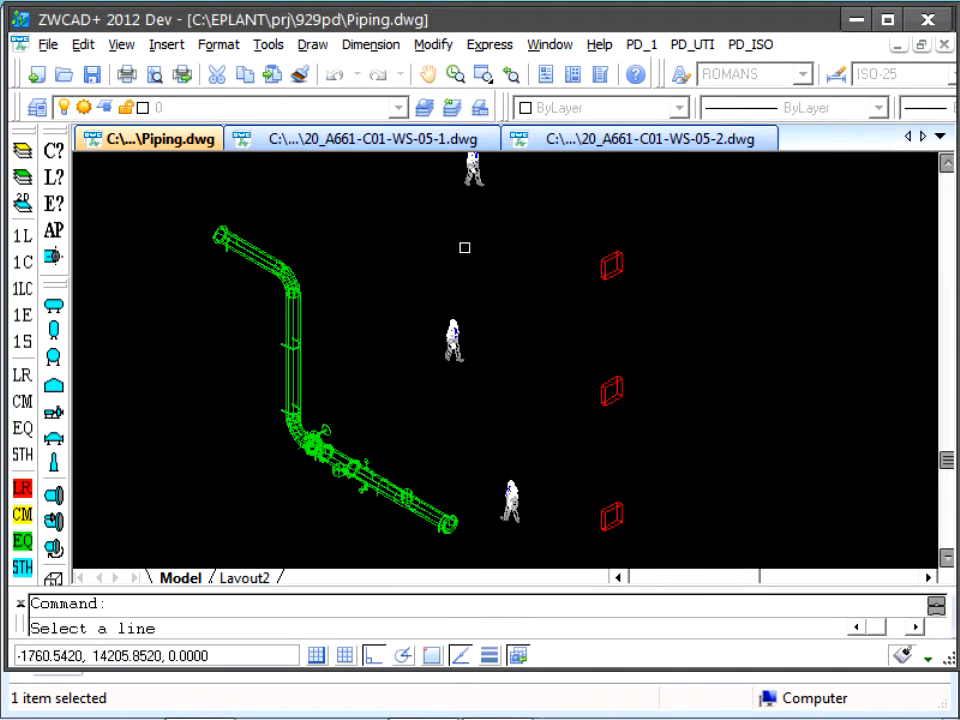
pyautogui.click(298, 296)
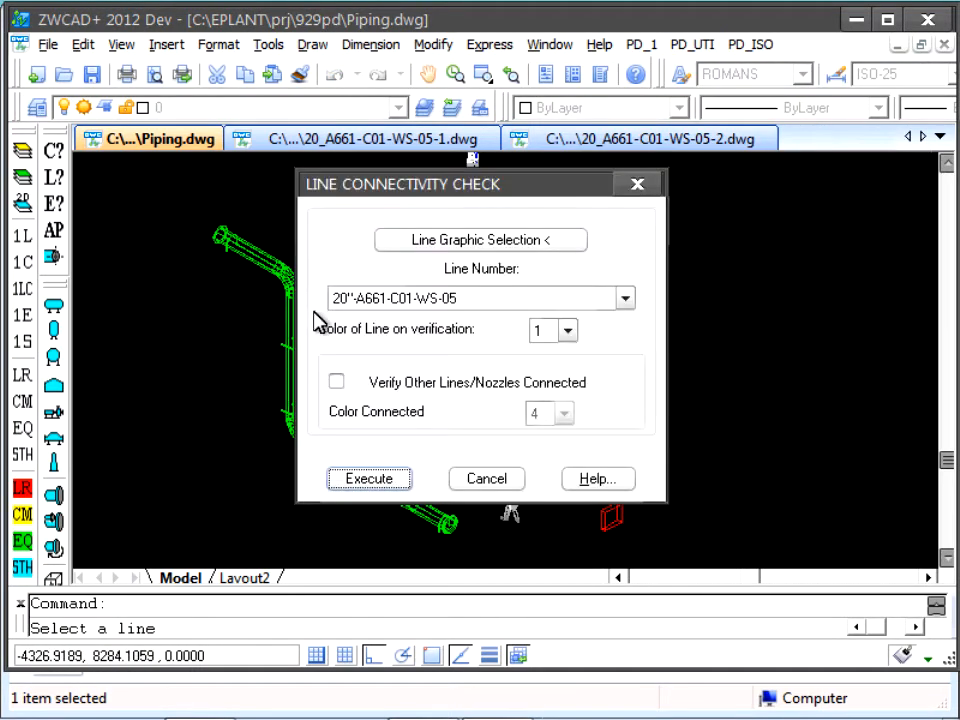
pyautogui.click(337, 381)
pyautogui.click(372, 480)
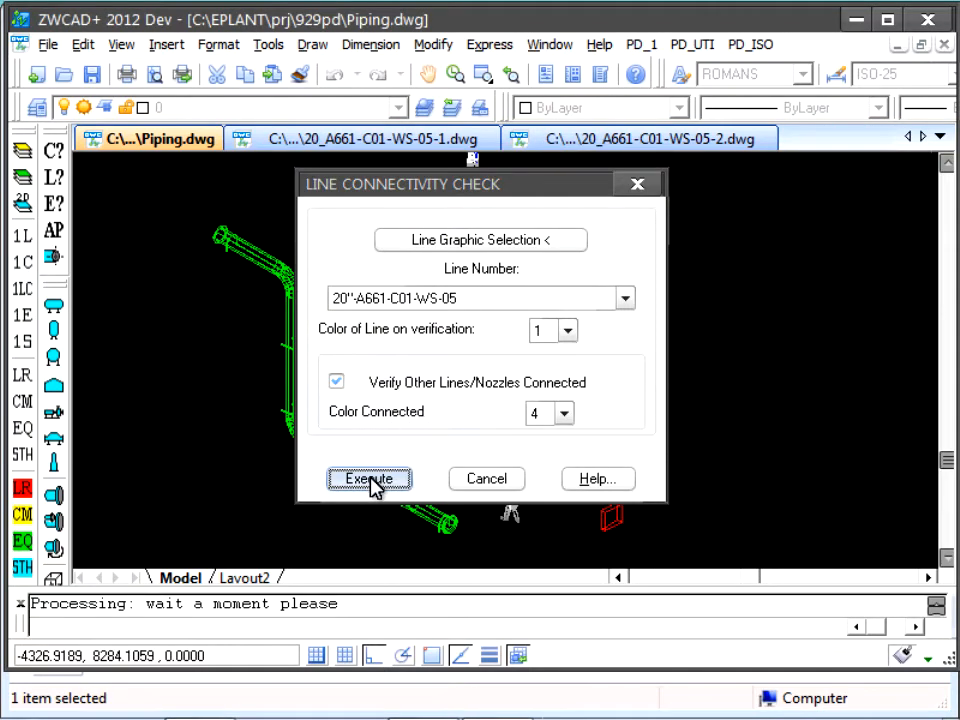
pyautogui.moveTo(363, 259); pyautogui.dragTo(152, 26)
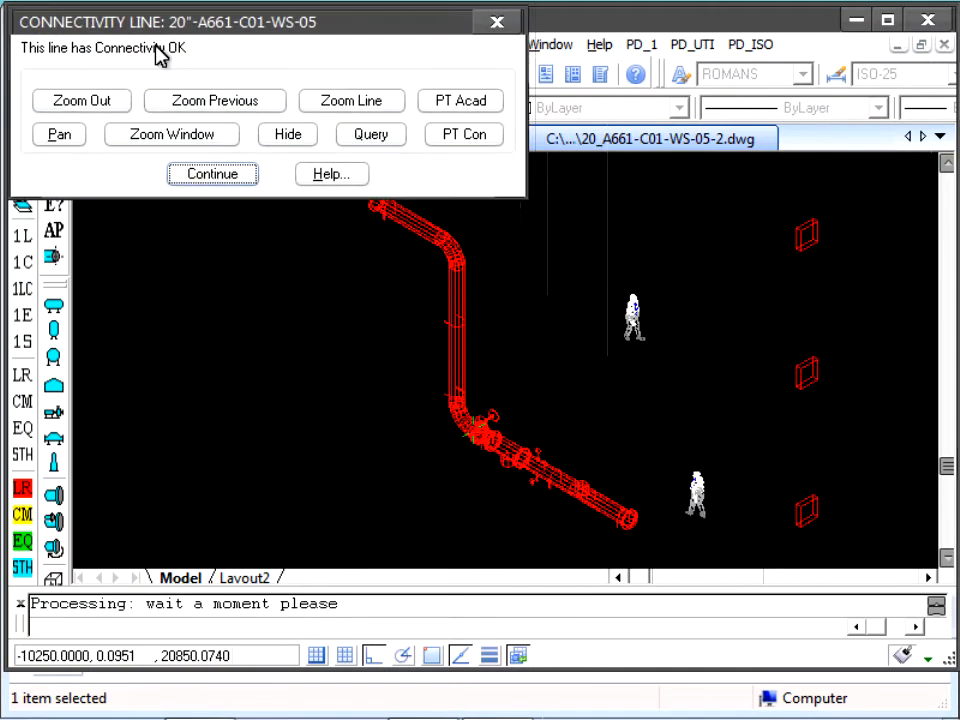
pyautogui.click(227, 175)
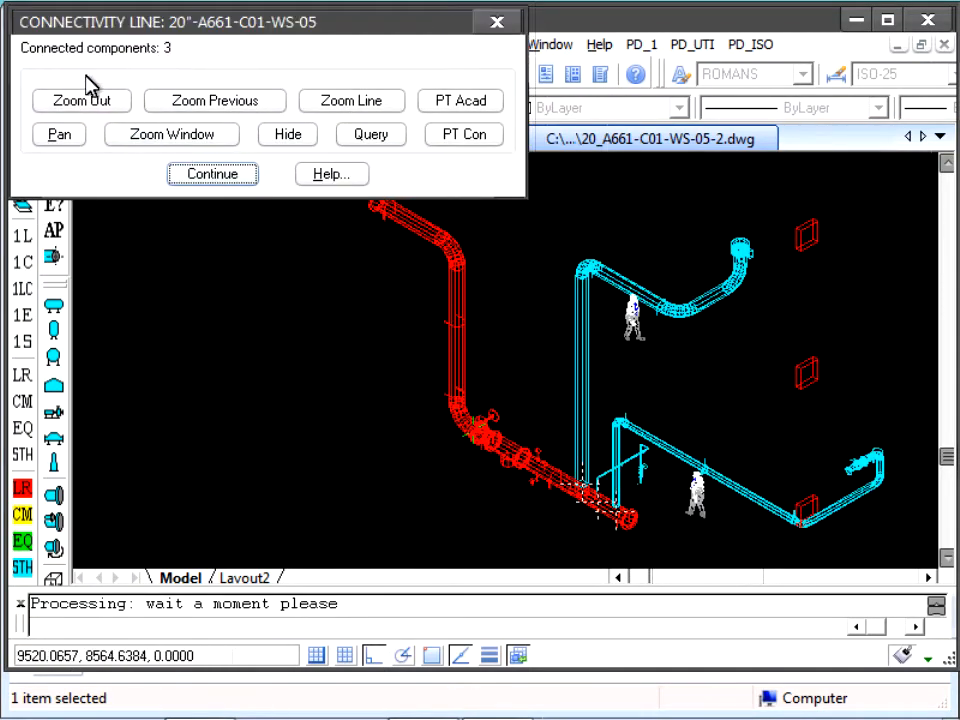
# Zoom in on the branch connections near the line's lower end and query a connected vertical pipe.
pyautogui.click(185, 134)
pyautogui.click(540, 427)
pyautogui.click(645, 527)
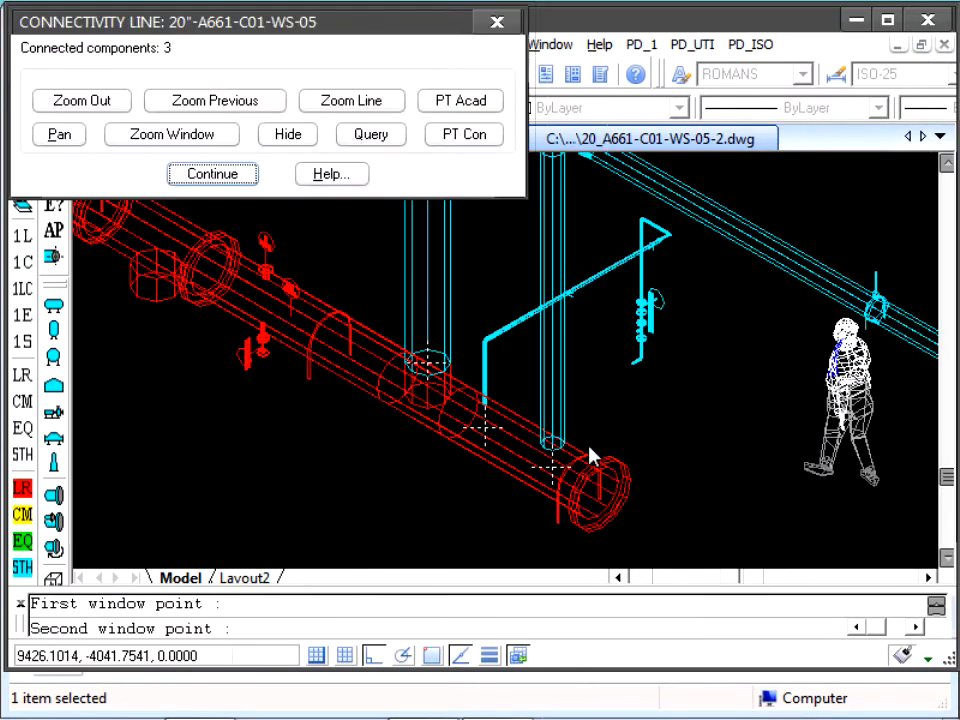
pyautogui.click(359, 140)
pyautogui.click(405, 260)
pyautogui.moveTo(397, 123); pyautogui.dragTo(130, 125)
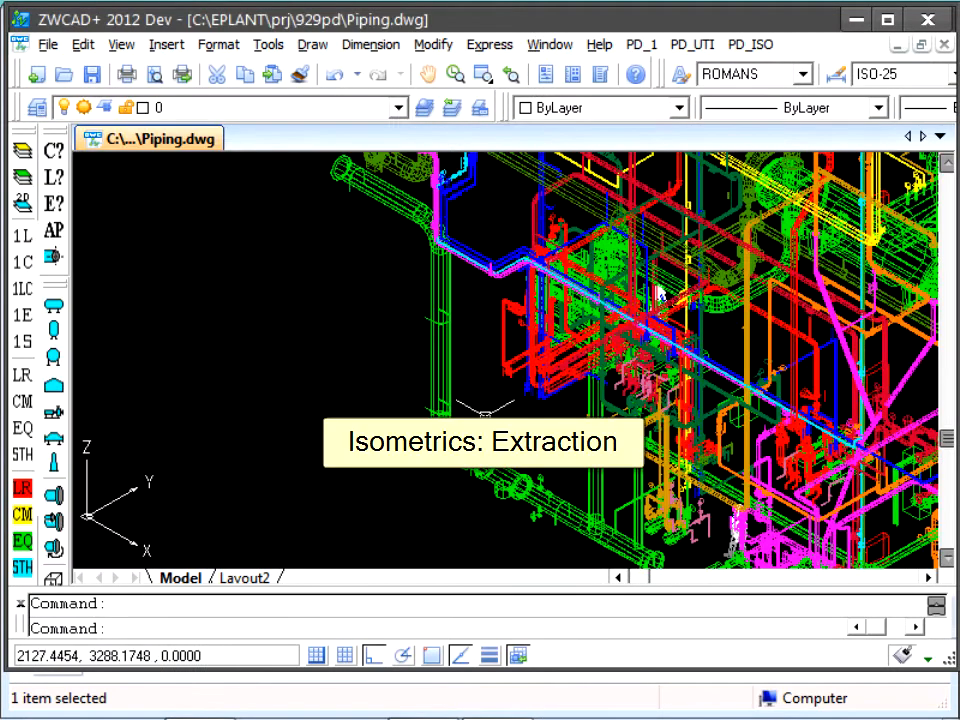
# Start a line-only isometric extraction with material listing, dimensioning and annotations for line 20"-A661-C01-WS-05.
pyautogui.click(485, 413)
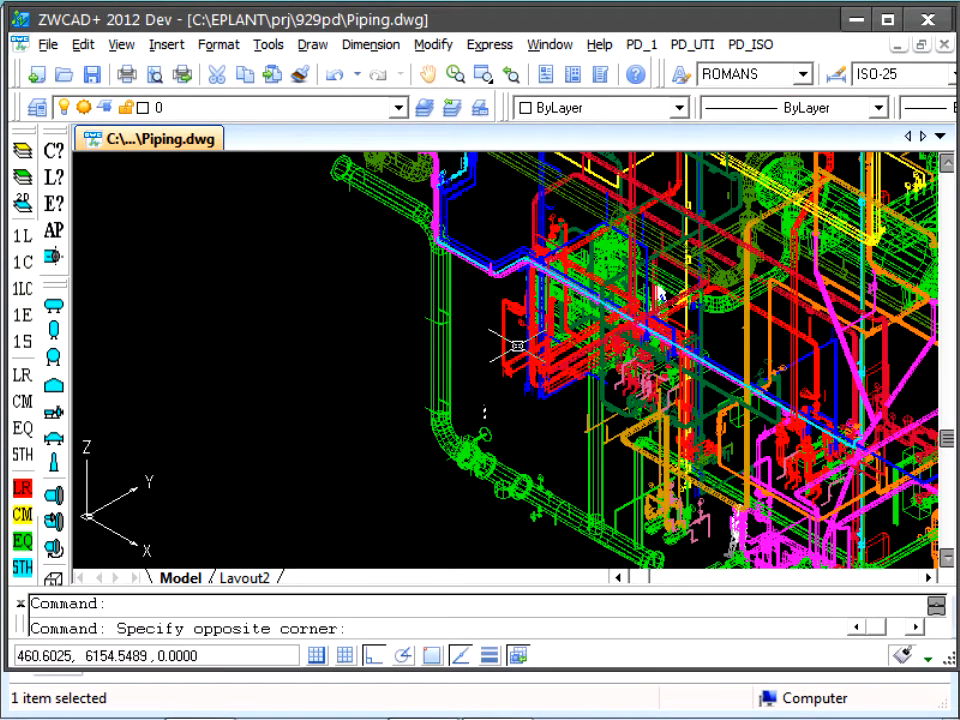
pyautogui.click(642, 49)
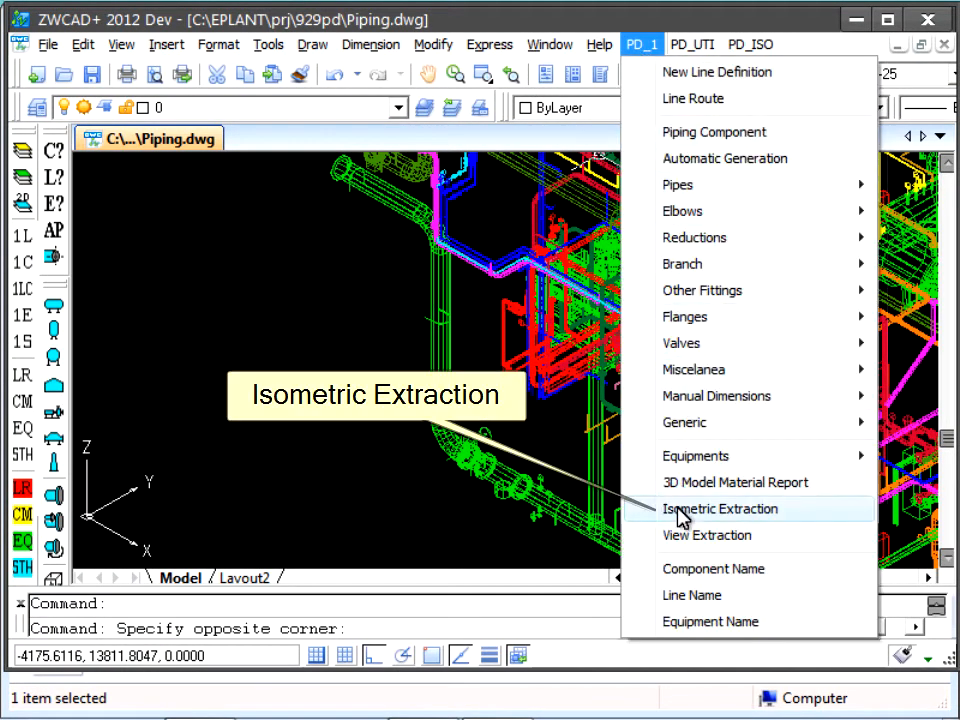
pyautogui.click(681, 512)
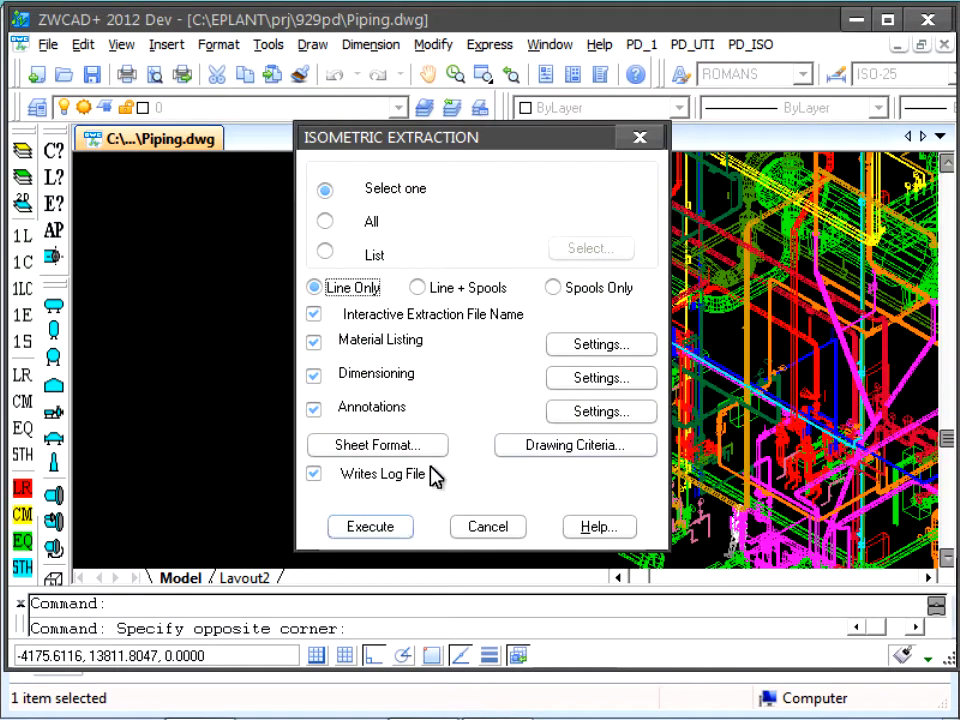
pyautogui.click(370, 526)
pyautogui.click(432, 455)
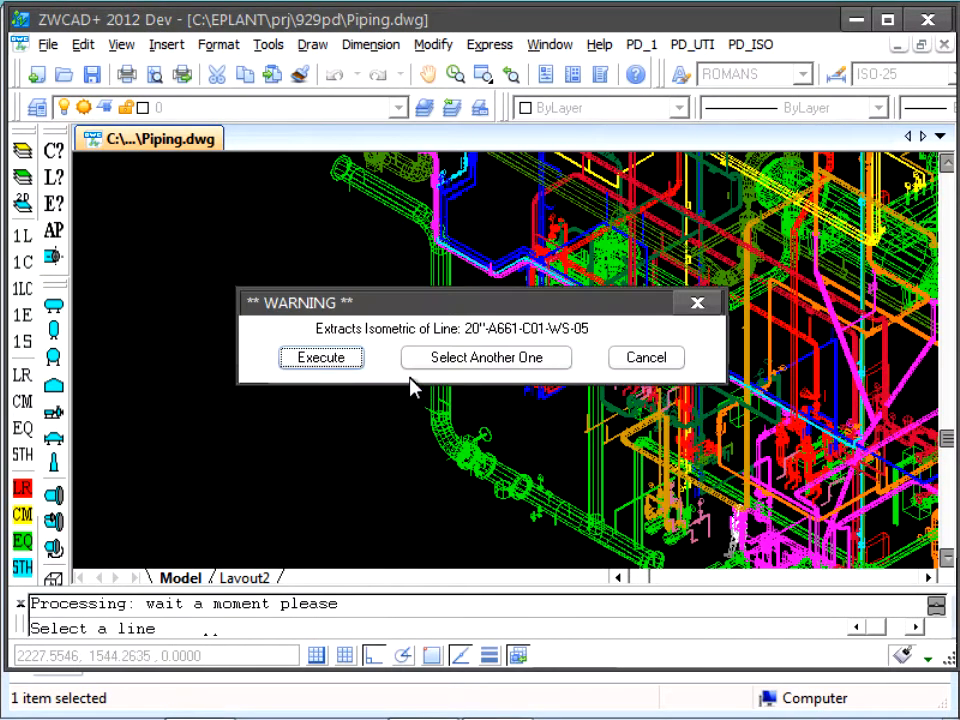
pyautogui.click(347, 365)
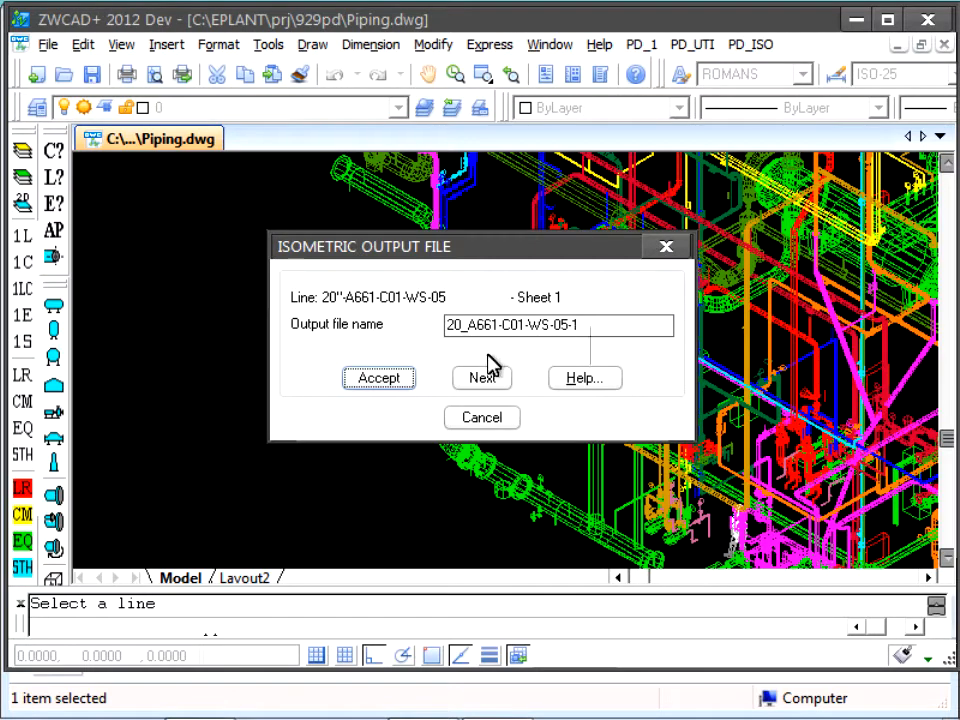
# Generate the two isometric sheets with the output file names 20_A661-C01-WS-05-1 and 20_A661-C01-WS-05-2.
pyautogui.click(379, 377)
pyautogui.click(437, 369)
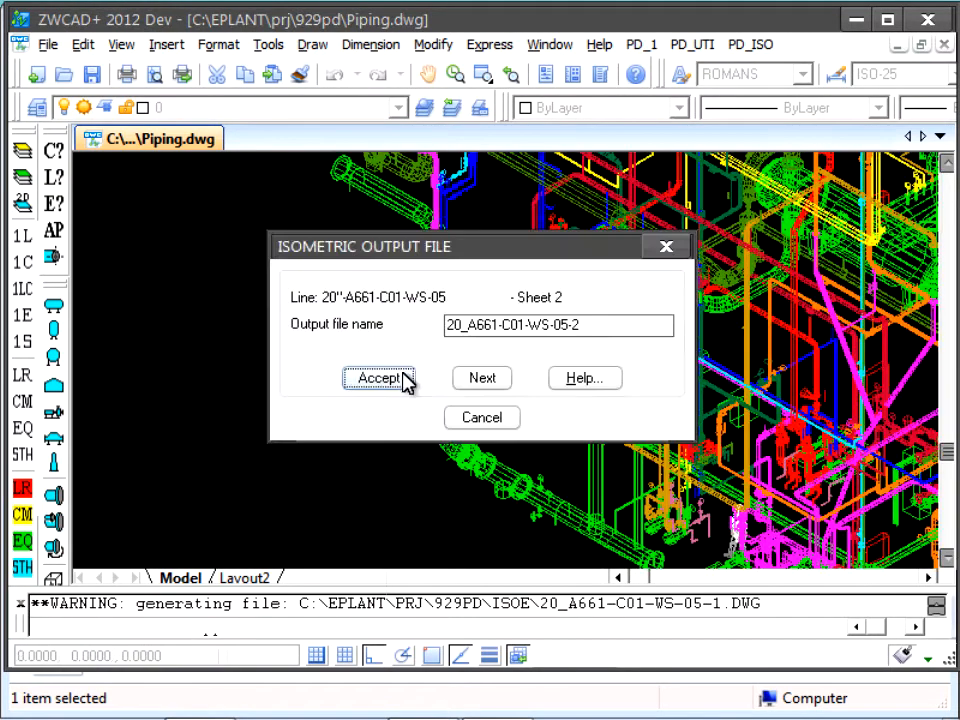
pyautogui.click(405, 380)
pyautogui.click(463, 362)
pyautogui.click(476, 363)
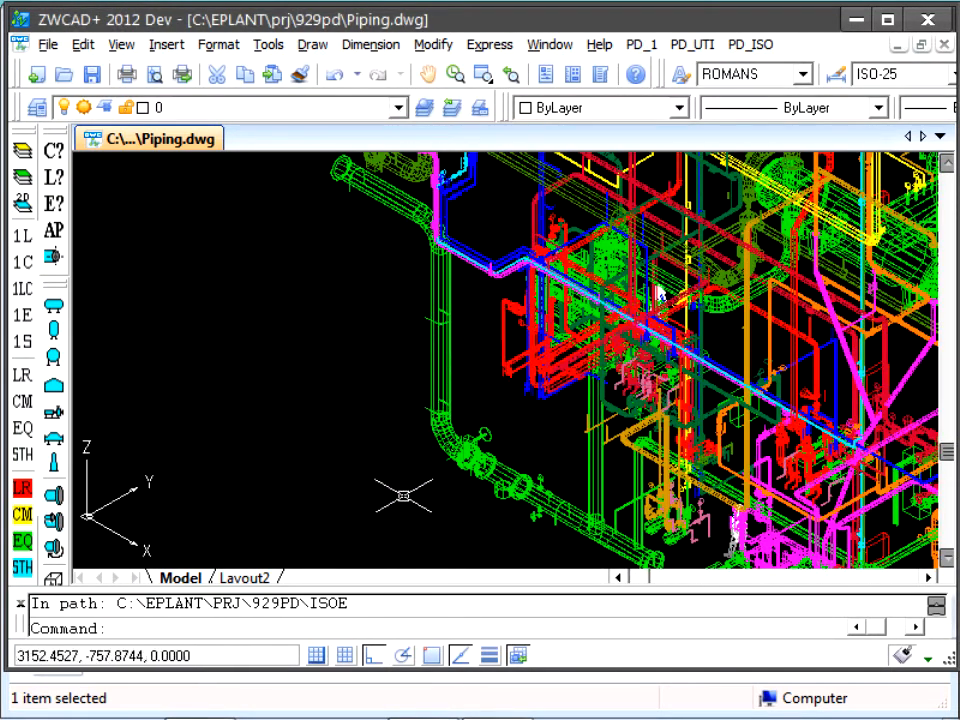
# Open the isometric drawing 20_A661-C01-WS-05-1.dwg from the ISOE folder and examine its upper pipe run.
pyautogui.click(212, 700)
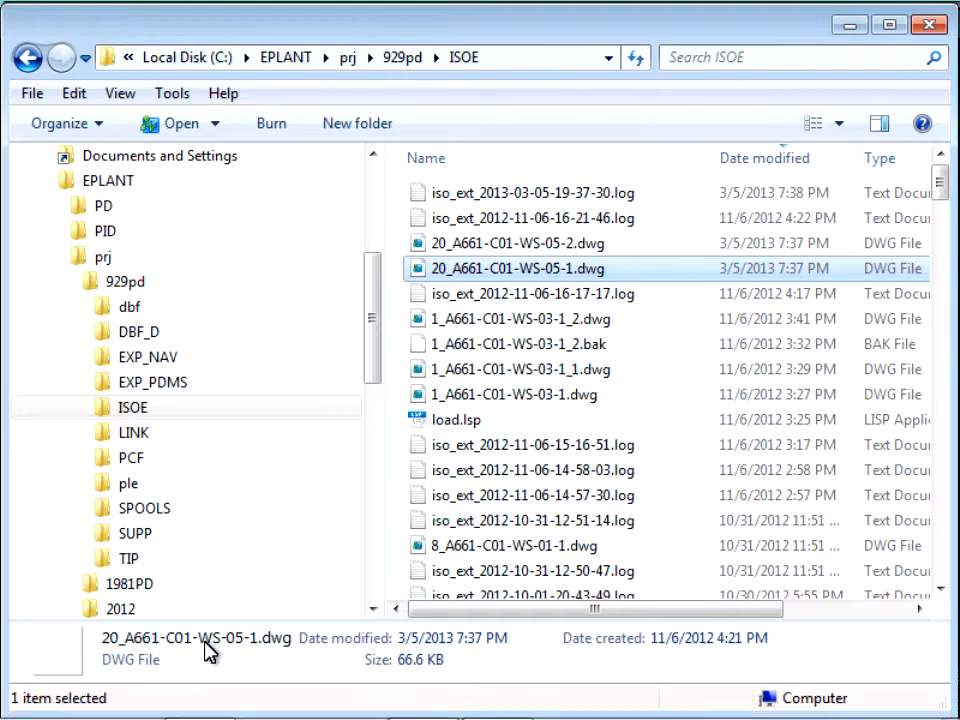
pyautogui.press('Return')
pyautogui.click(631, 172)
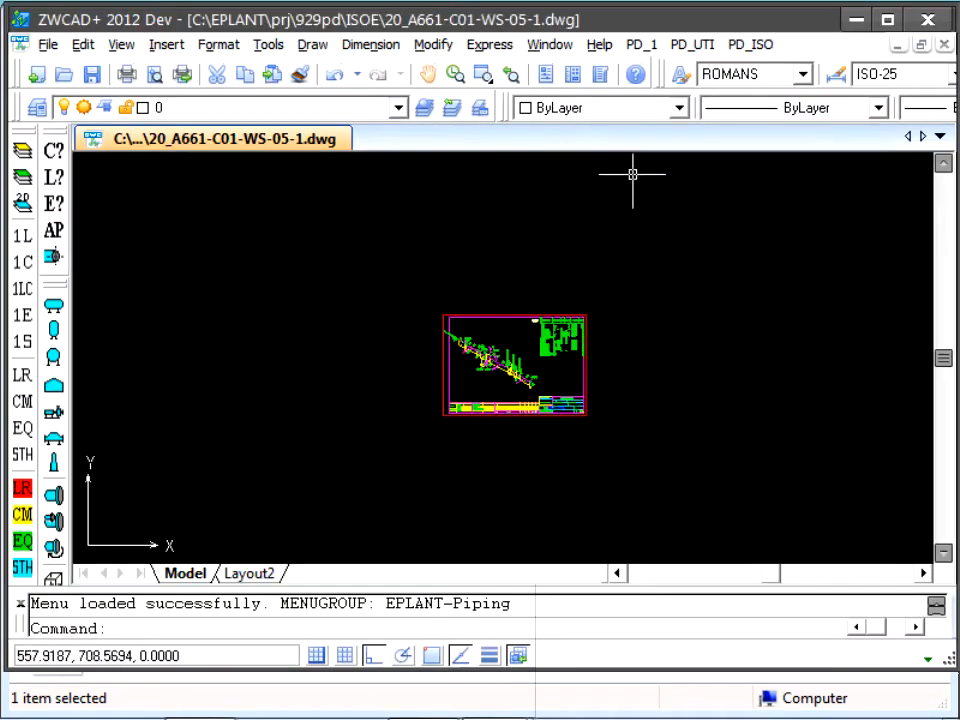
pyautogui.scroll(10, 550, 356)
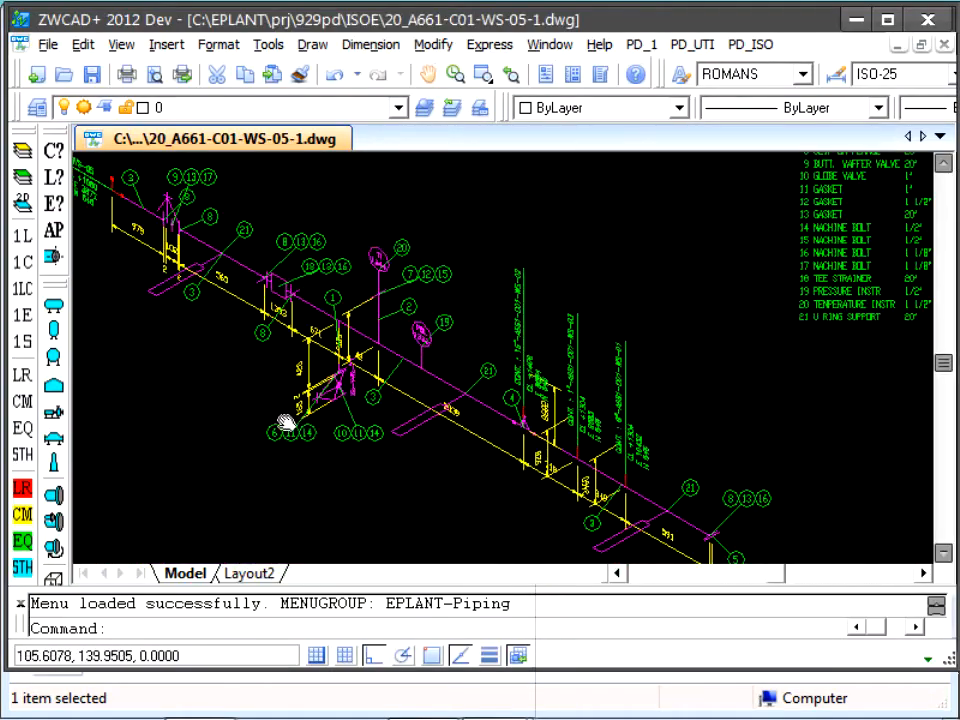
pyautogui.moveTo(286, 422); pyautogui.dragTo(419, 455, button='middle')
pyautogui.moveTo(206, 284); pyautogui.dragTo(316, 430, button='middle')
pyautogui.scroll(3, 236, 332)
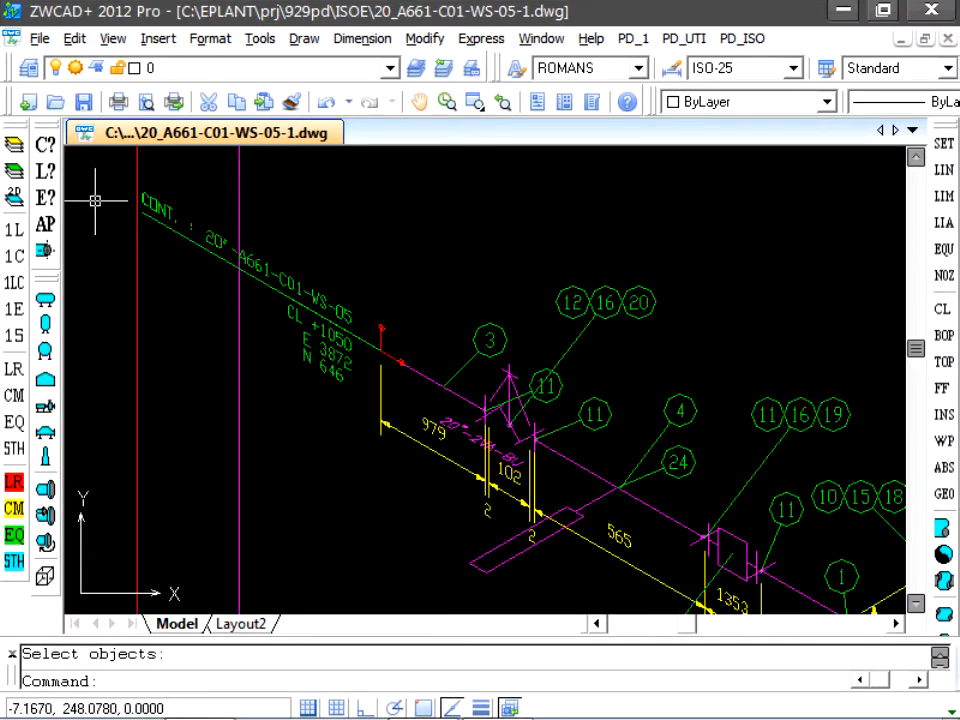
# Query the component characteristics of the butterfly valve tagged 20"-2VA-BU on the isometric.
pyautogui.click(45, 144)
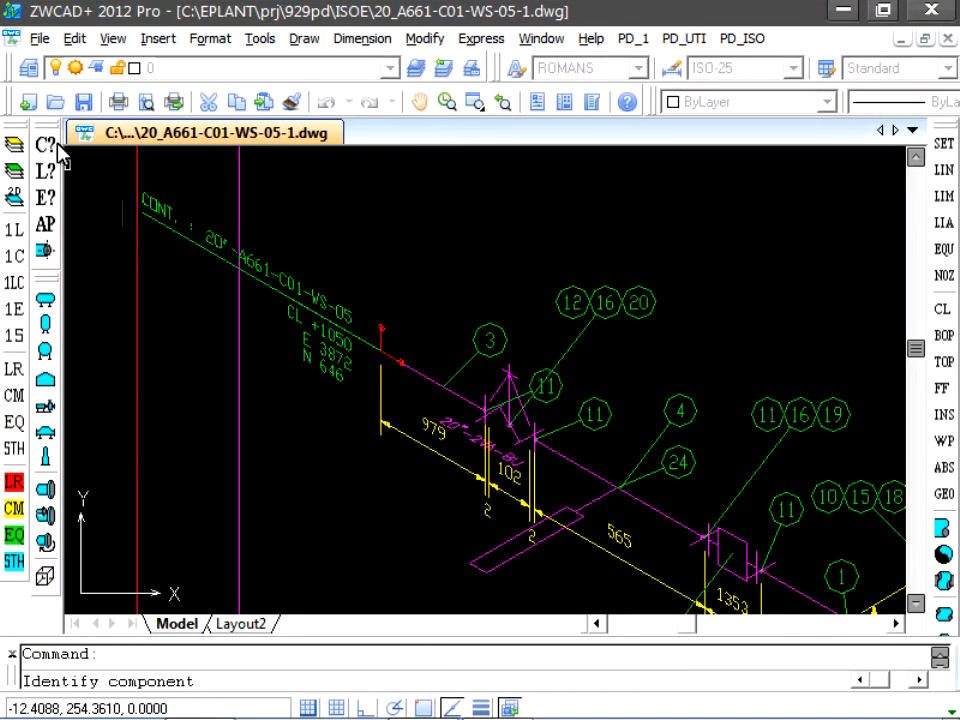
pyautogui.click(486, 391)
pyautogui.moveTo(451, 148); pyautogui.dragTo(252, 140)
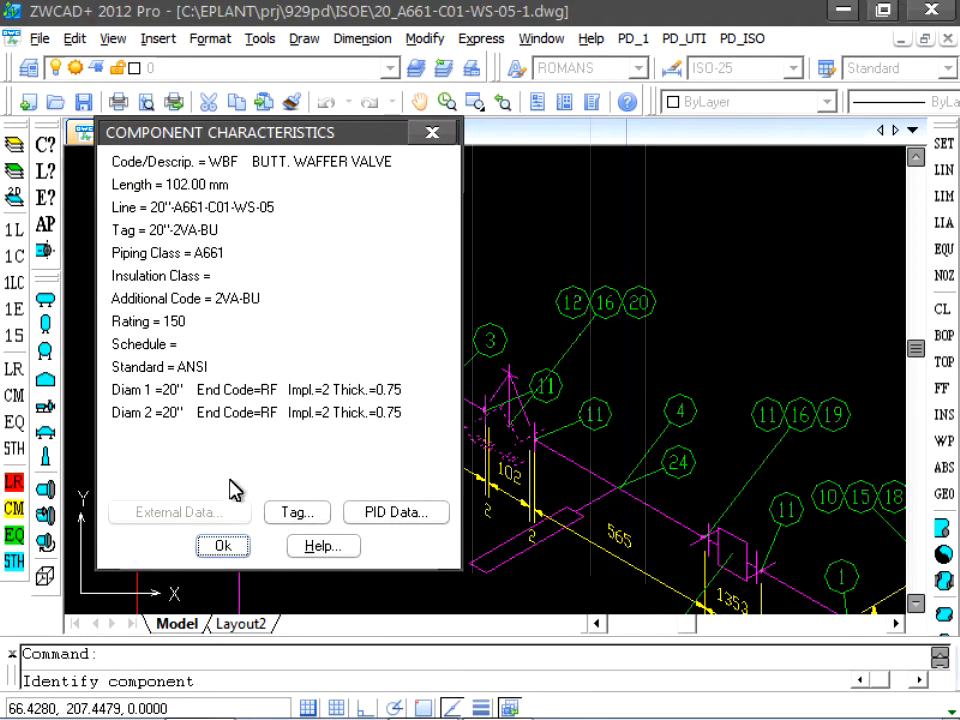
pyautogui.click(222, 545)
# Place an annotation for the pipe segment after the butterfly valve, using Center snap mode and text above the line.
pyautogui.click(742, 38)
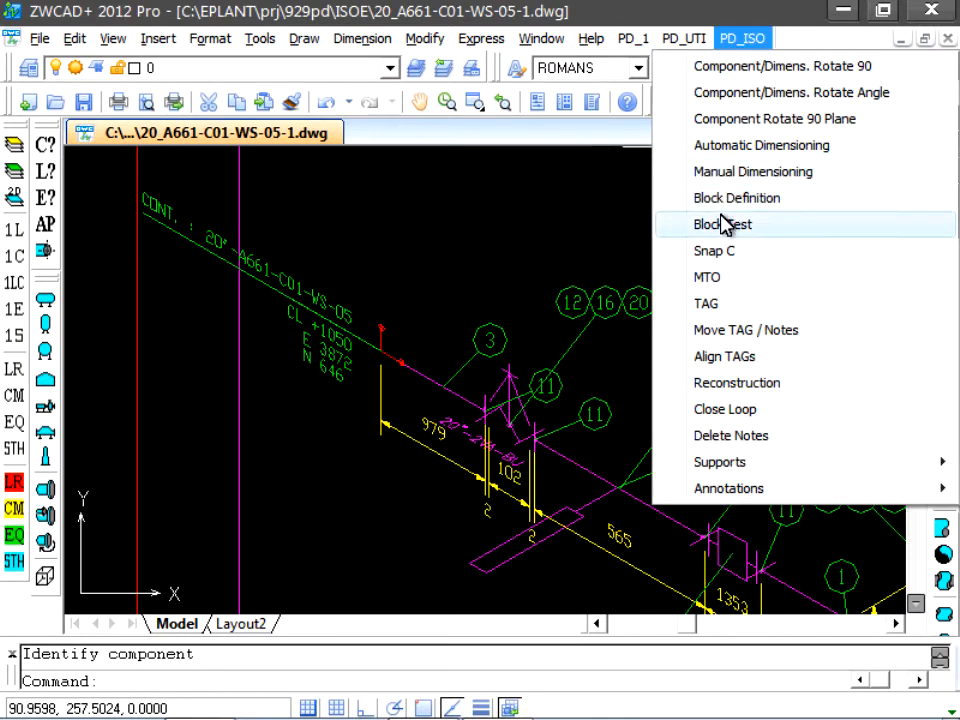
pyautogui.moveTo(739, 489)
pyautogui.click(518, 258)
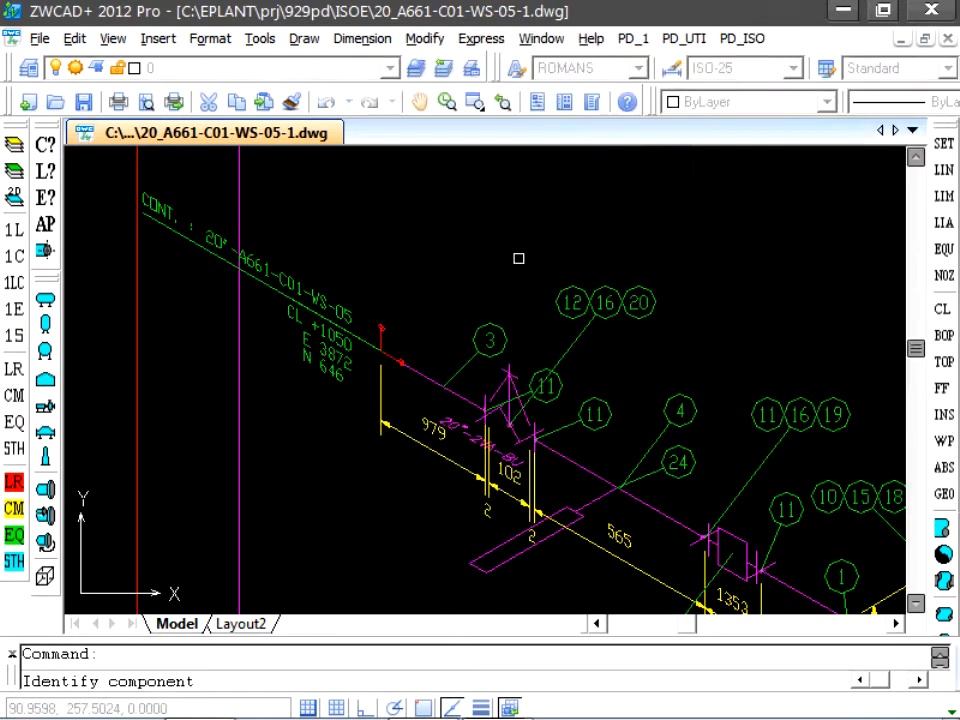
pyautogui.click(588, 476)
pyautogui.click(359, 310)
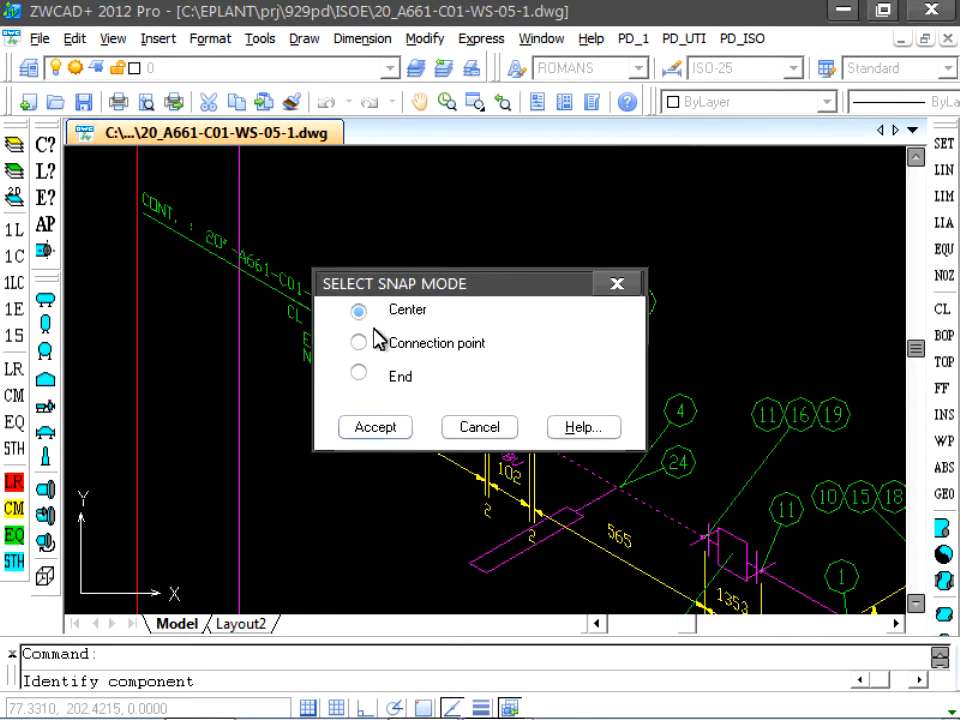
pyautogui.click(385, 432)
pyautogui.click(718, 238)
# Start a new MTO, delete the existing MTO_ISO elements, and accept the isometric material listing settings with piping segments as Totals.
pyautogui.scroll(-2, 700, 232)
pyautogui.moveTo(820, 332)
pyautogui.mouseDown(button='middle')
pyautogui.moveTo(506, 420)
pyautogui.moveTo(229, 451)
pyautogui.moveTo(7, 437)
pyautogui.mouseUp(button='middle')
pyautogui.moveTo(426, 362)
pyautogui.mouseDown(button='middle')
pyautogui.moveTo(390, 373)
pyautogui.moveTo(182, 358)
pyautogui.mouseUp(button='middle')
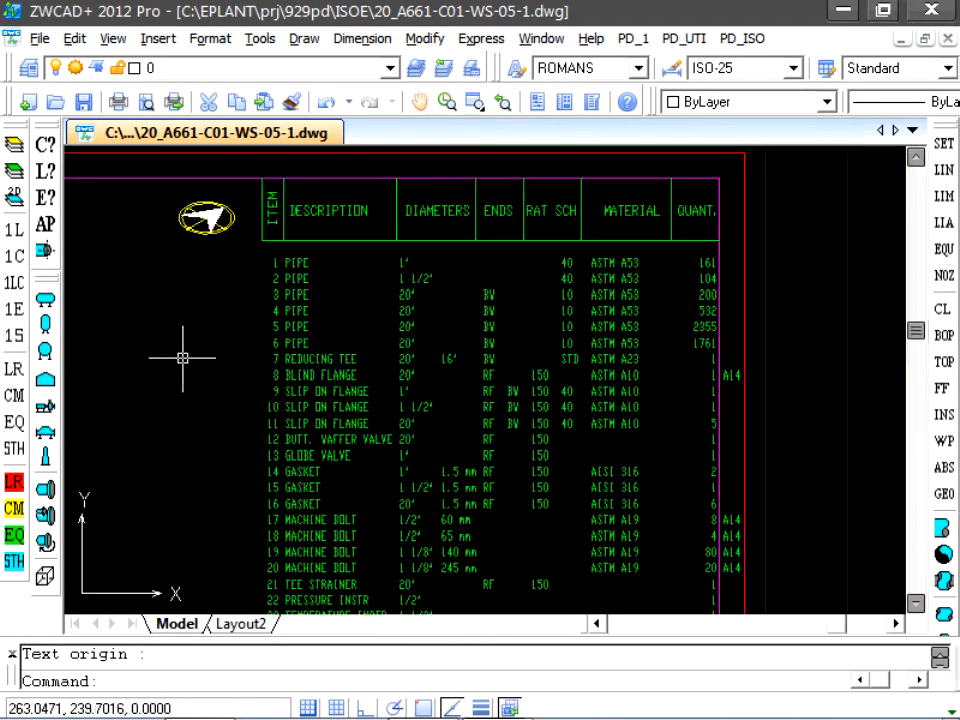
pyautogui.click(742, 38)
pyautogui.click(722, 274)
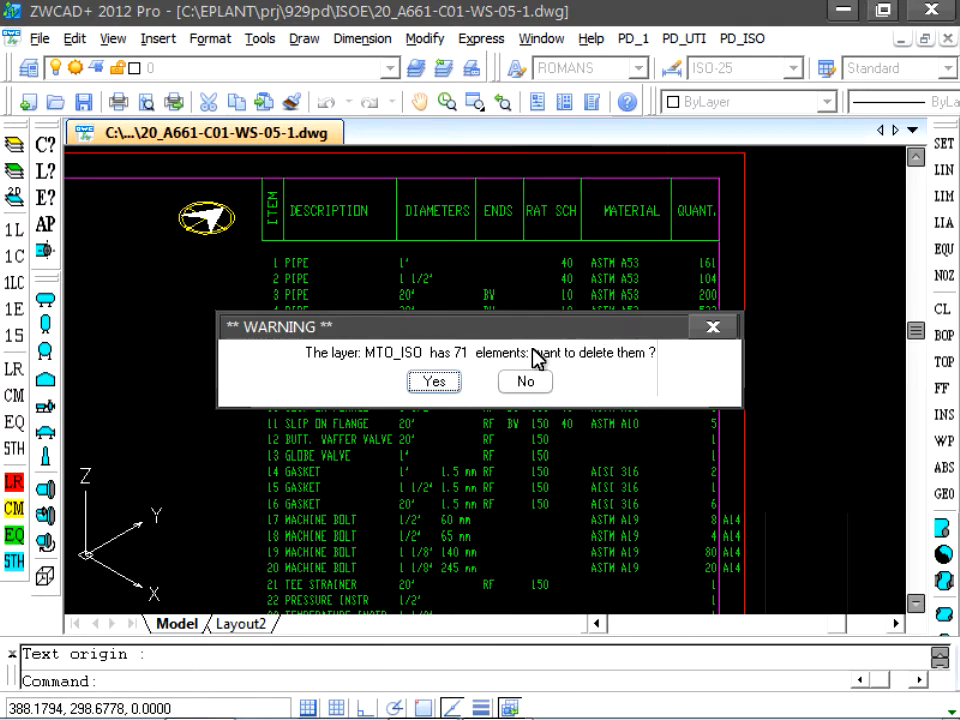
pyautogui.click(435, 381)
pyautogui.click(447, 357)
pyautogui.click(269, 187)
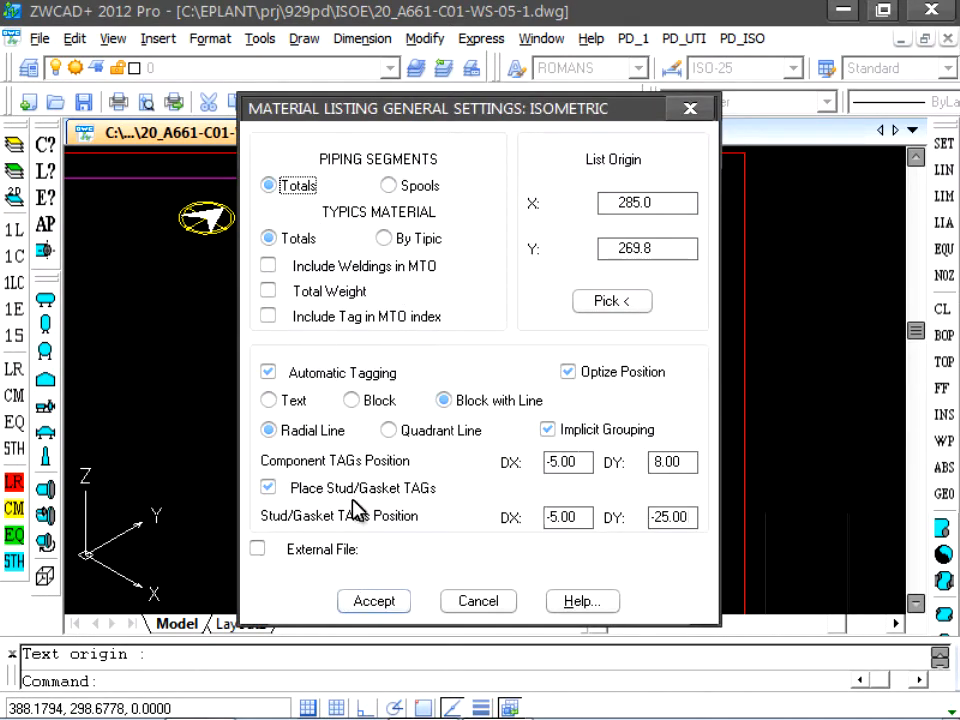
pyautogui.click(376, 600)
# Accept the isometric material list format with the MTO_H929PD header block and finish the material listing setup.
pyautogui.click(478, 381)
pyautogui.click(322, 364)
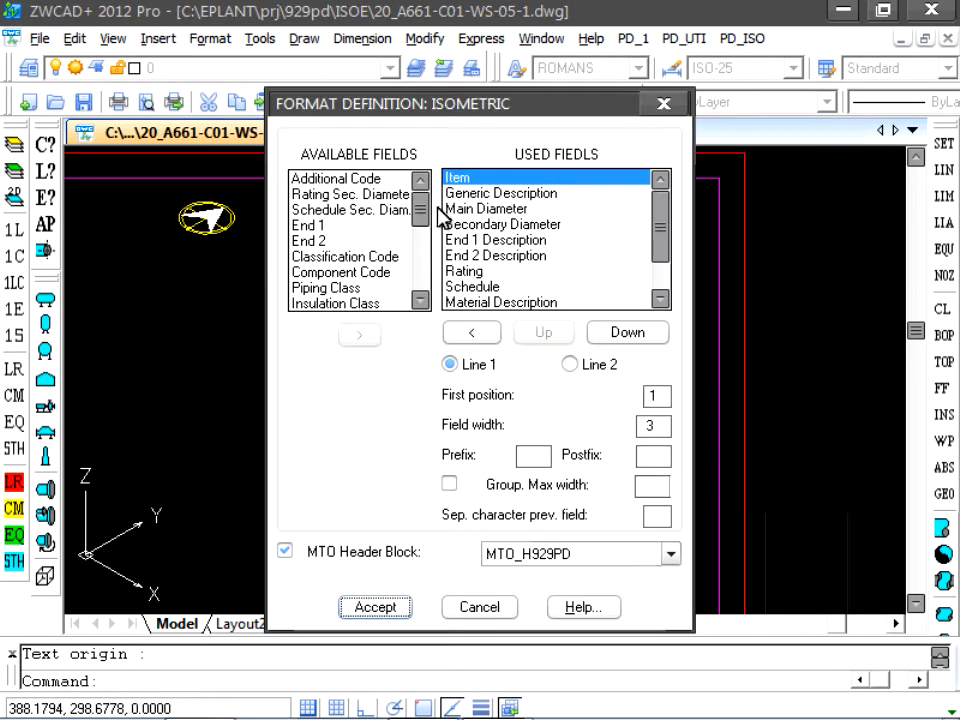
pyautogui.click(375, 606)
pyautogui.click(369, 411)
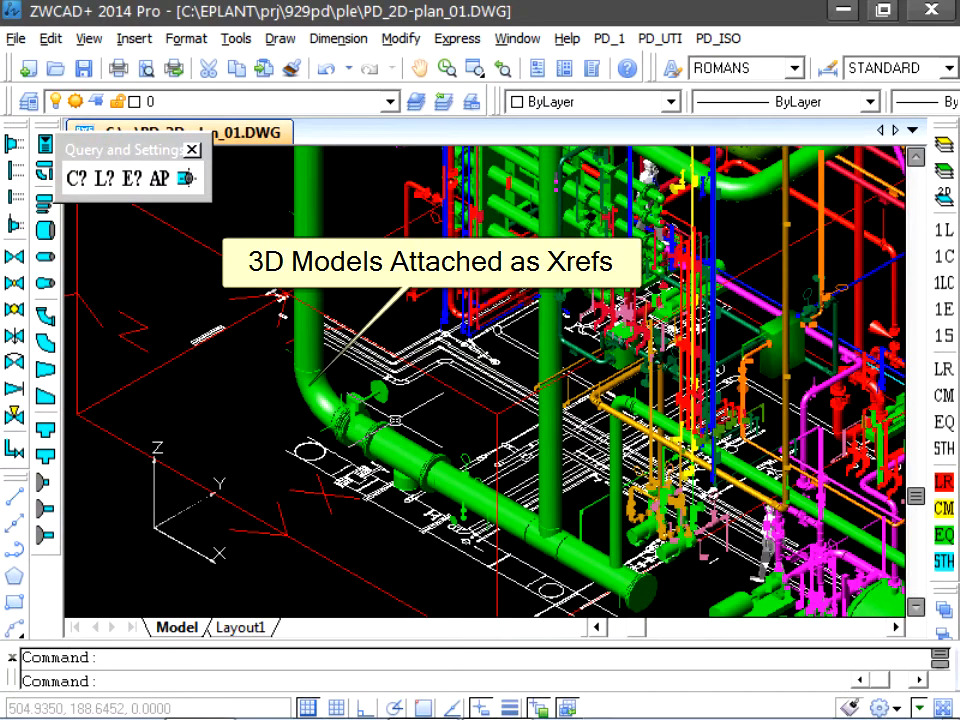
# Start a plan view extraction in PD_2D-plan_01.DWG and examine the Plant view's origin and prism dimensions.
pyautogui.click(609, 38)
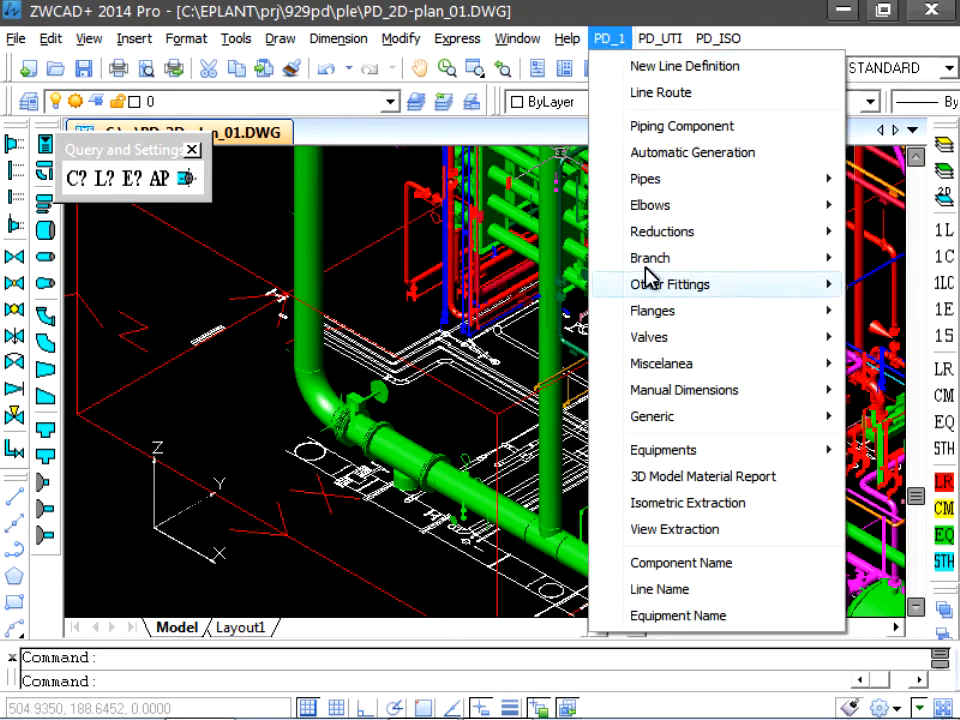
pyautogui.click(675, 529)
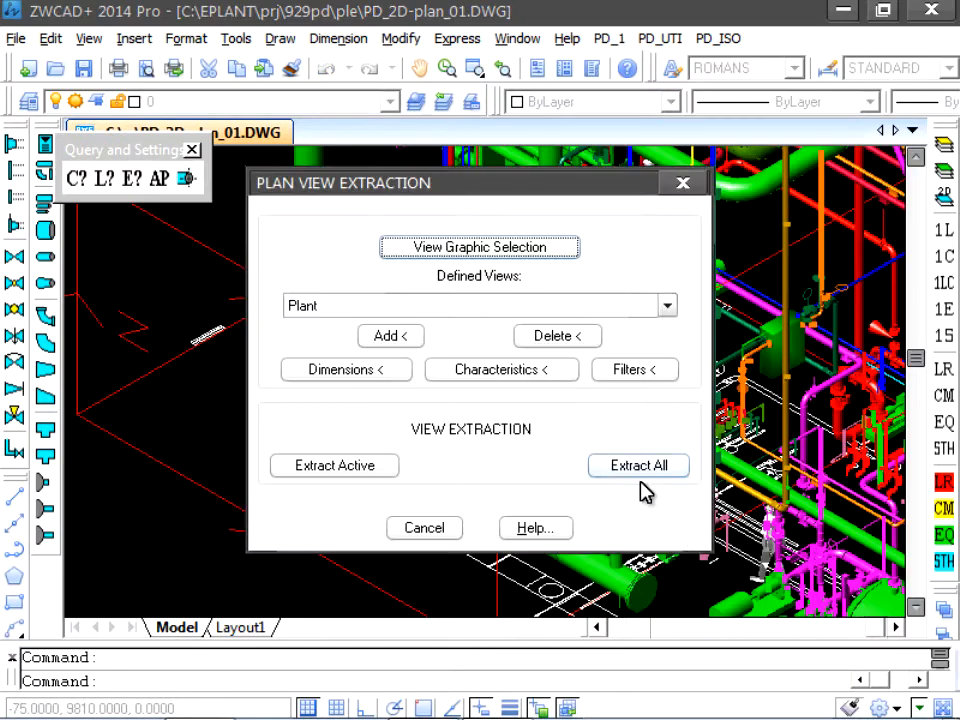
pyautogui.press('Tab')
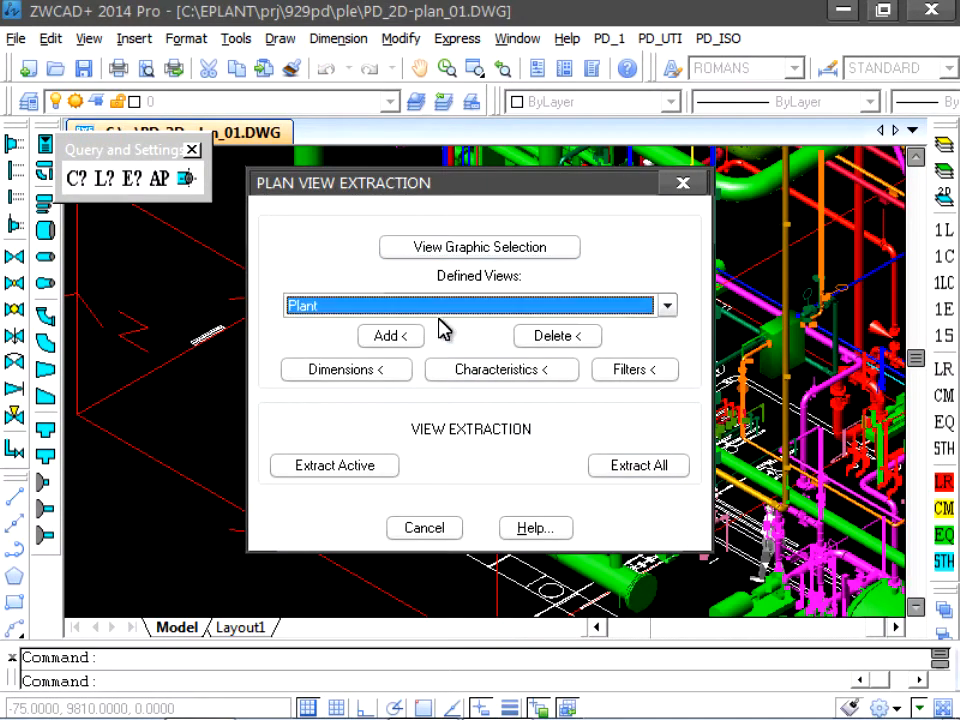
pyautogui.click(390, 370)
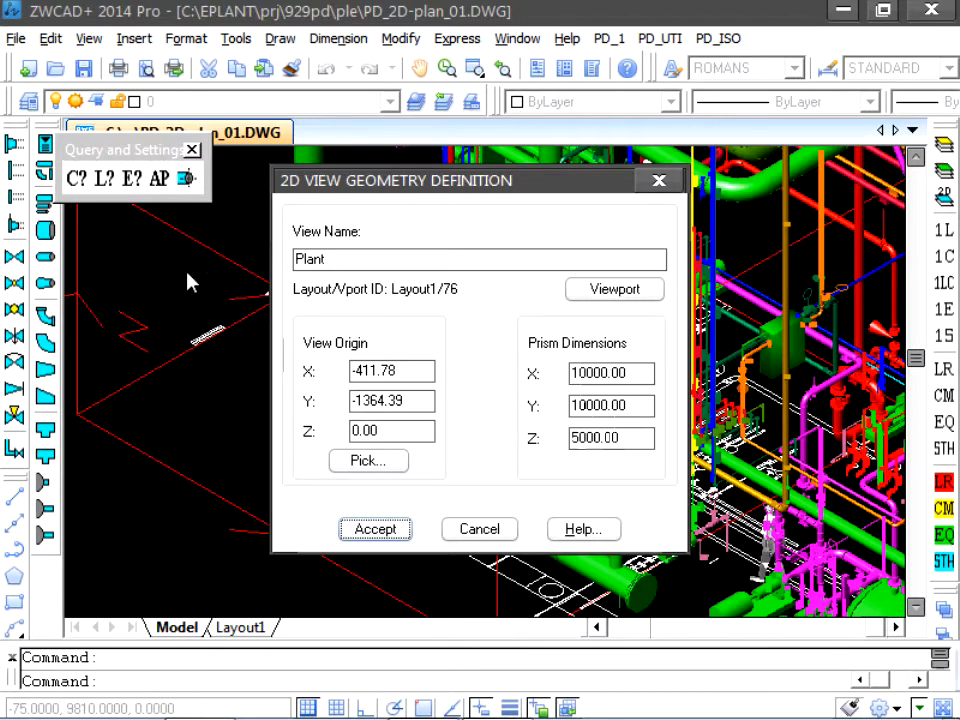
pyautogui.click(476, 535)
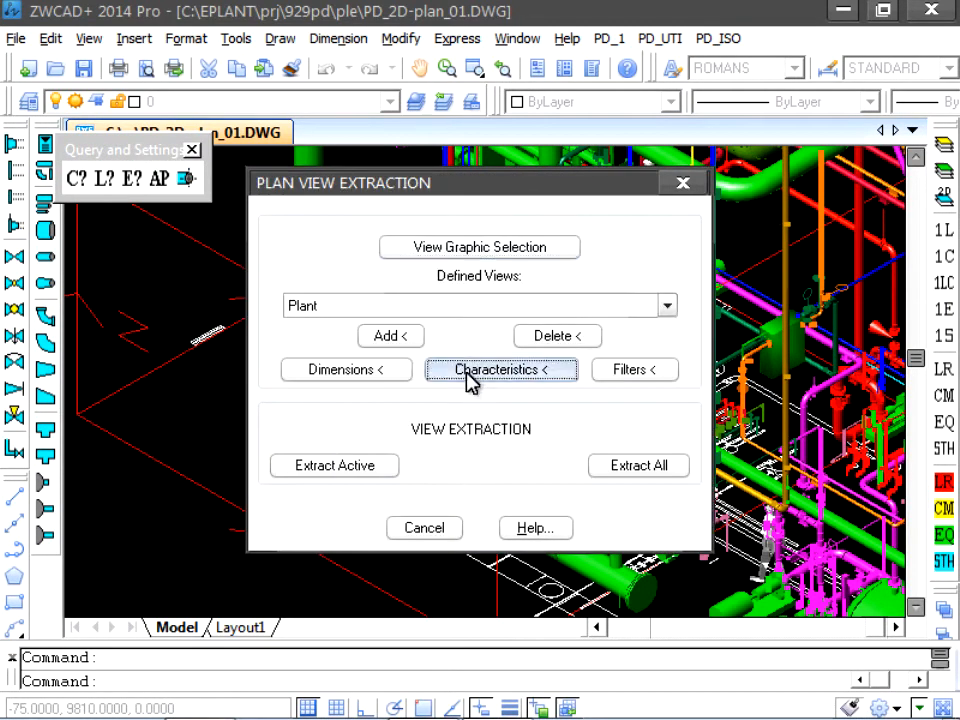
# Review the Plant view's extraction layers and filters, and leave the plan view extraction without extracting.
pyautogui.click(467, 377)
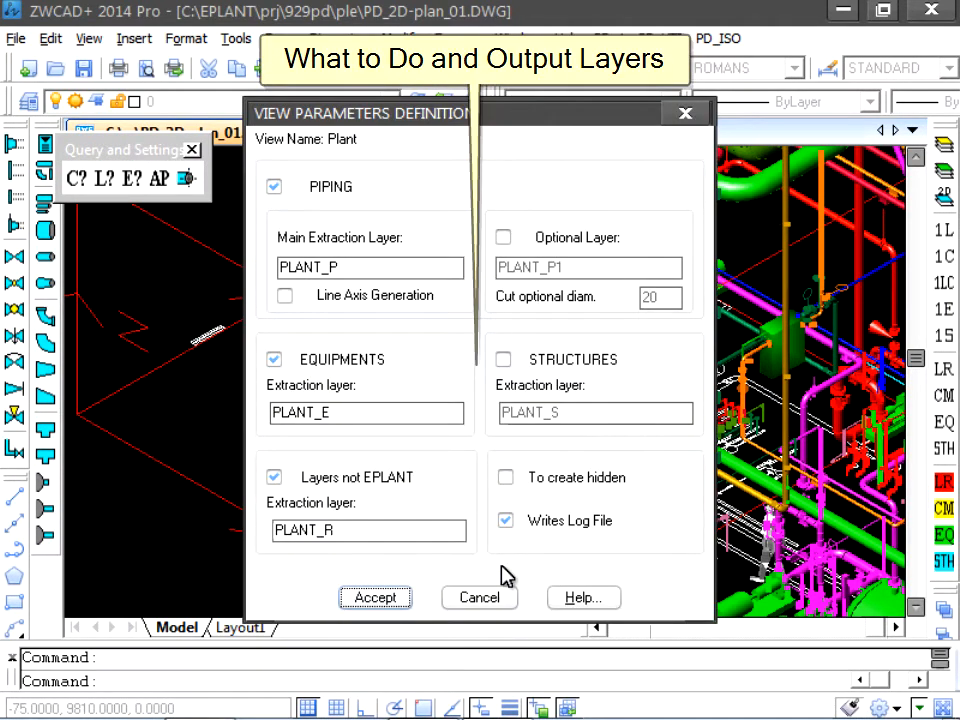
pyautogui.click(506, 594)
pyautogui.click(633, 372)
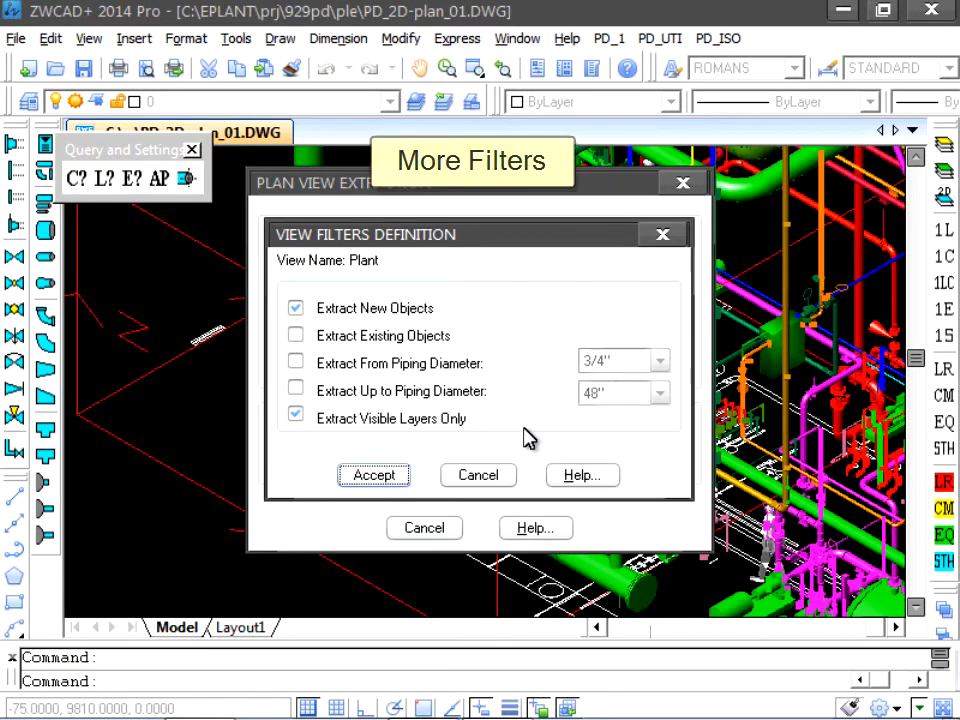
pyautogui.click(490, 474)
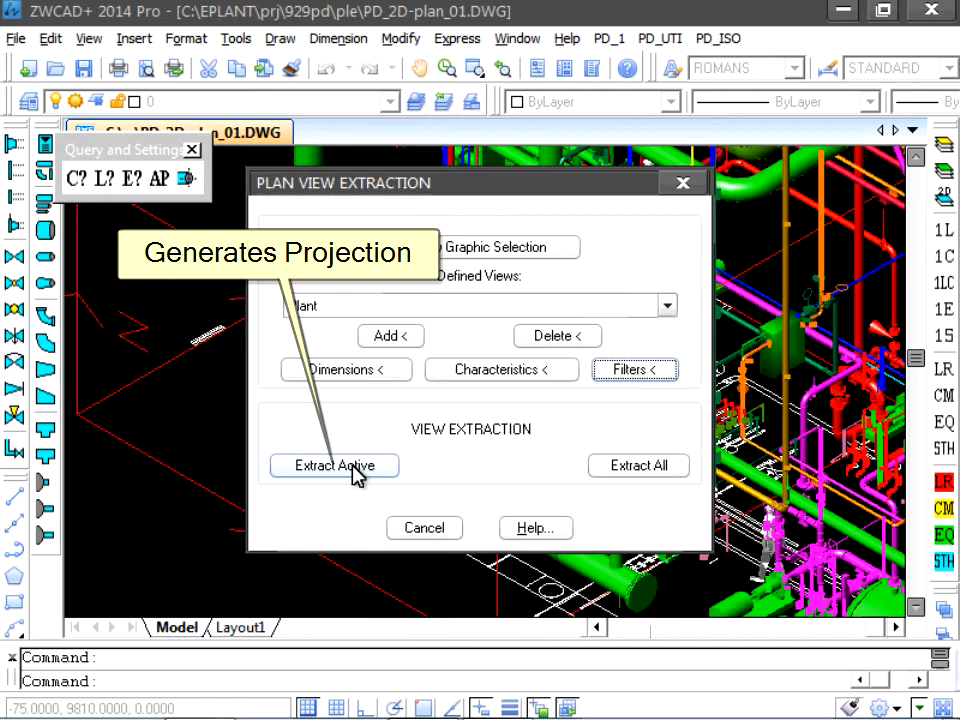
pyautogui.click(422, 529)
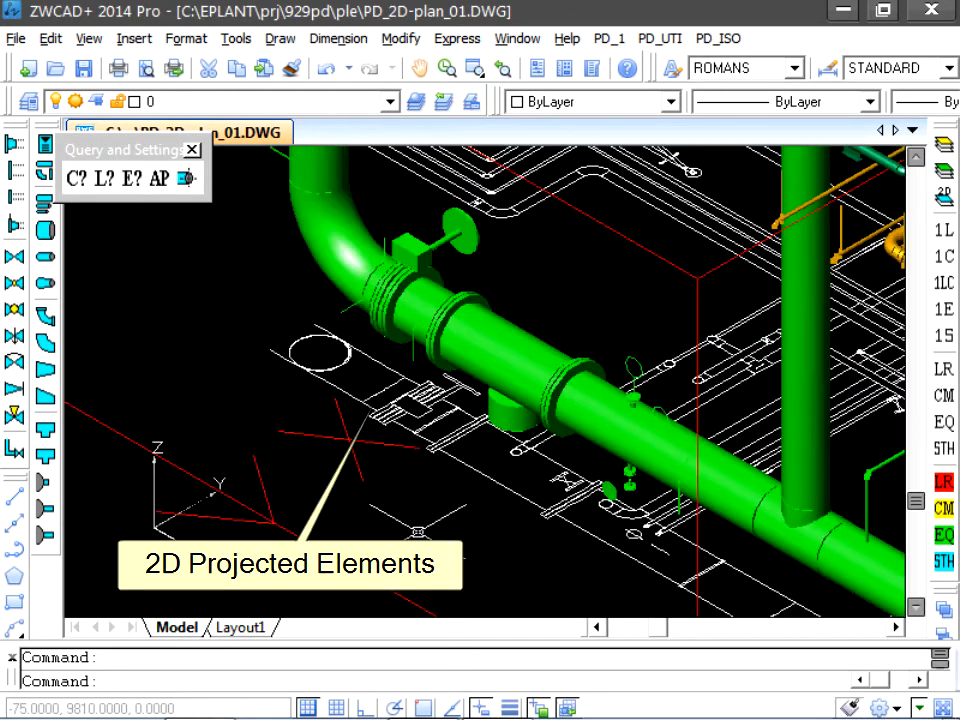
# Inspect the 2D projected elements in the model, switch to Layout1, and query the component characteristics of a plan-view pipe.
pyautogui.scroll(2, 584, 508)
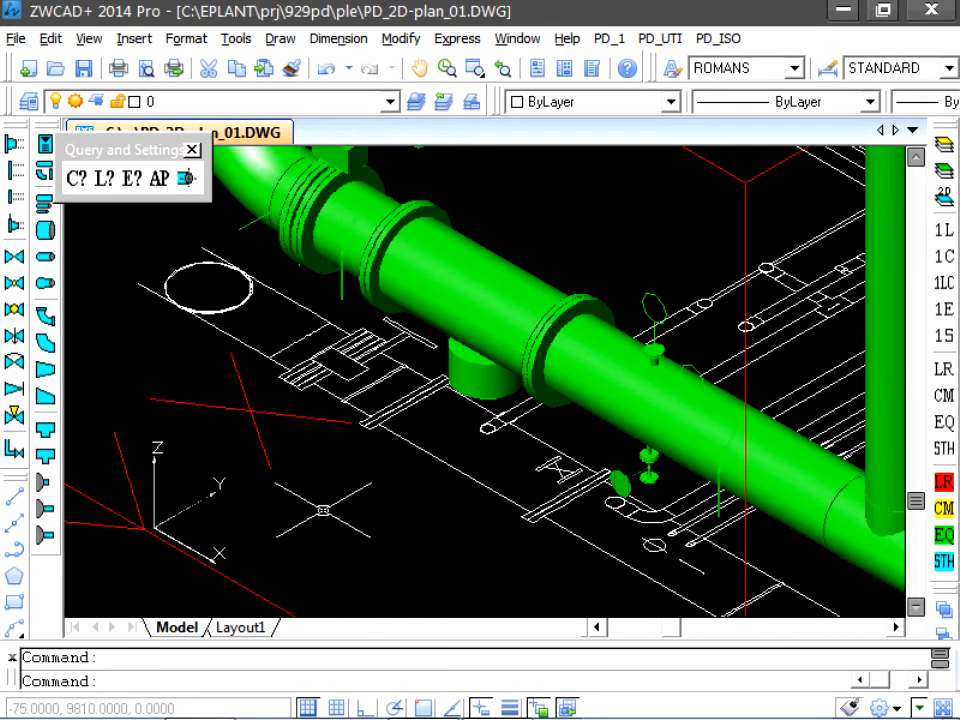
pyautogui.click(238, 629)
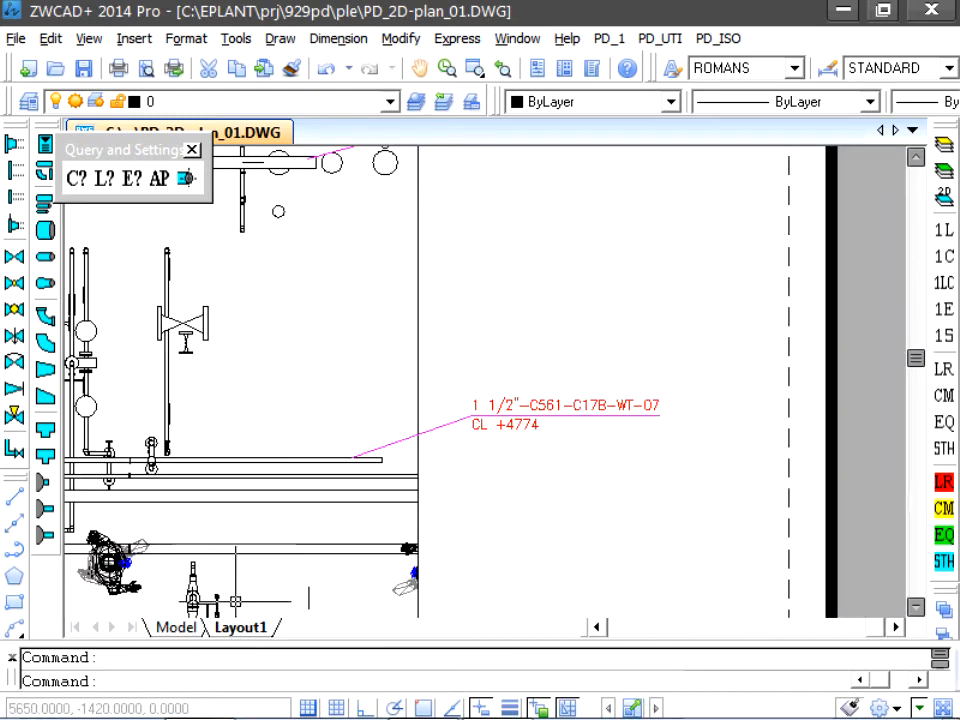
pyautogui.click(74, 181)
pyautogui.click(164, 376)
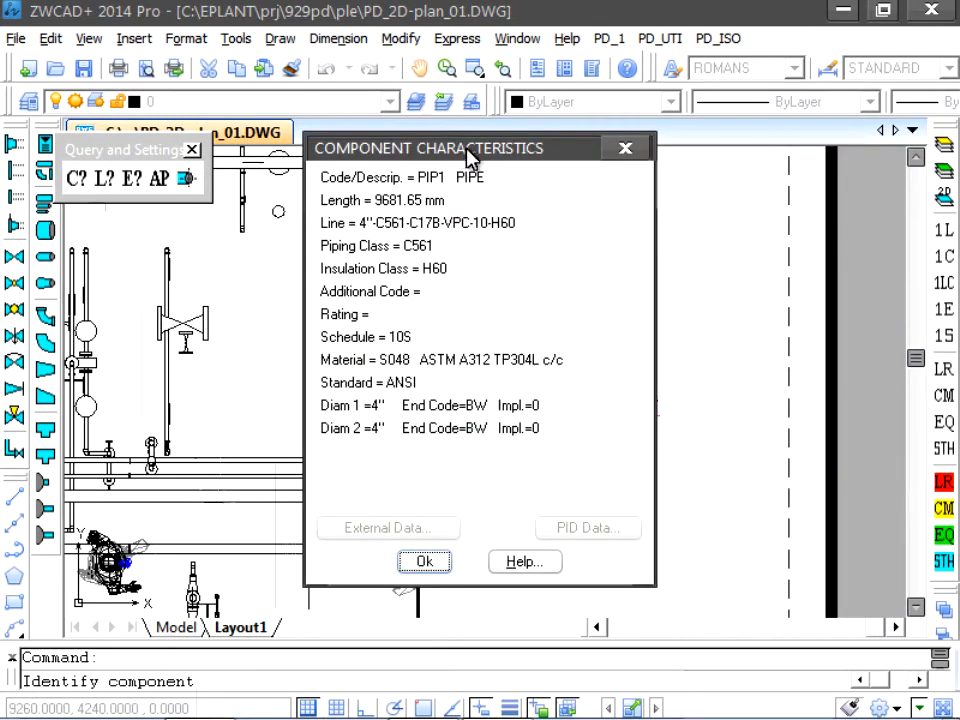
pyautogui.moveTo(471, 156); pyautogui.dragTo(647, 136)
pyautogui.click(540, 543)
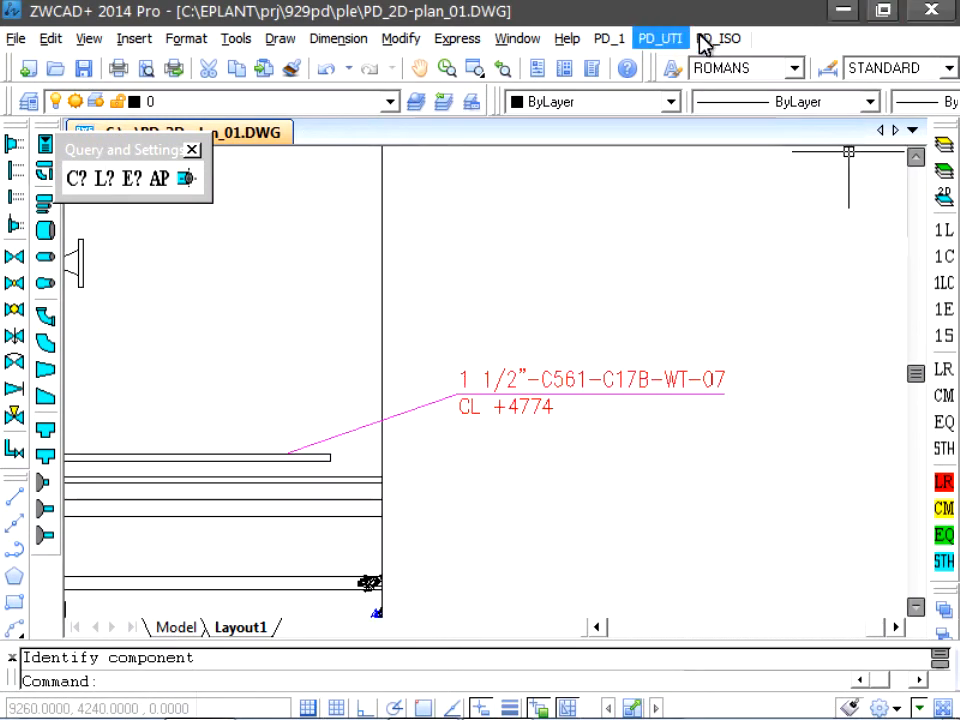
# Annotate the 4" pipe below the 1 1/2" line with its line number, adding Center Line Elevation with Dy -9.00.
pyautogui.click(662, 38)
pyautogui.moveTo(733, 474)
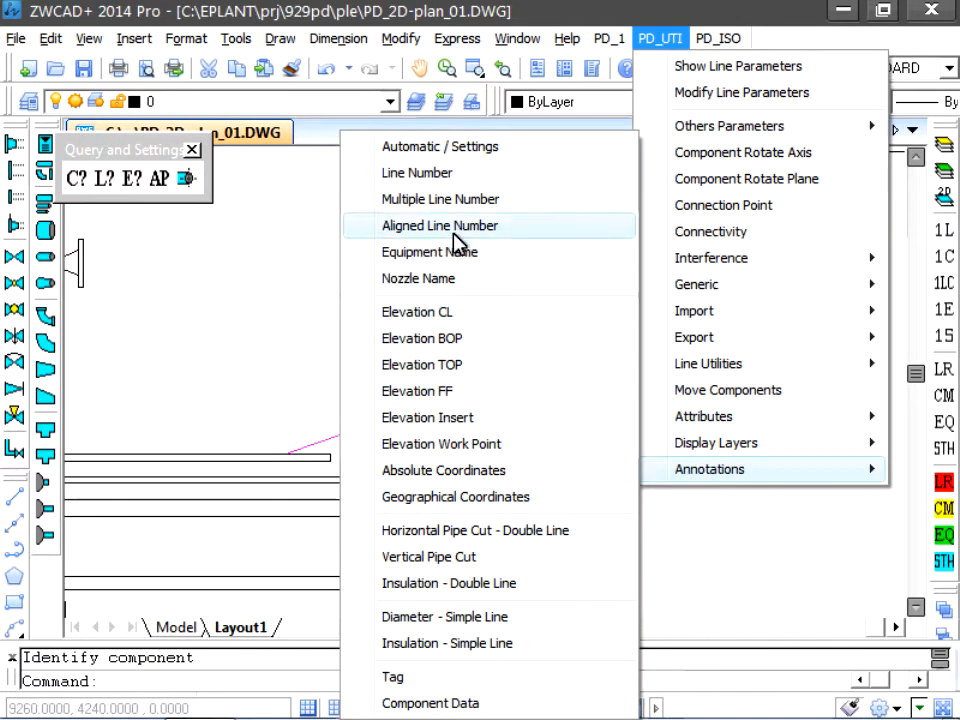
pyautogui.click(438, 178)
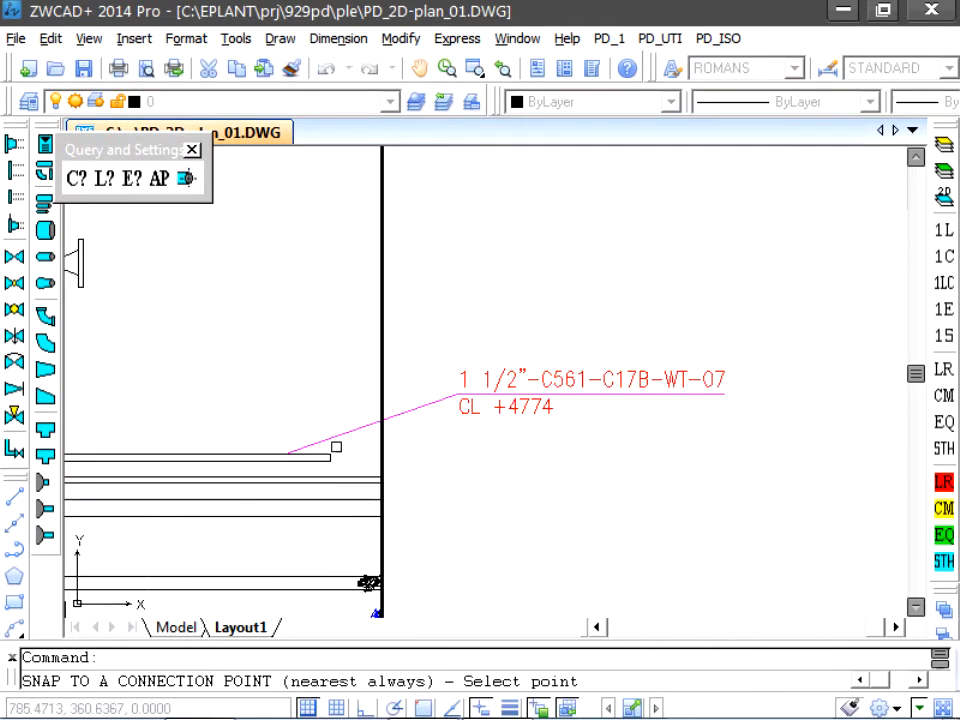
pyautogui.click(474, 520)
pyautogui.click(482, 548)
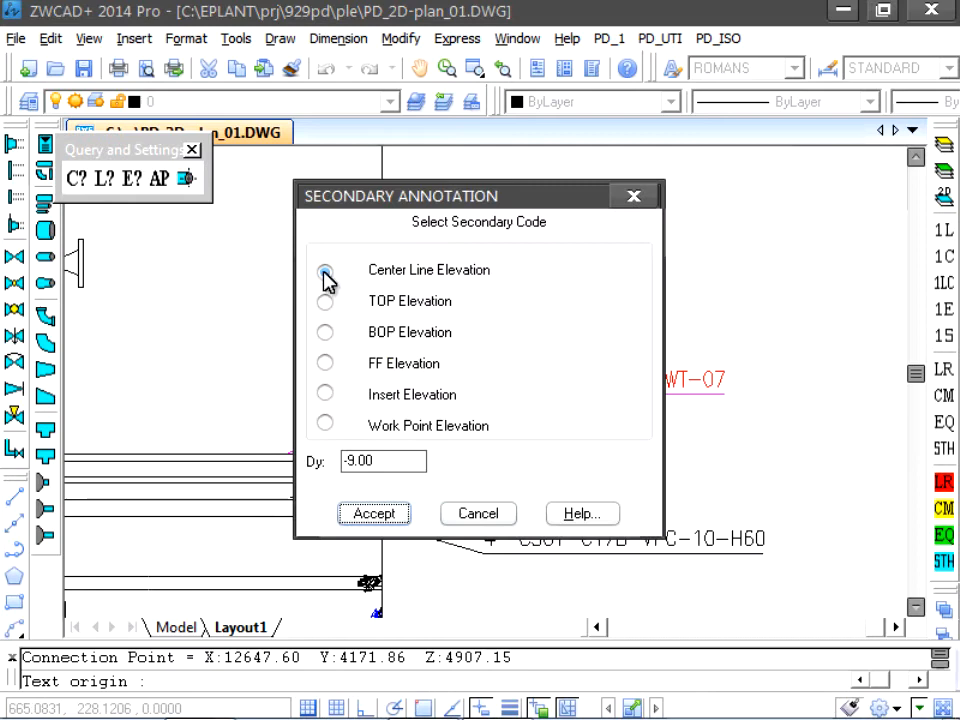
pyautogui.click(362, 509)
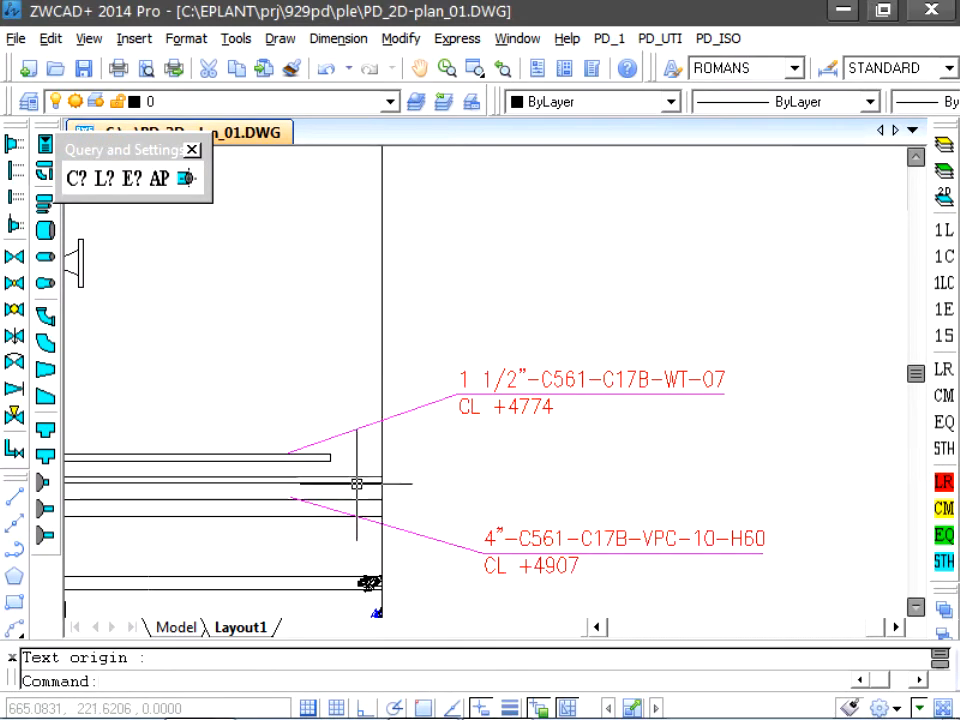
# Open the Line format of the automatic 2D plan annotations and choose Block with Attribute.
pyautogui.click(660, 38)
pyautogui.moveTo(673, 466)
pyautogui.click(507, 262)
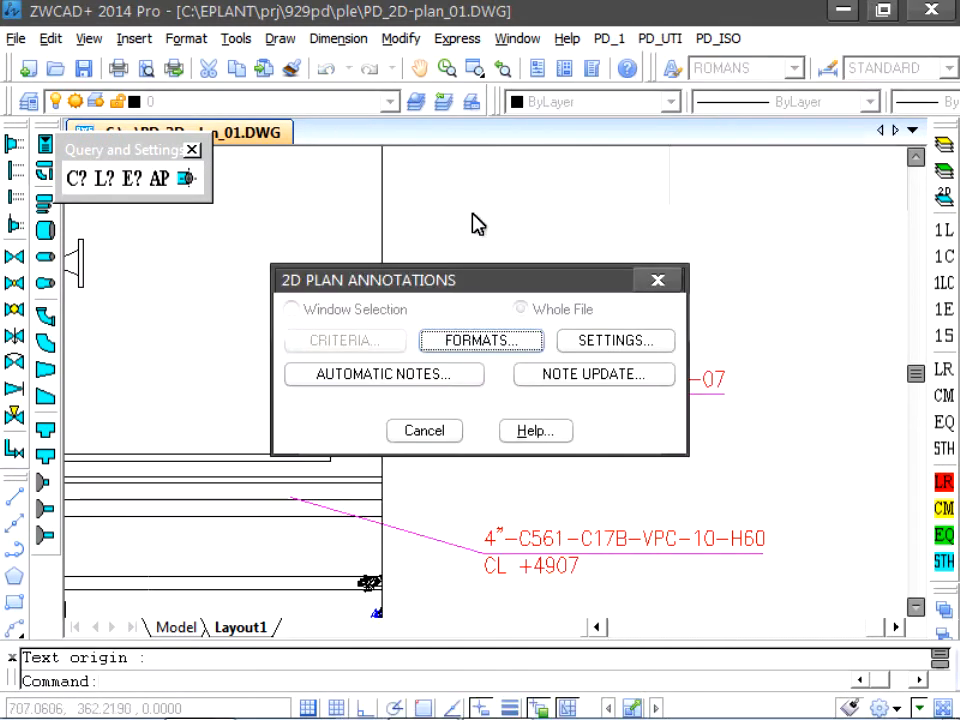
pyautogui.click(529, 345)
pyautogui.click(527, 372)
pyautogui.click(500, 386)
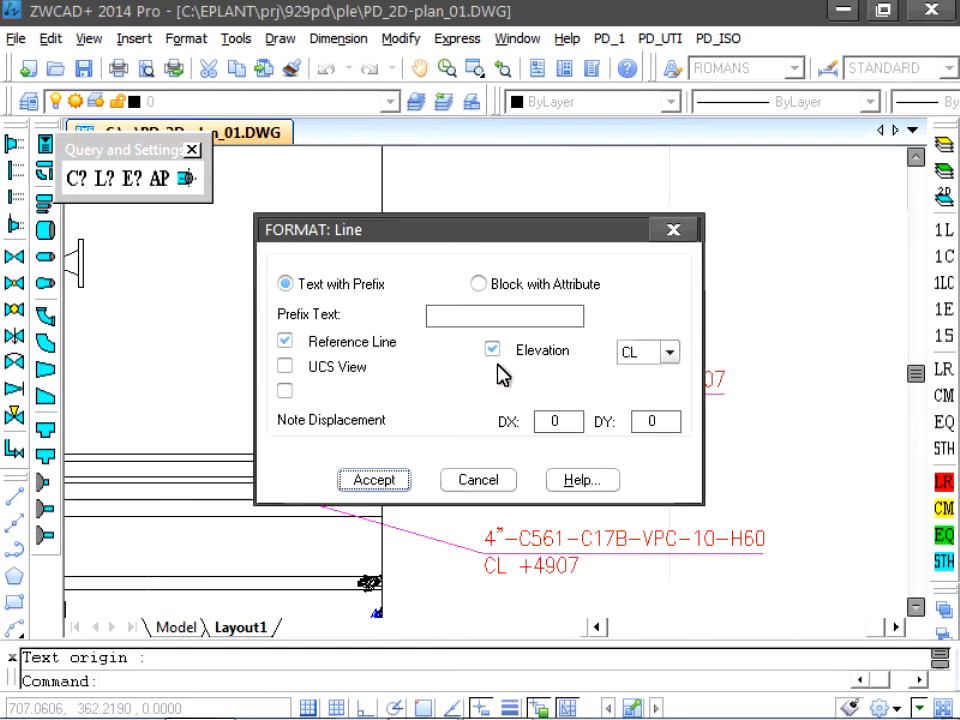
pyautogui.click(478, 284)
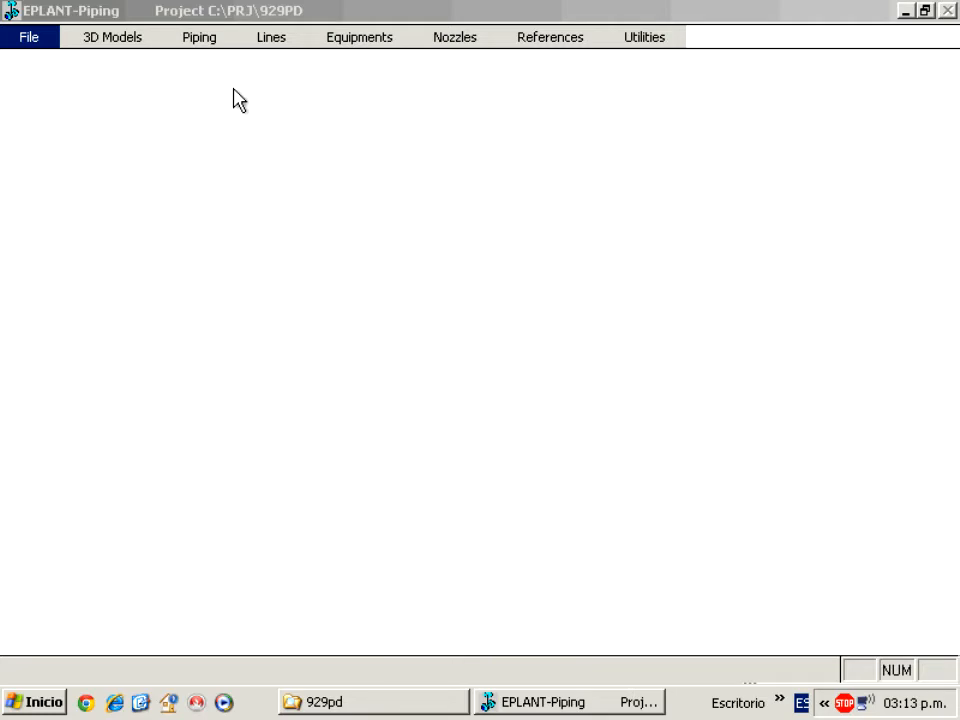
# Browse the project's piping components table, narrowing the Line and File columns and looking through the component records.
pyautogui.click(202, 40)
pyautogui.click(196, 61)
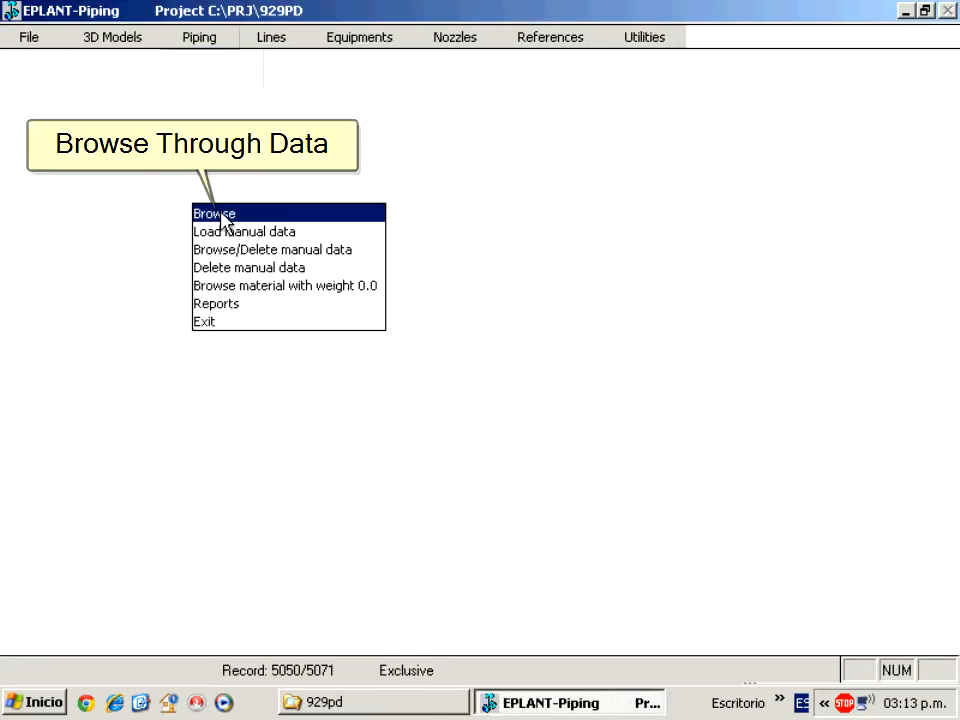
pyautogui.click(222, 216)
pyautogui.press('Return')
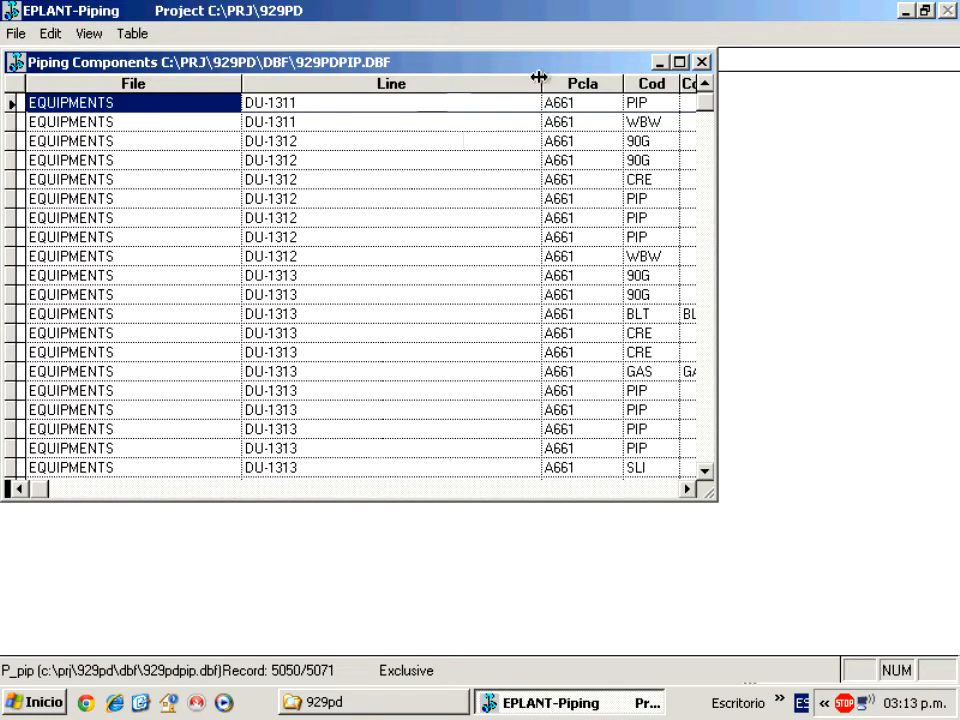
pyautogui.moveTo(538, 77); pyautogui.dragTo(349, 80)
pyautogui.moveTo(242, 83); pyautogui.dragTo(129, 83)
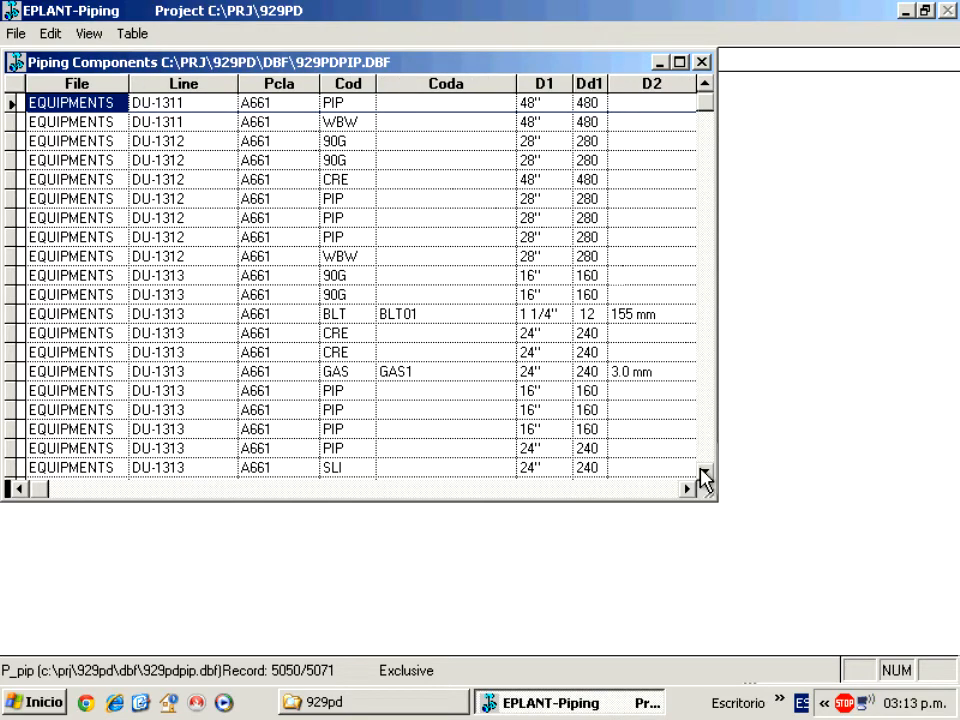
pyautogui.click(704, 474)
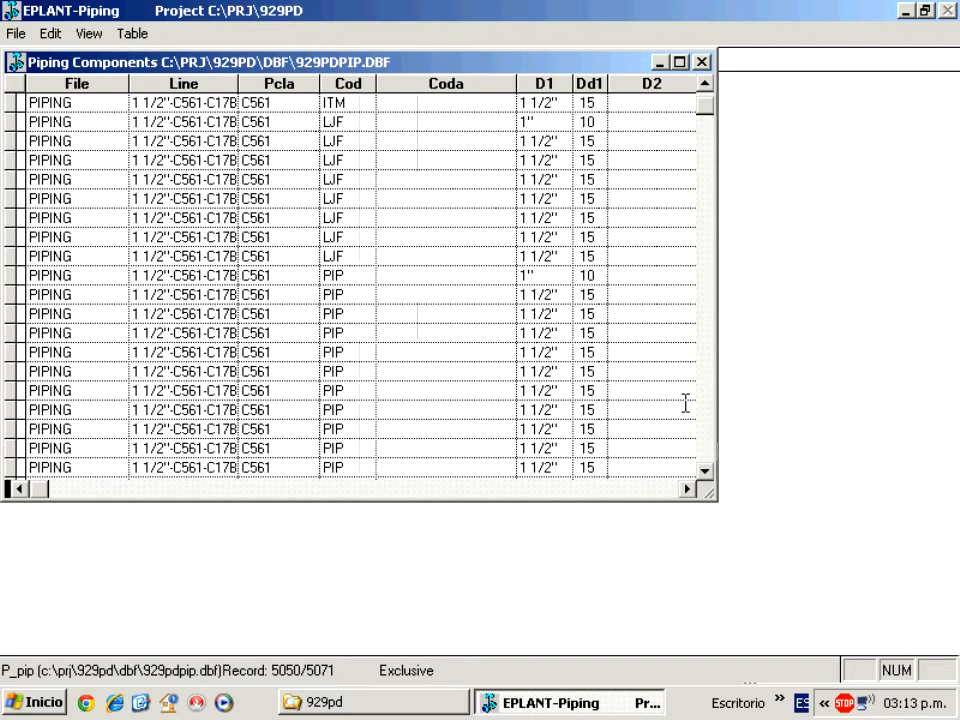
pyautogui.press('Escape')
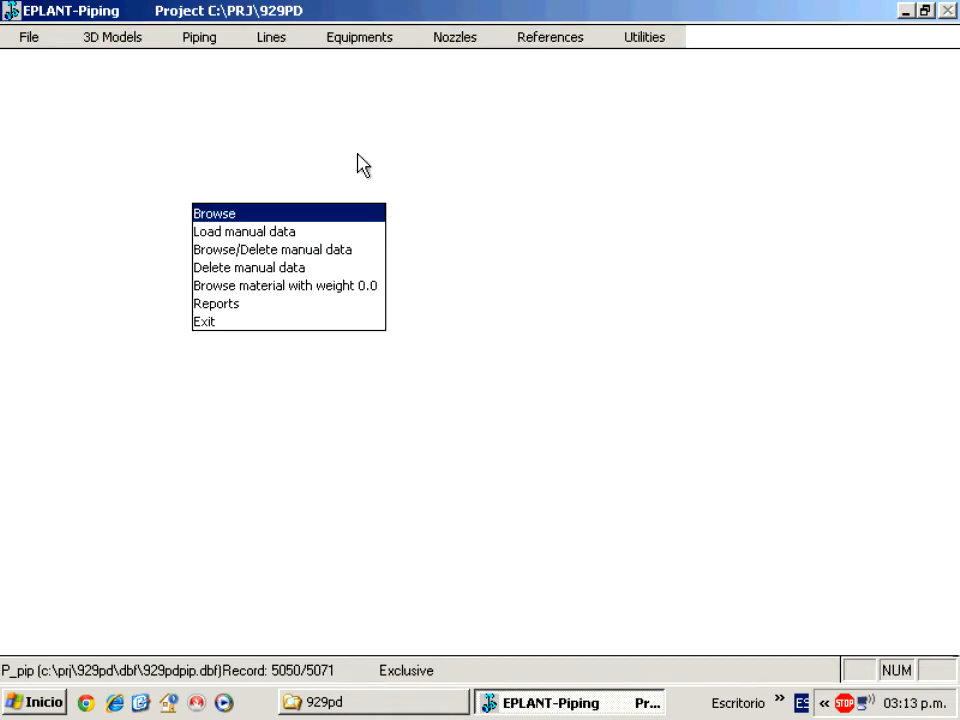
# Start a Total: One Line piping report for line 3"-C561-C17B-VPC-14-H60 with XLS File as the output.
pyautogui.click(205, 310)
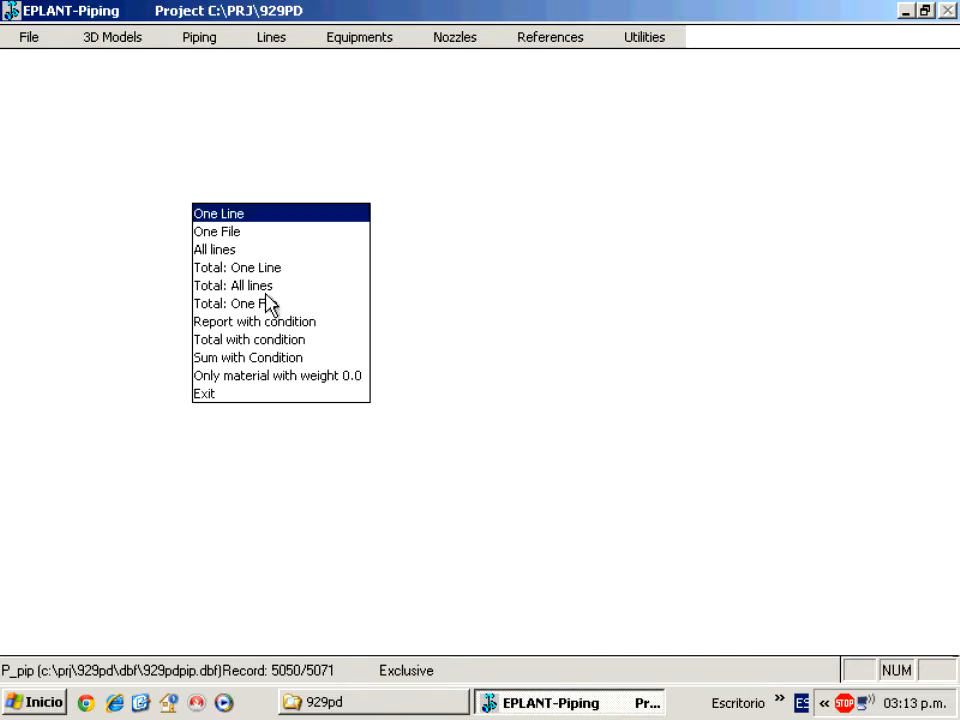
pyautogui.click(260, 268)
pyautogui.moveTo(664, 142); pyautogui.dragTo(664, 268)
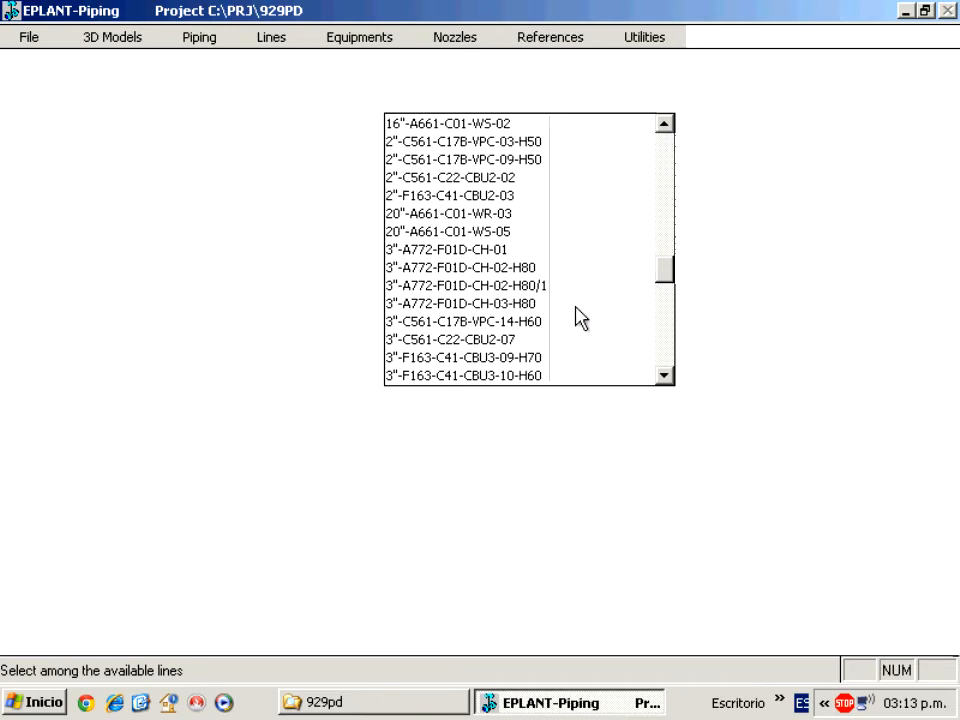
pyautogui.click(460, 317)
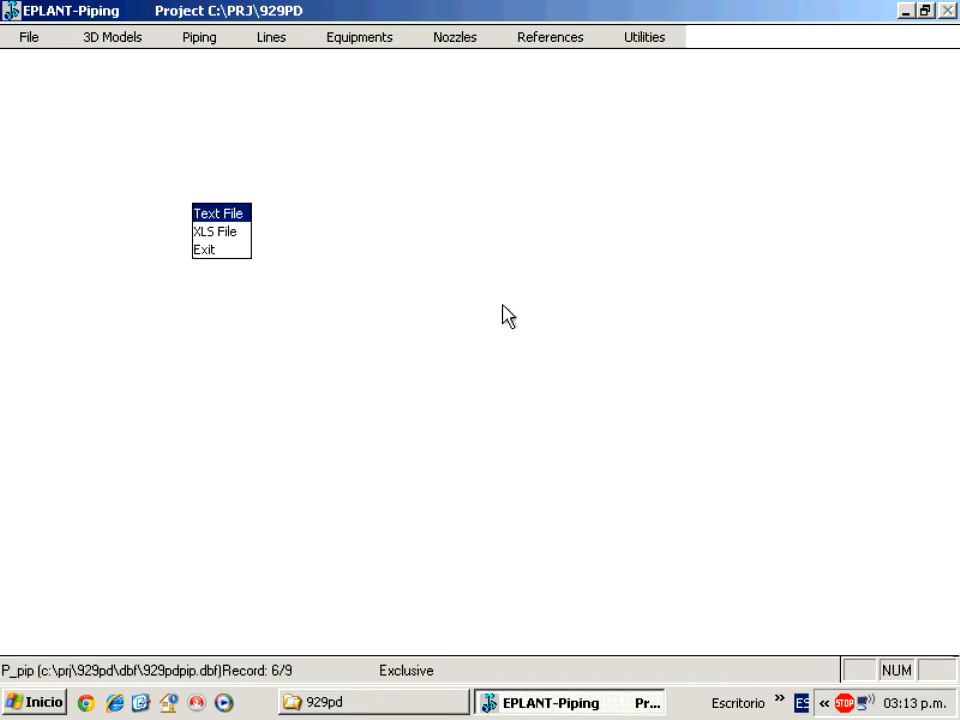
pyautogui.click(236, 232)
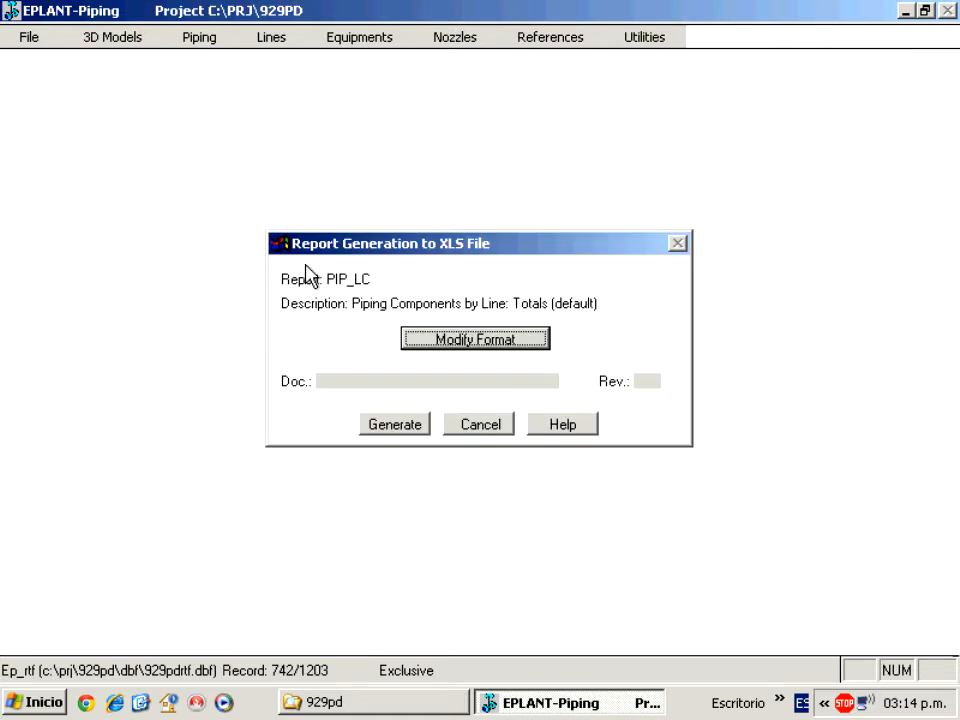
# Open the PIP_LC report's format modification, preview the report in Excel, and close the preview.
pyautogui.click(445, 344)
pyautogui.click(471, 424)
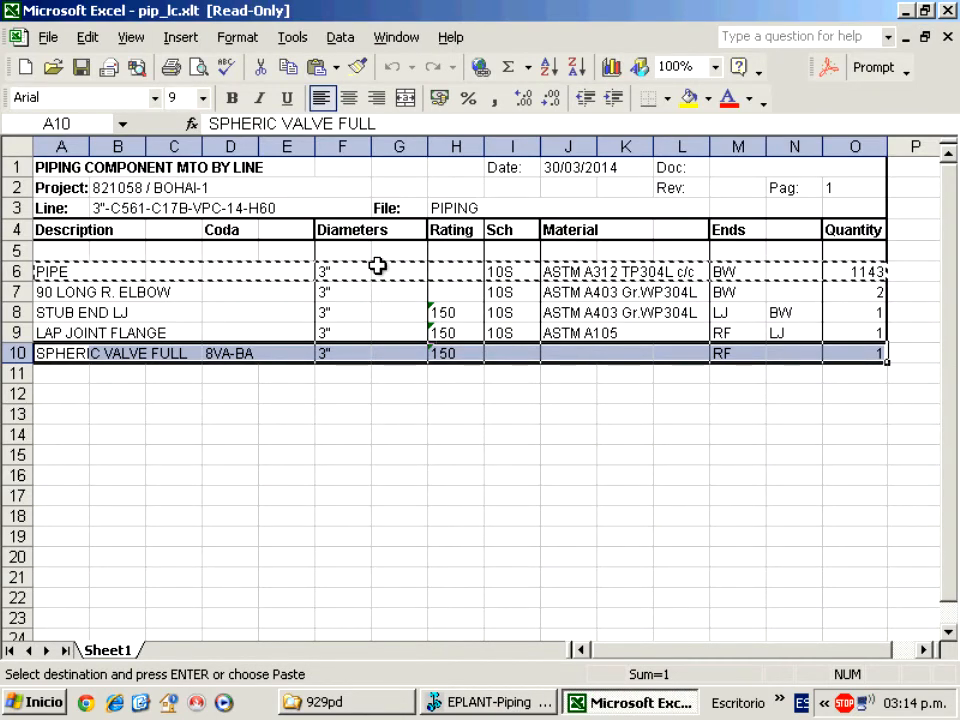
pyautogui.click(947, 11)
pyautogui.press('Return')
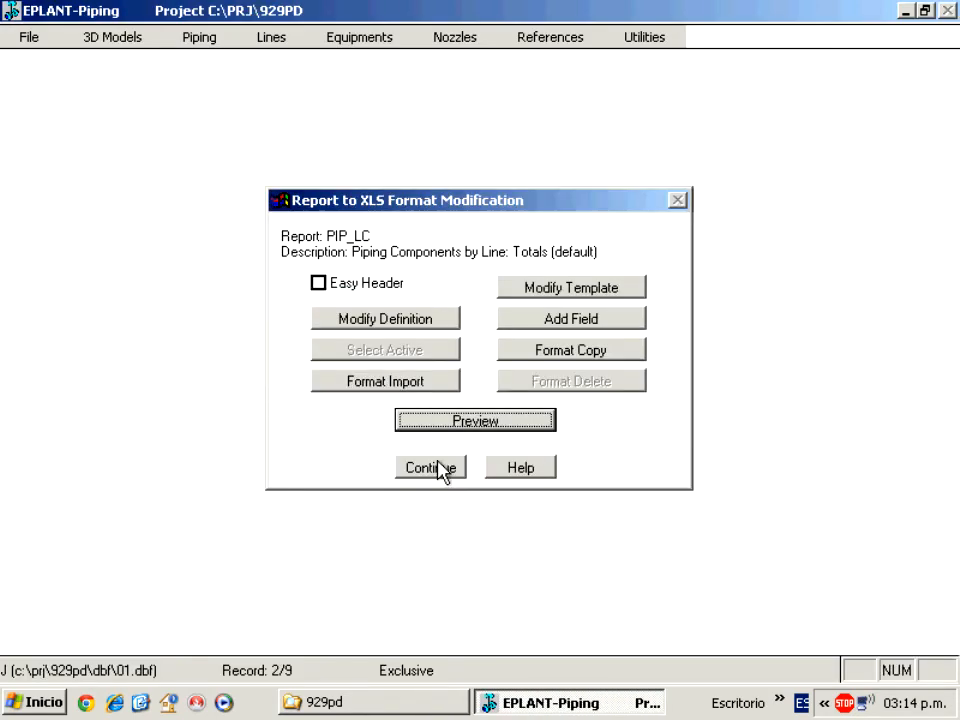
# Leave the format modification and generate the XLS report under the file name line.
pyautogui.click(443, 468)
pyautogui.click(402, 426)
pyautogui.write('line')
pyautogui.press('Return')
pyautogui.press('Return')
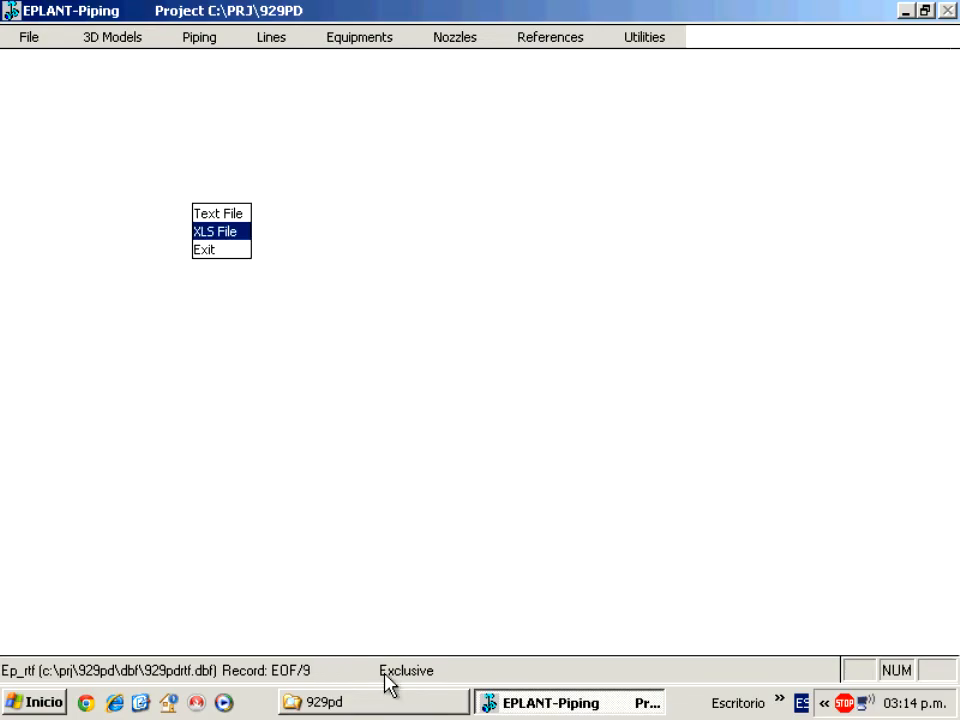
# Open LINE.XLS from the 929pd folder to review the line's material totals, and return to EPLANT-Piping to leave the piping reports.
pyautogui.click(389, 700)
pyautogui.moveTo(941, 571); pyautogui.dragTo(940, 597)
pyautogui.doubleClick(385, 611)
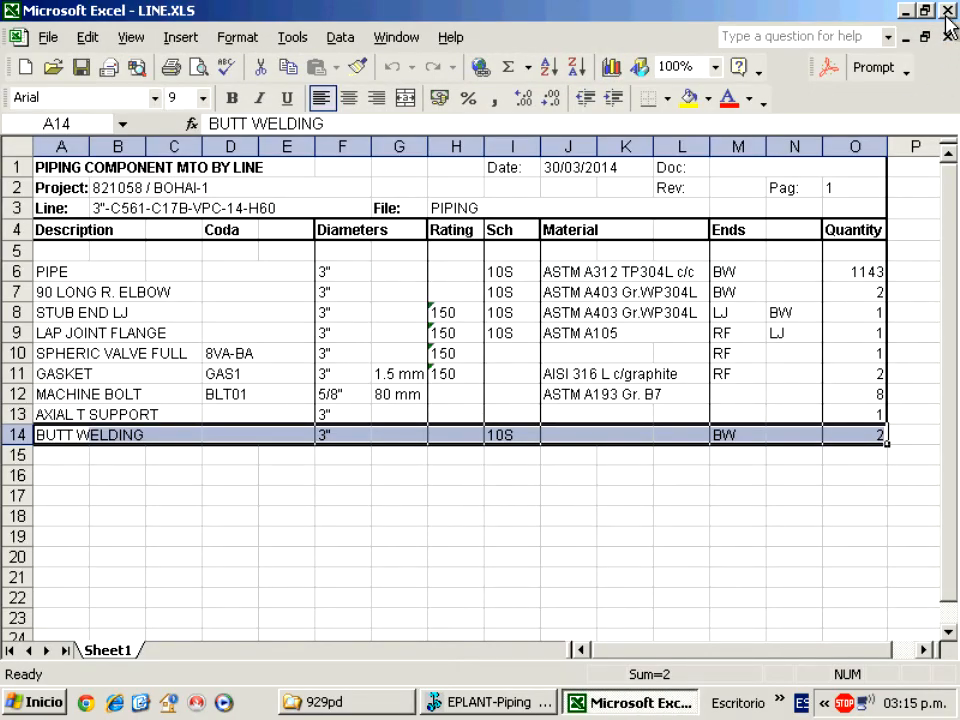
pyautogui.click(947, 11)
pyautogui.click(525, 705)
pyautogui.click(215, 249)
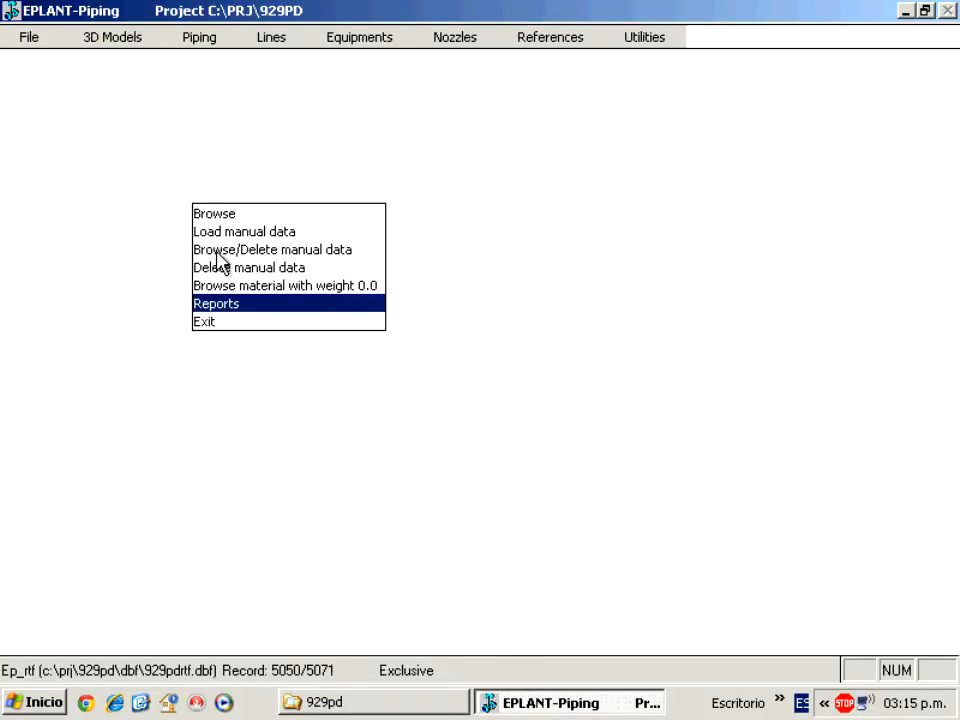
pyautogui.click(219, 318)
# Review the browsing and report options available for the project's lines, equipments and nozzles.
pyautogui.click(266, 38)
pyautogui.click(257, 60)
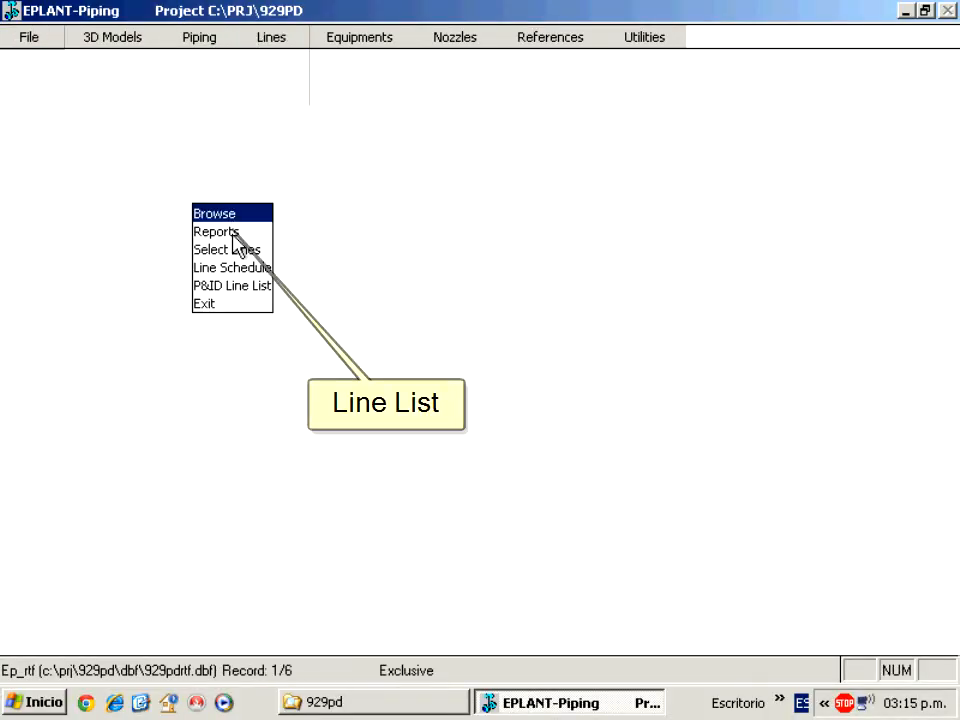
pyautogui.click(223, 303)
pyautogui.click(358, 38)
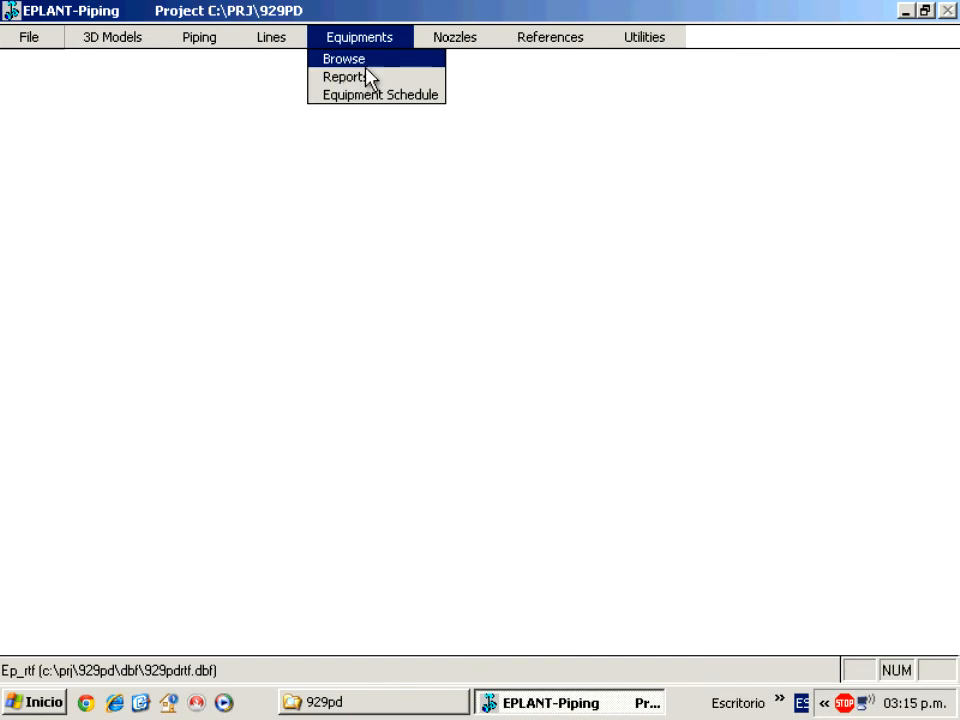
pyautogui.click(455, 37)
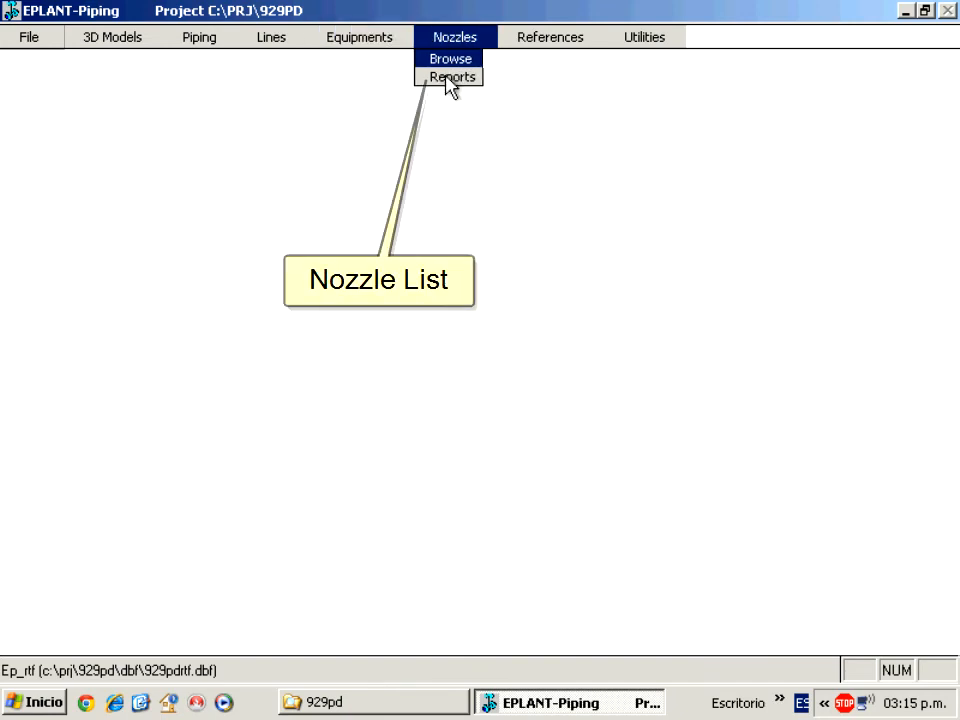
pyautogui.click(527, 42)
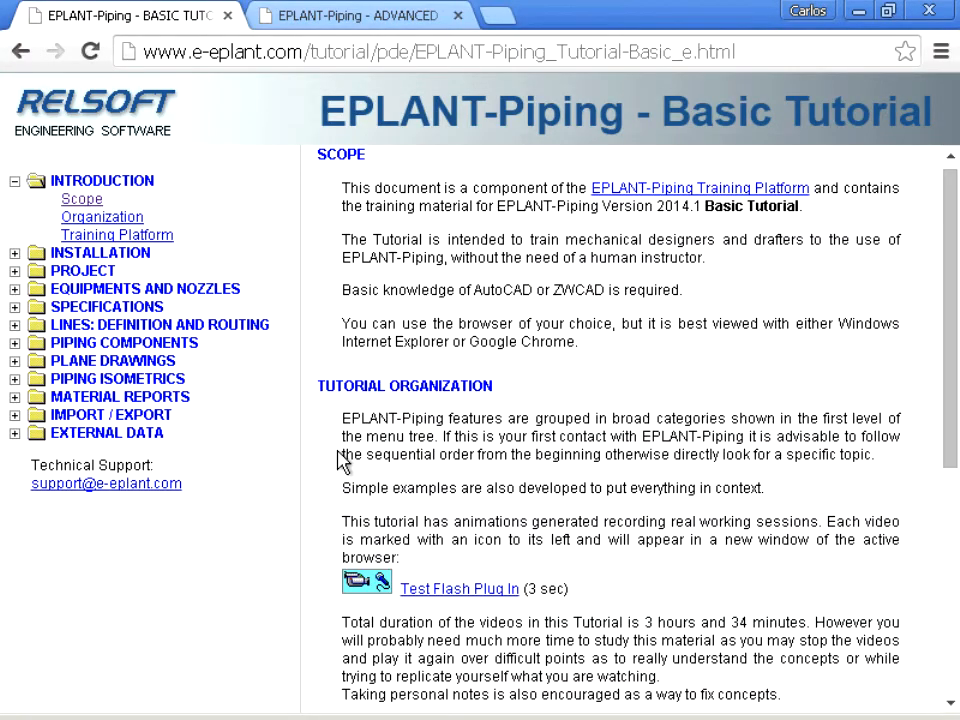
# Switch from the Basic Tutorial to the EPLANT-Piping Advanced Tutorial page in the browser.
pyautogui.click(345, 20)
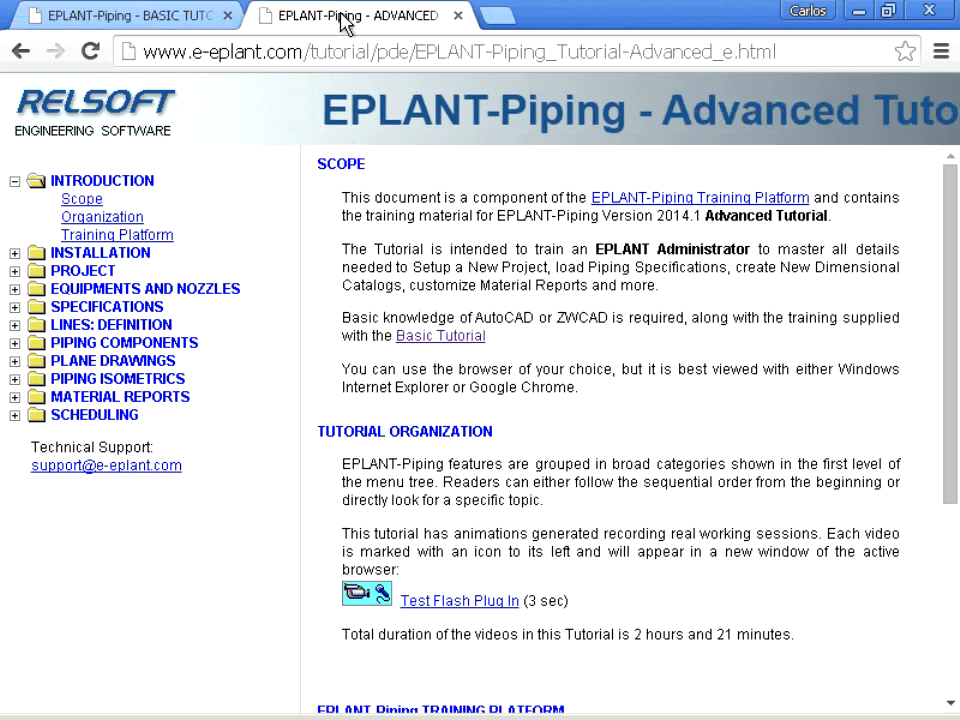